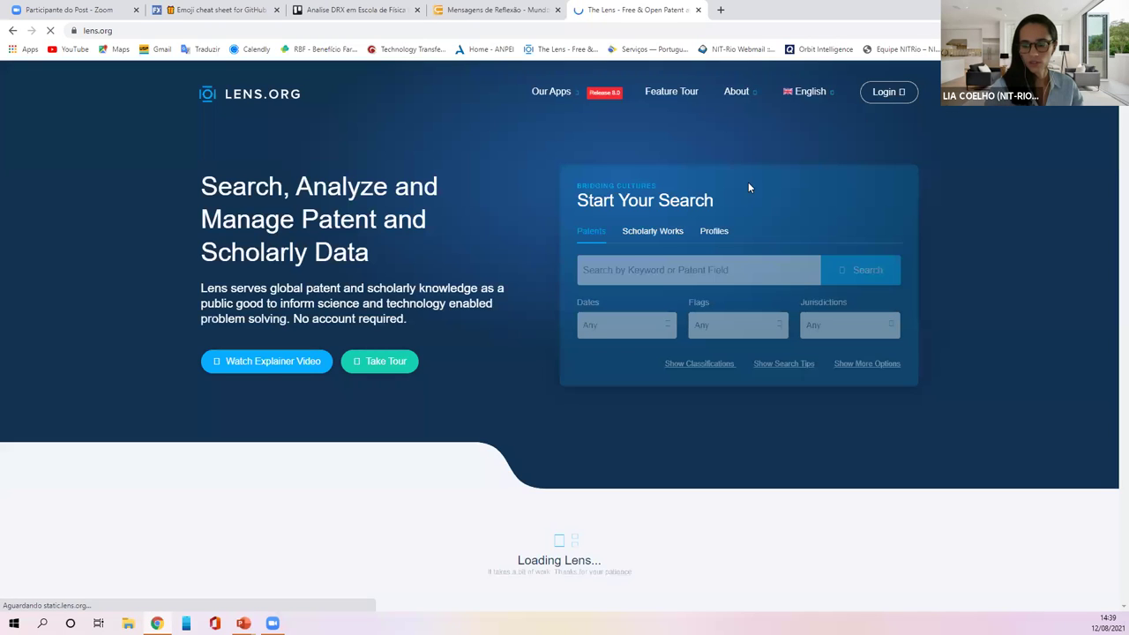
# Step: Search the patents for "grafene" and open the first result, the structural element with heater for a vehicle
pyautogui.click(611, 270)
pyautogui.write('grafene')
pyautogui.press('Return')
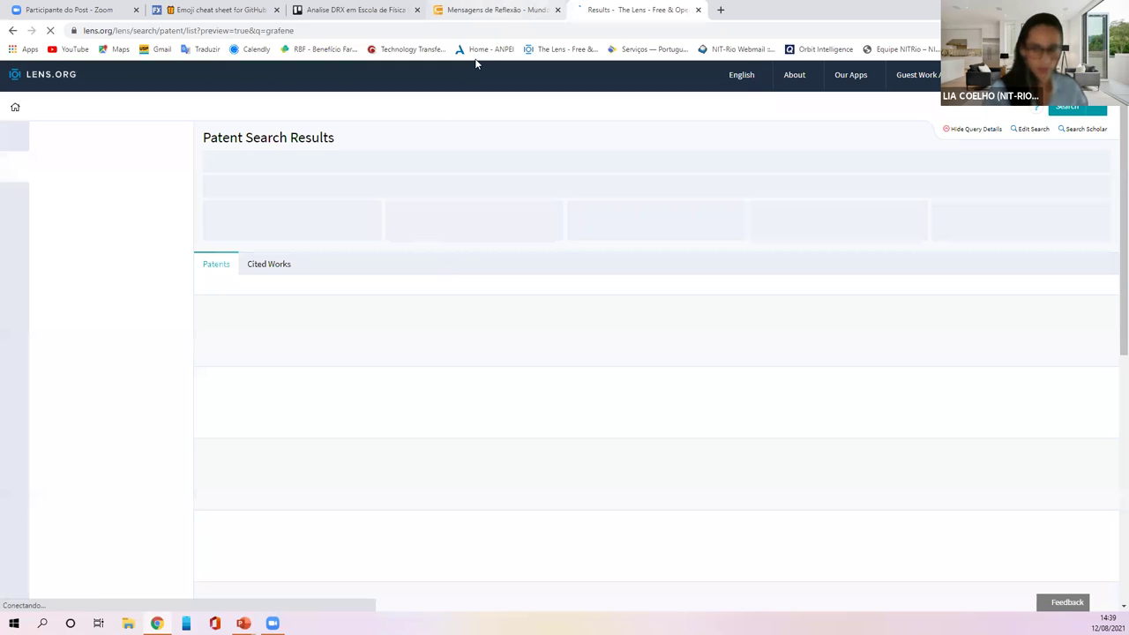
pyautogui.hotkey('ctrl', 'shift', 'Tab')
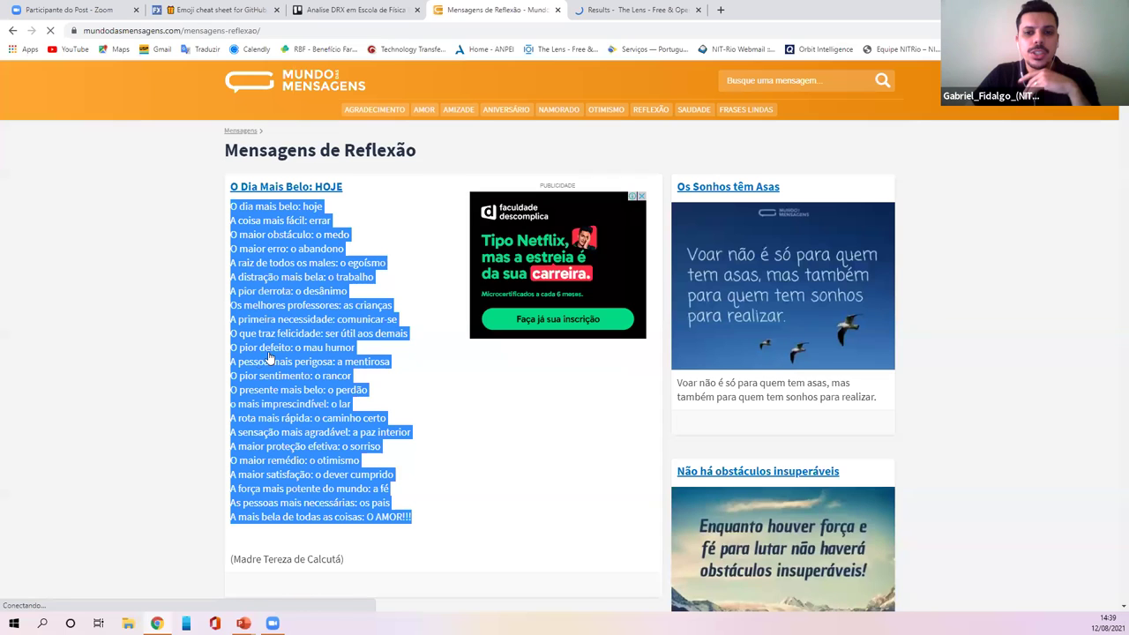
pyautogui.hotkey('ctrl', 'Tab')
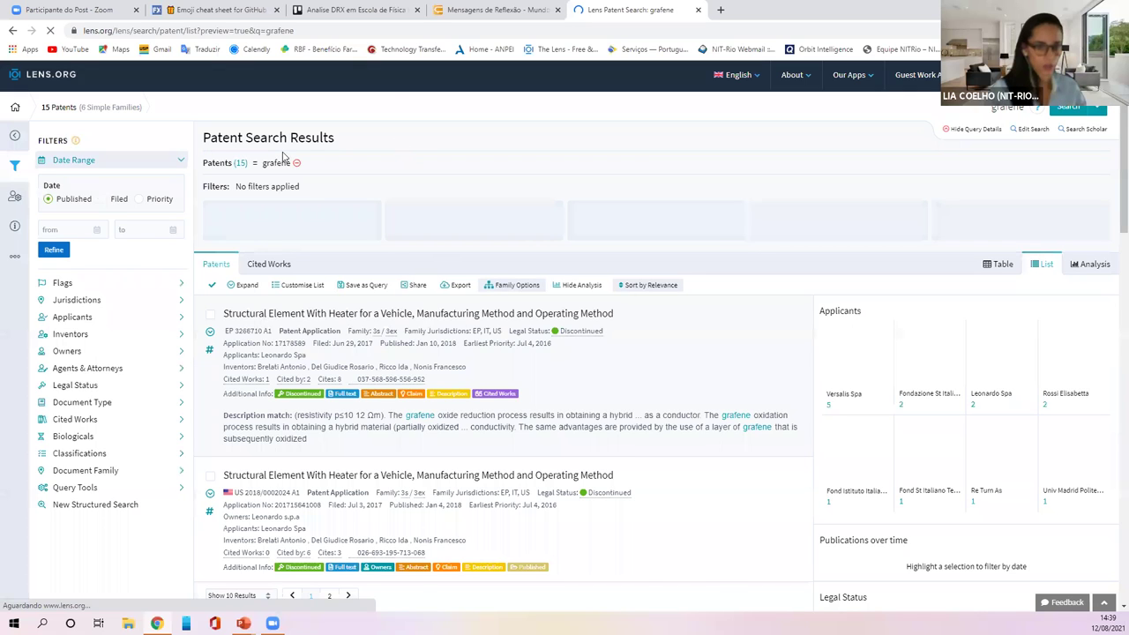
pyautogui.click(245, 315)
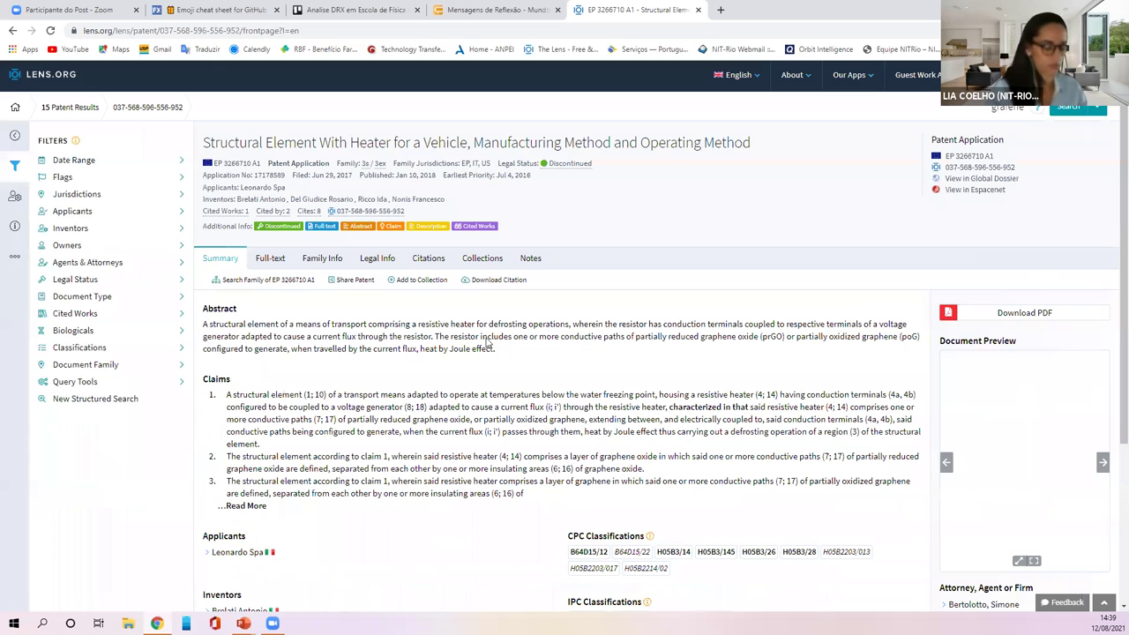
# Step: Copy the patent's abstract paragraph without its heading
pyautogui.tripleClick(488, 344)
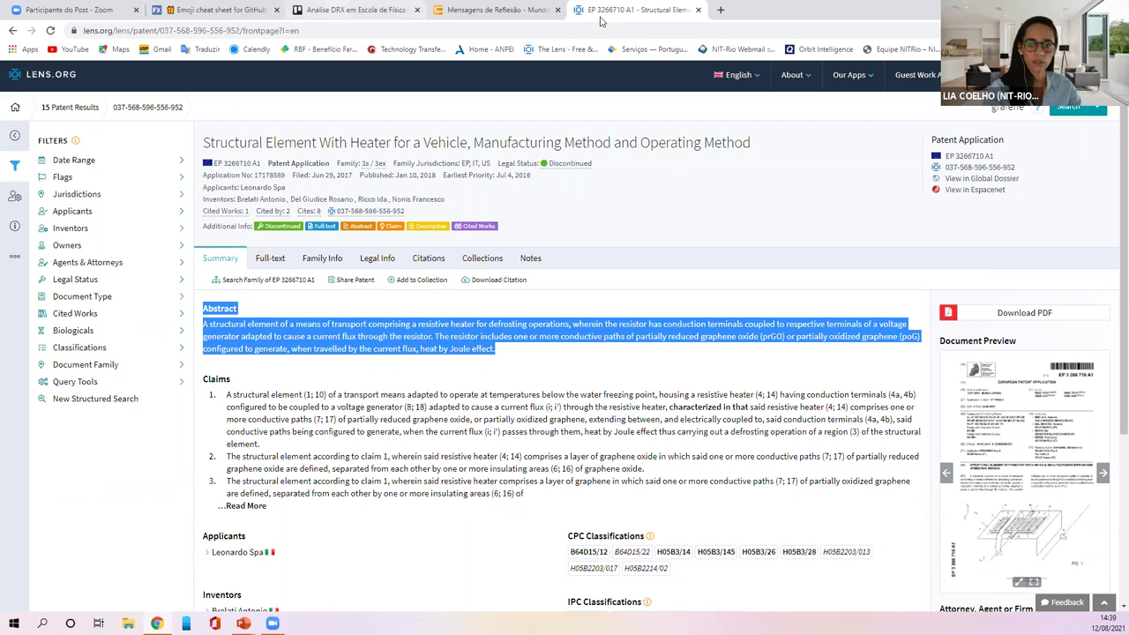
pyautogui.hotkey('ctrl', 'shift', 'Tab')
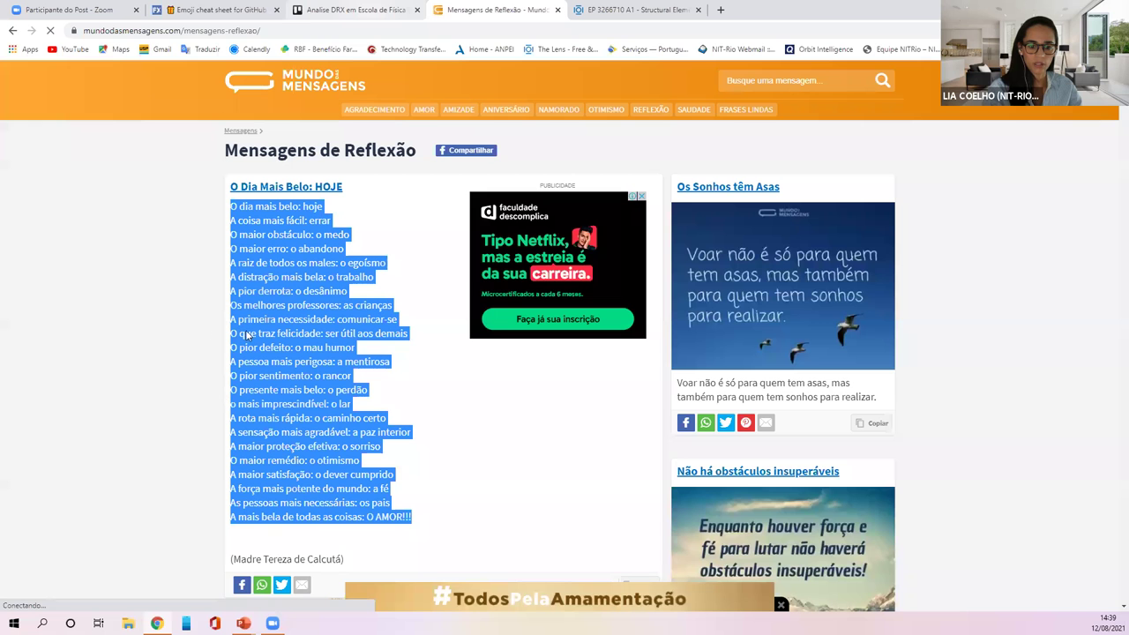
pyautogui.hotkey('ctrl', 'Tab')
pyautogui.moveTo(483, 353)
pyautogui.mouseDown()
pyautogui.moveTo(501, 365)
pyautogui.moveTo(498, 355)
pyautogui.mouseUp()
pyautogui.hotkey('ctrl', 'c')
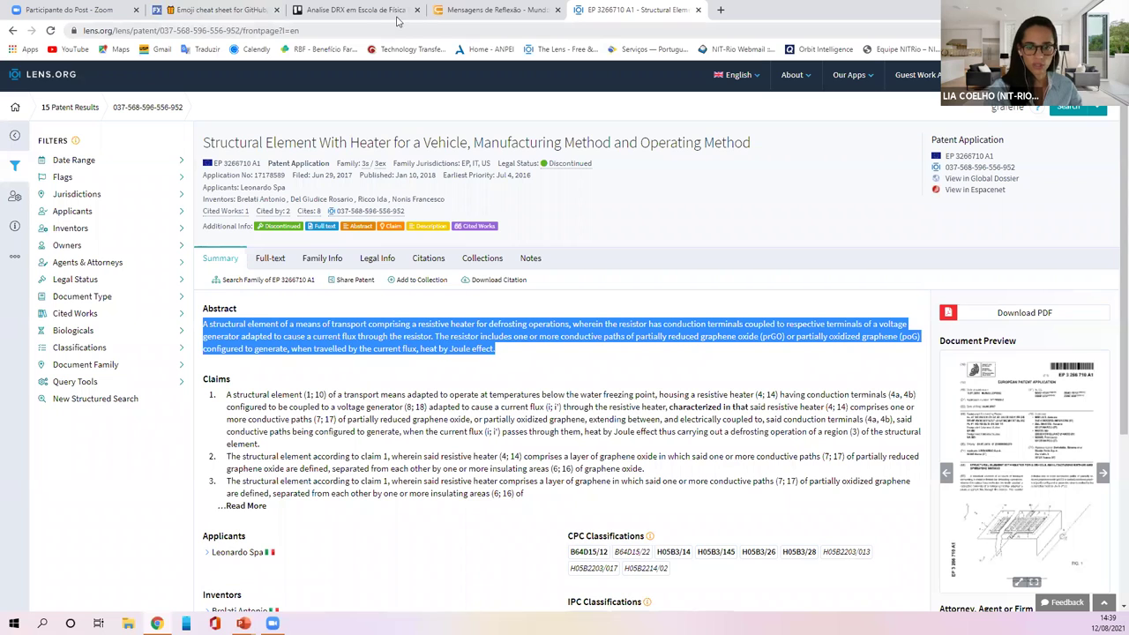
# Step: In Trello, replace the reflection message in the "Analise DRX" card's description with the copied abstract and save it
pyautogui.click(350, 12)
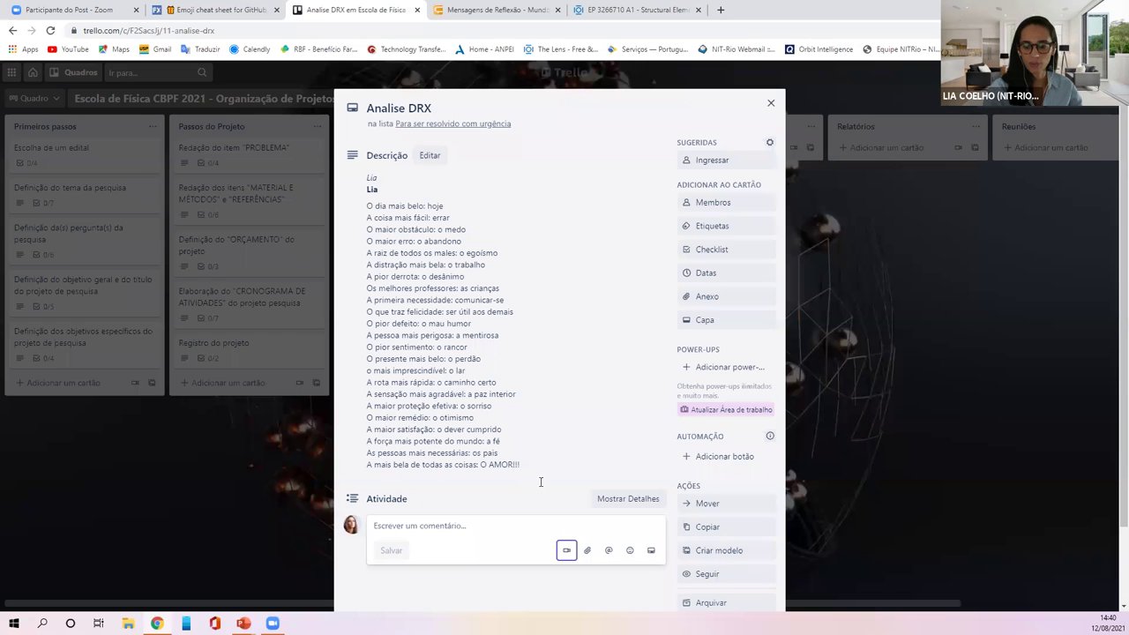
pyautogui.click(418, 290)
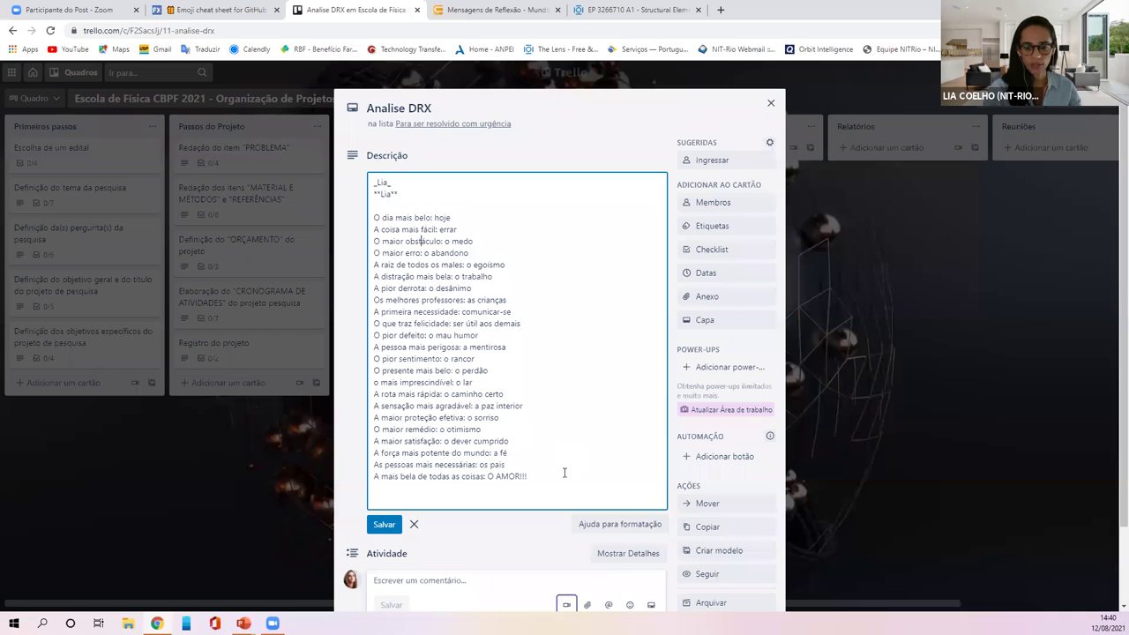
pyautogui.hotkey('ctrl', 'z')
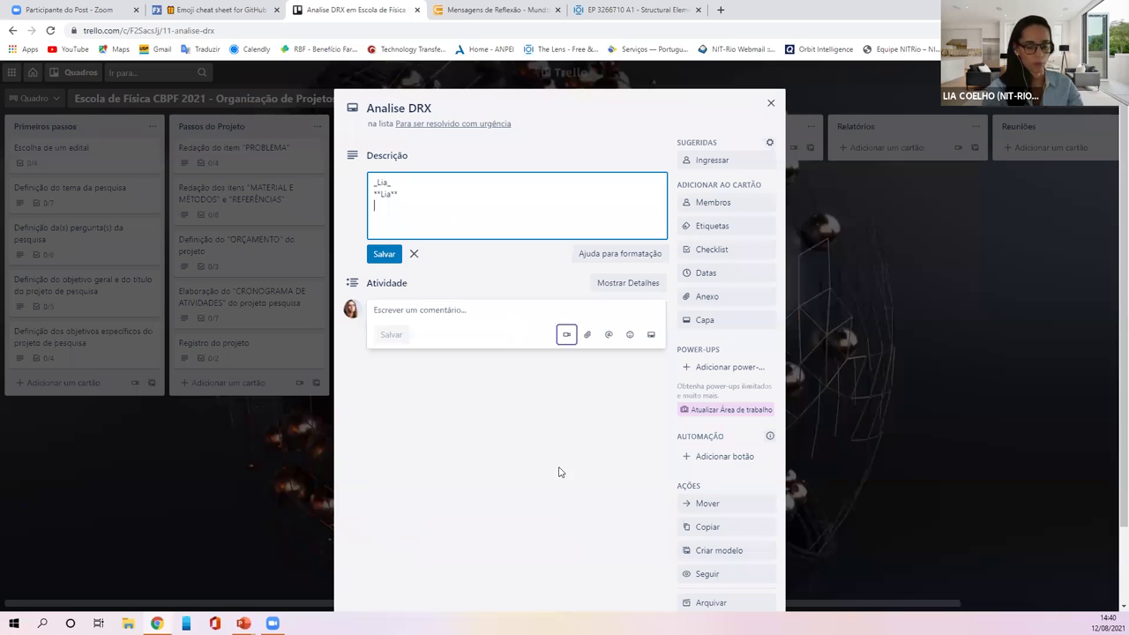
pyautogui.hotkey('ctrl', 'v')
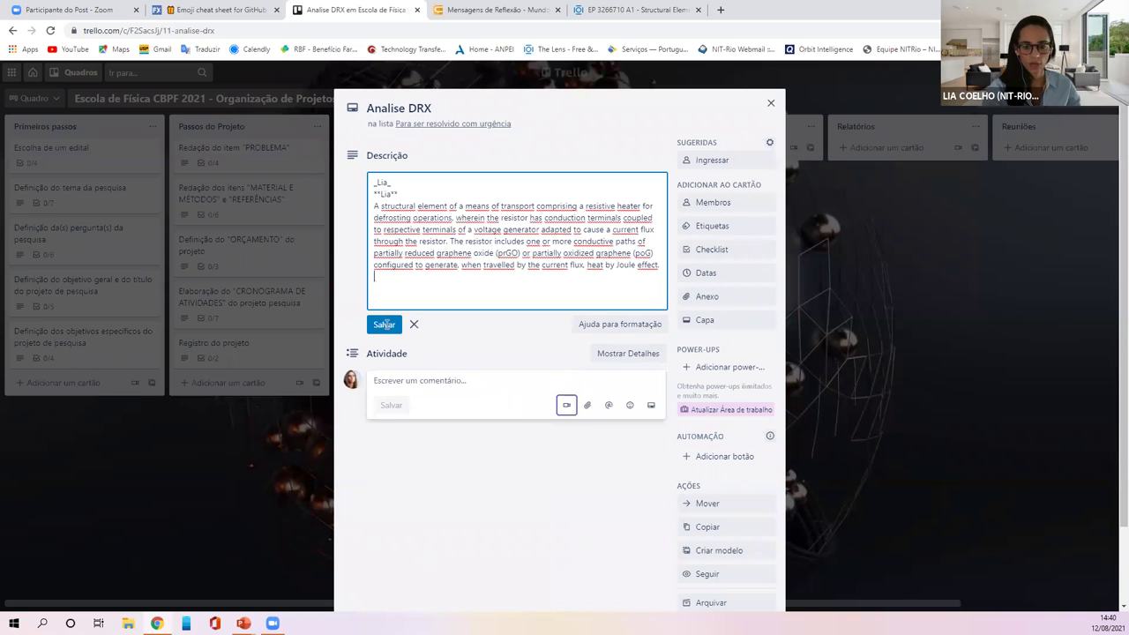
pyautogui.click(384, 325)
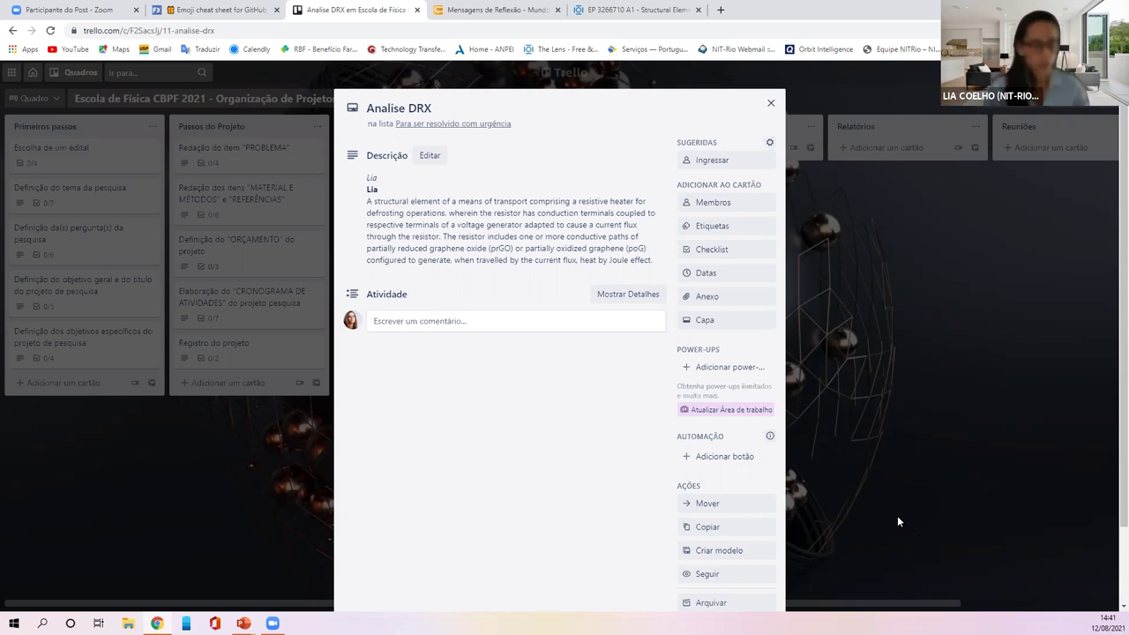
# Step: Archive the "Analise DRX" card and return to the board
pyautogui.click(770, 105)
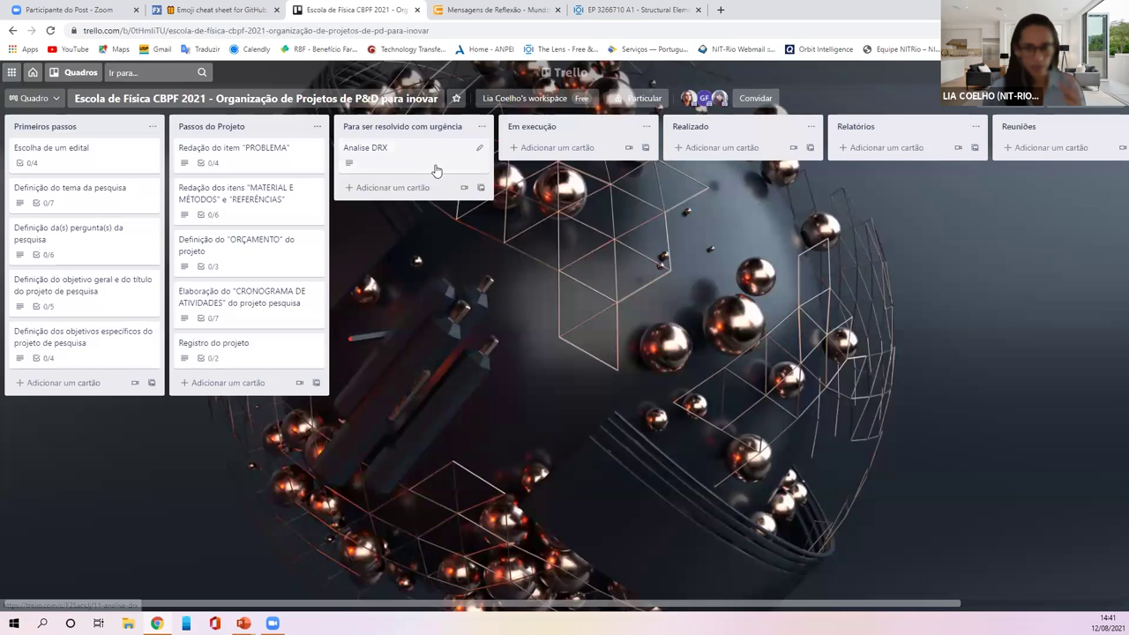
pyautogui.click(454, 155)
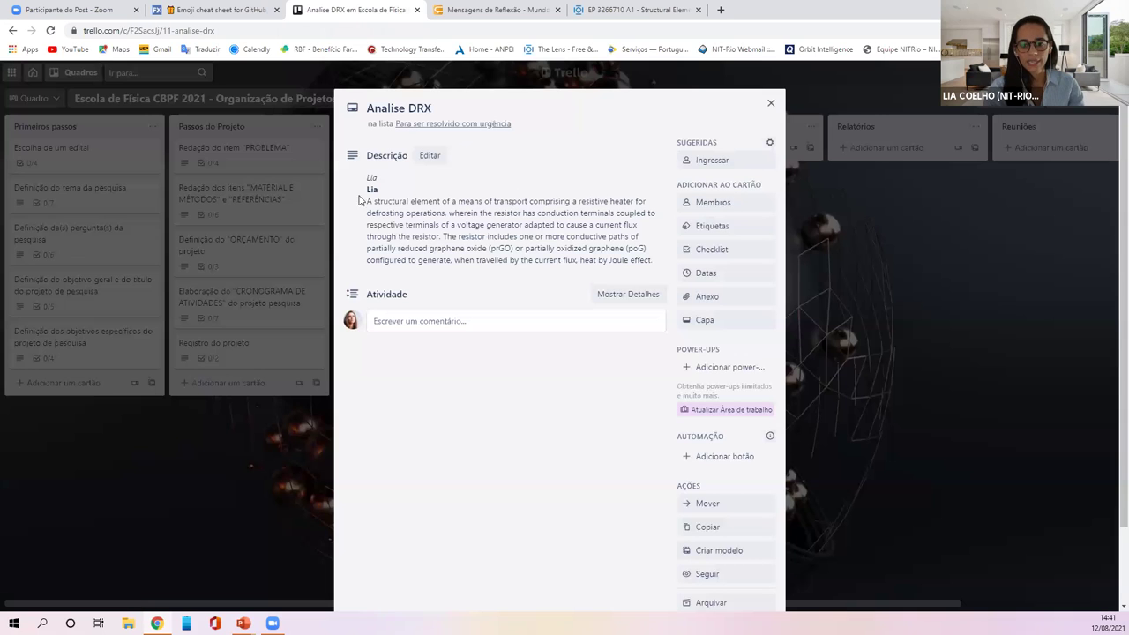
pyautogui.scroll(-1, 564, 305)
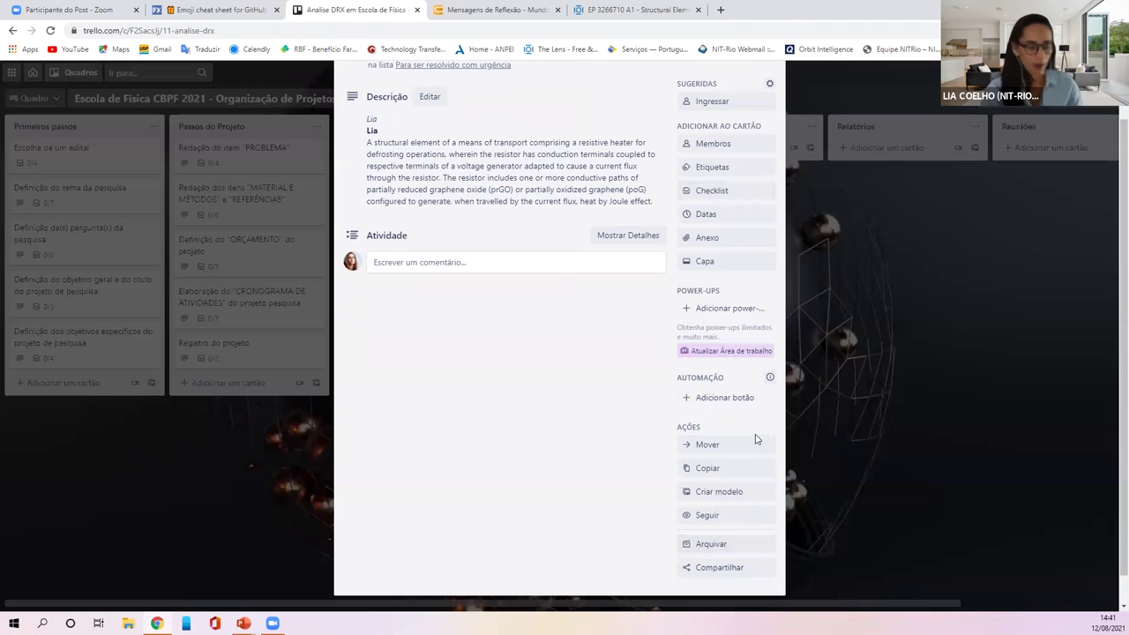
pyautogui.click(708, 547)
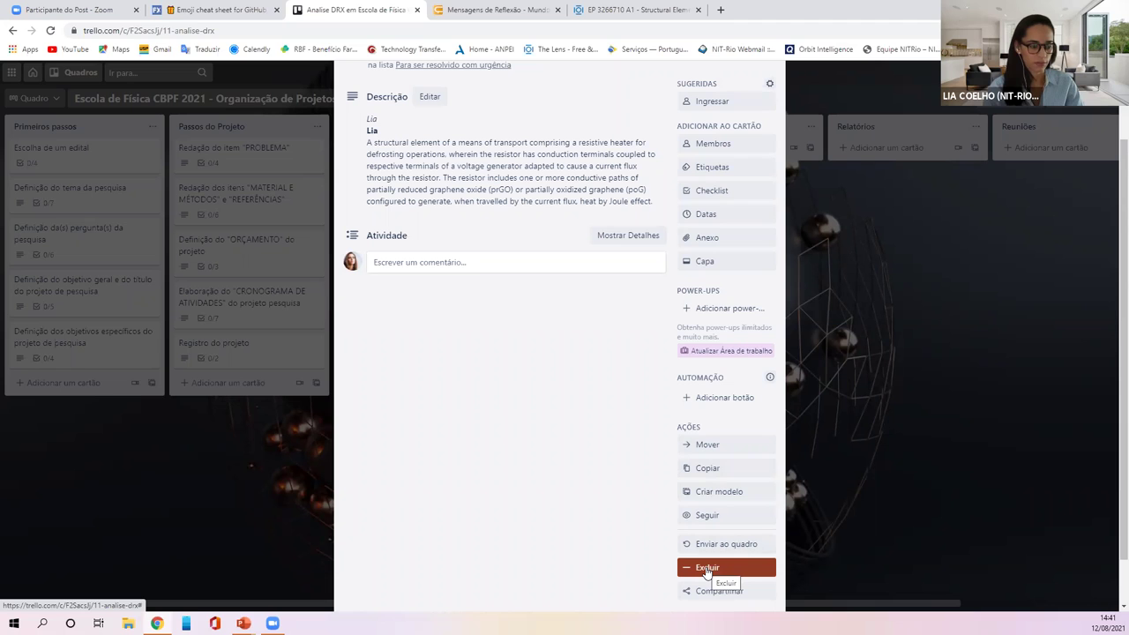
pyautogui.scroll(1, 780, 113)
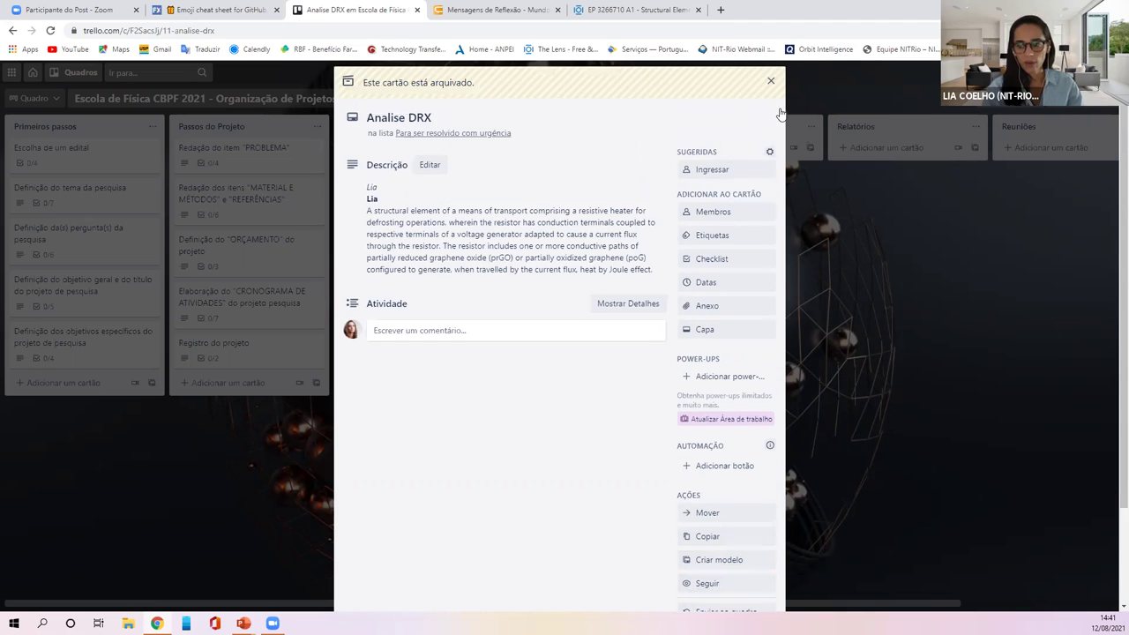
pyautogui.click(778, 111)
# Step: Add a card titled "Oi" to the "Para ser resolvido com urgência" list
pyautogui.click(412, 150)
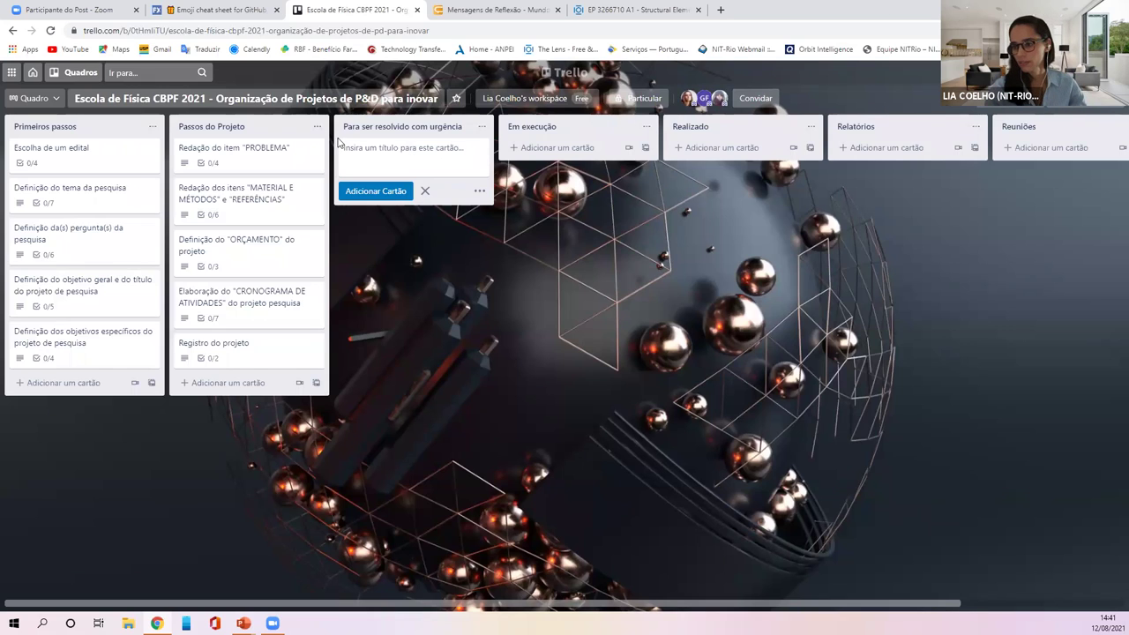
pyautogui.write('Oi')
pyautogui.press('Return')
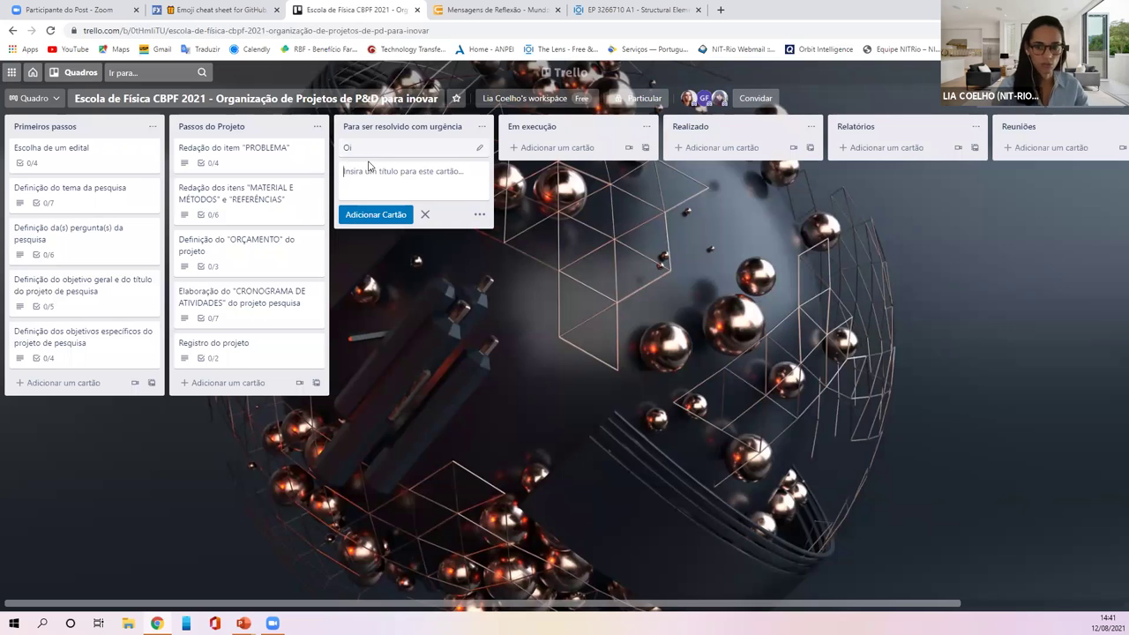
# Step: Archive the "Oi" card directly from the board using its quick edit options
pyautogui.click(388, 149)
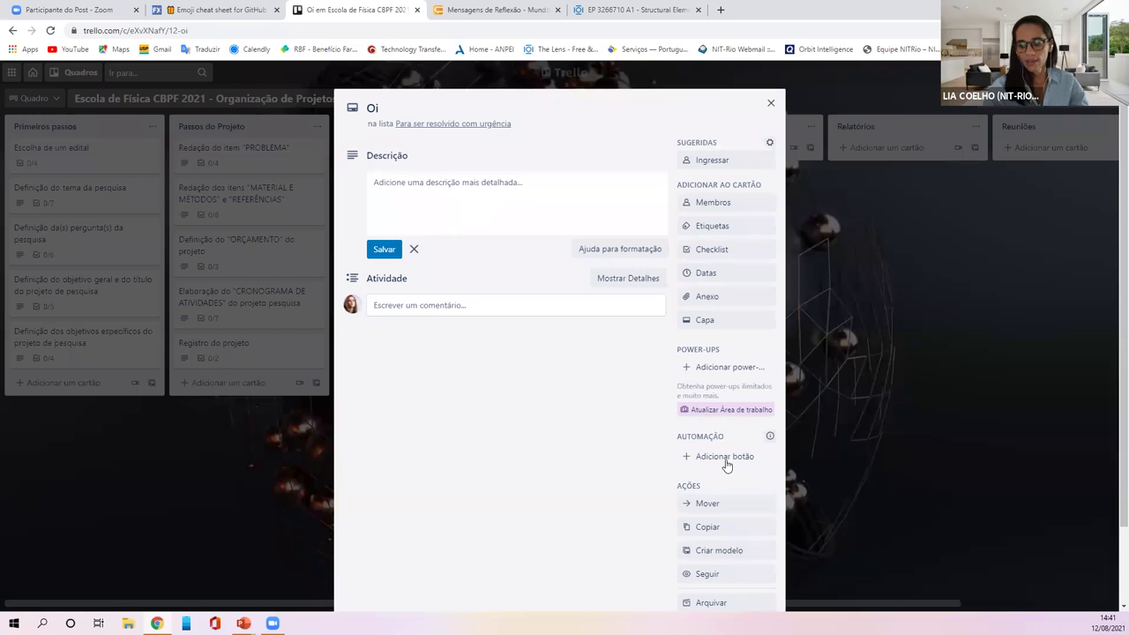
pyautogui.scroll(-1, 724, 463)
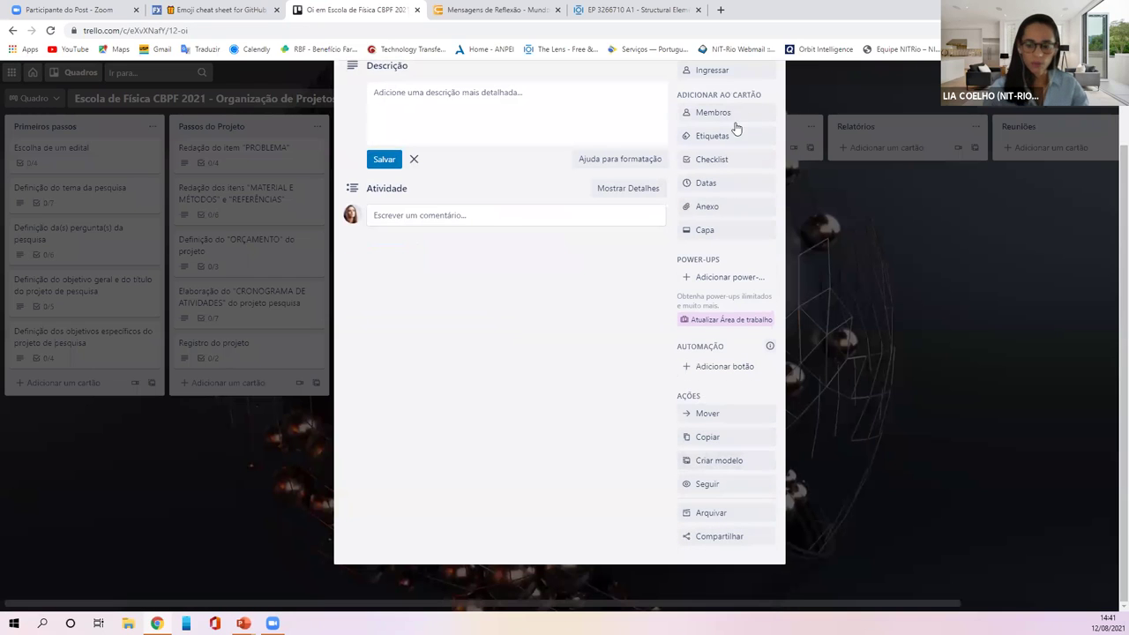
pyautogui.scroll(1, 765, 104)
pyautogui.click(770, 102)
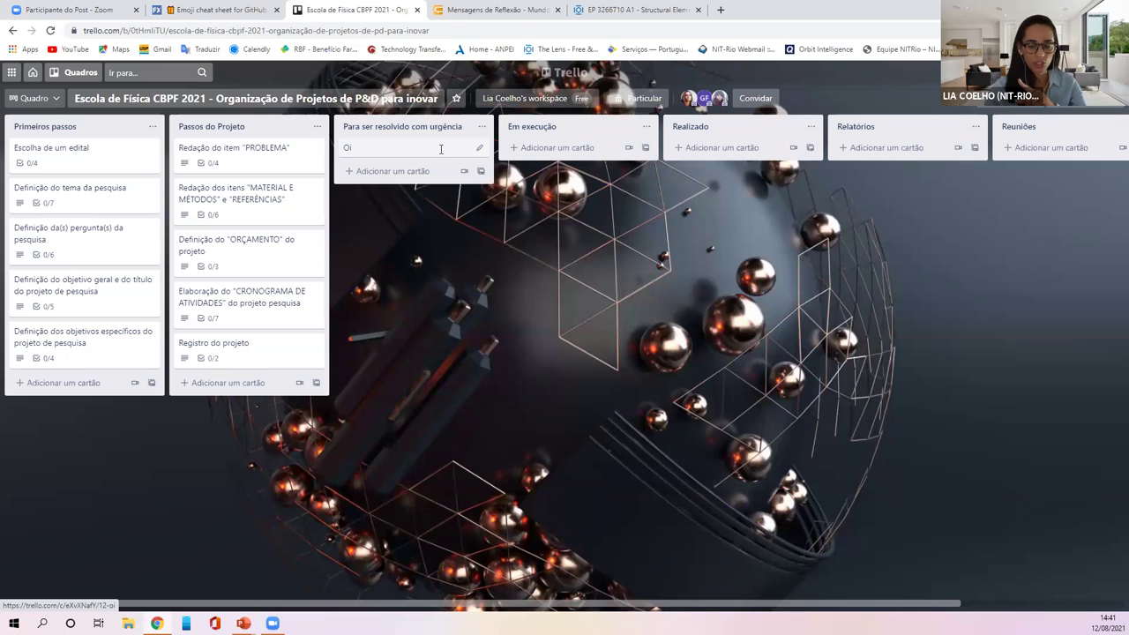
pyautogui.rightClick(441, 154)
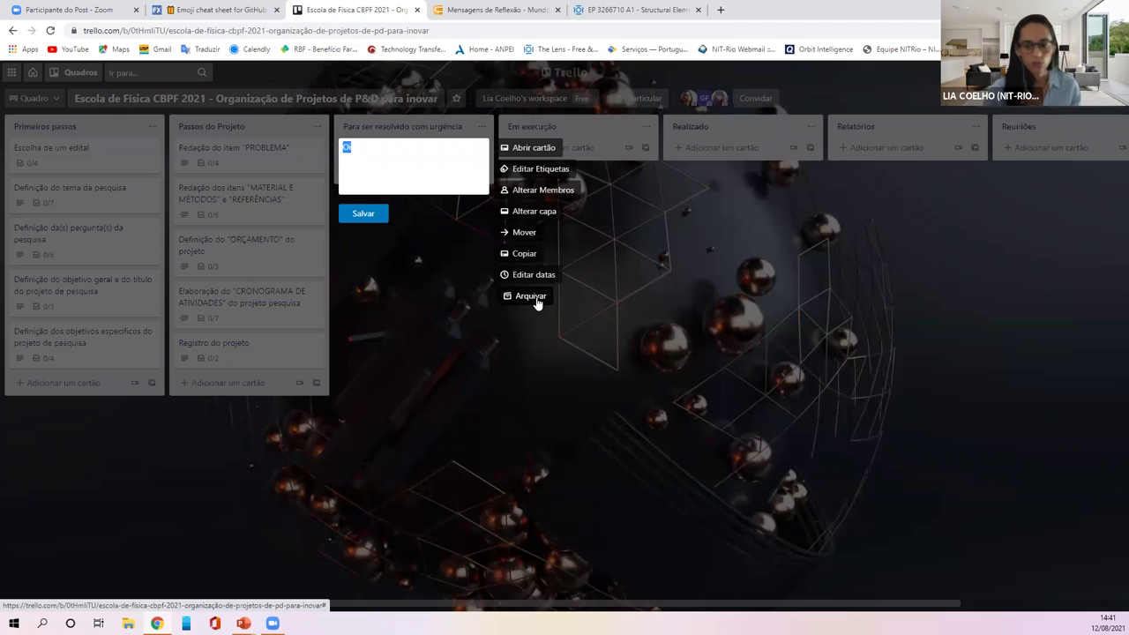
pyautogui.press('Right')
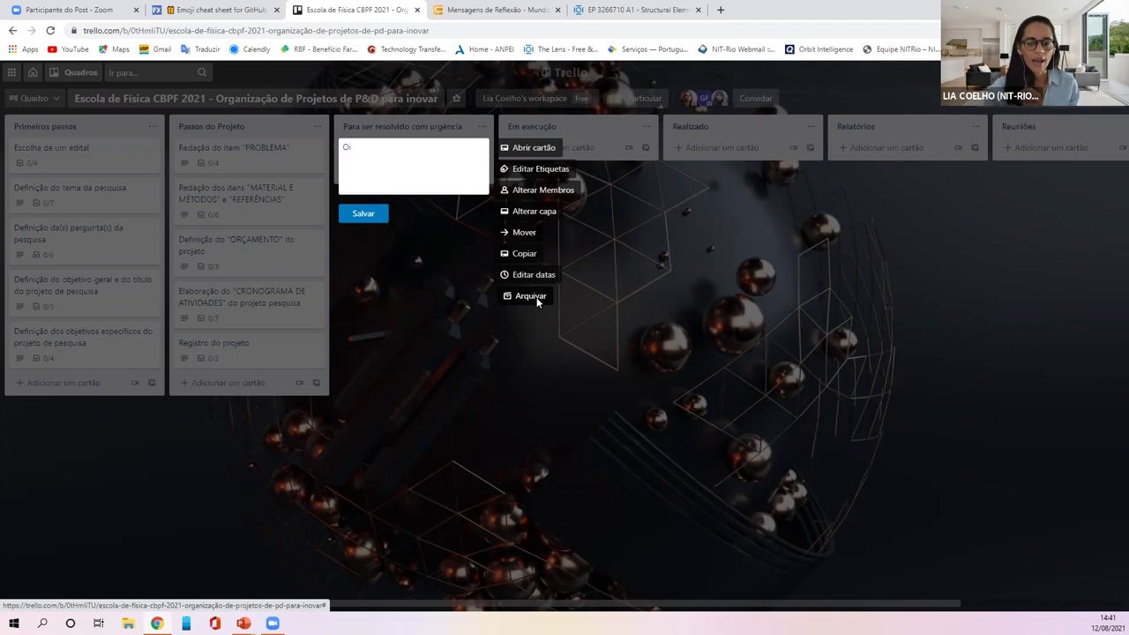
pyautogui.click(536, 297)
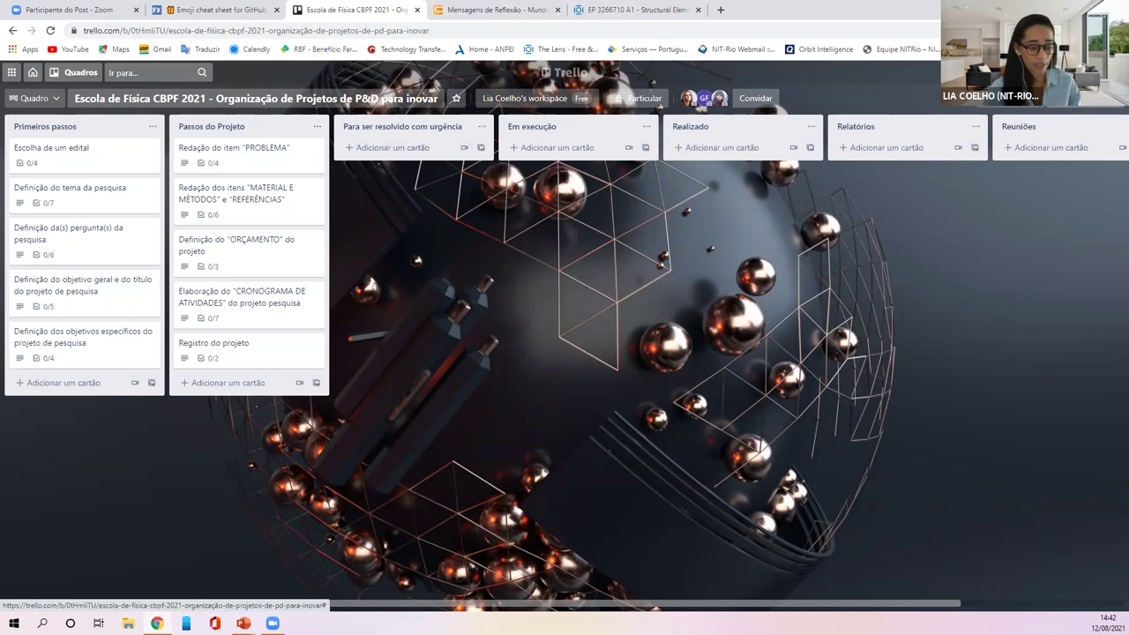
# Step: Restore the "Analise DRX" card from the board's archived items to the board
pyautogui.click(1059, 98)
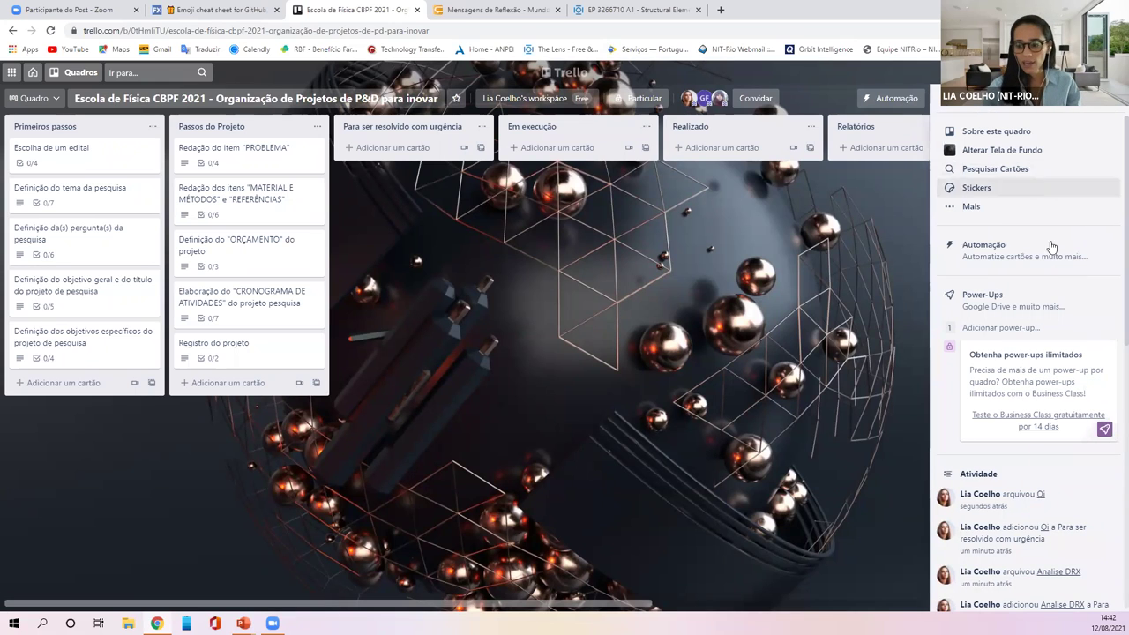
pyautogui.scroll(-1, 1010, 466)
pyautogui.scroll(-3, 1010, 468)
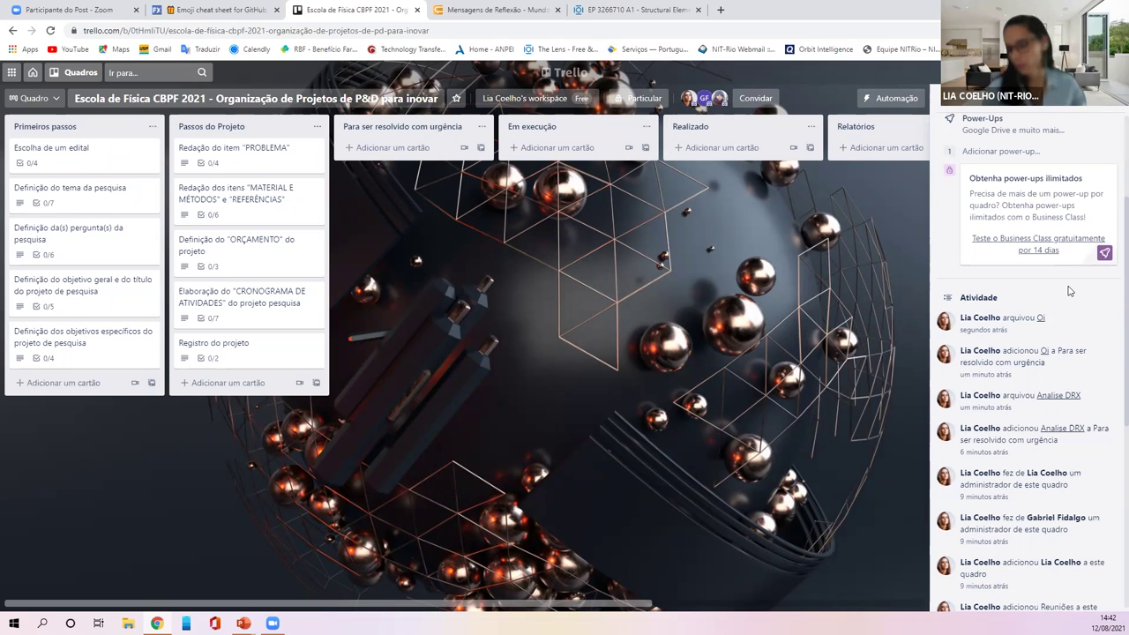
pyautogui.scroll(-1, 1070, 308)
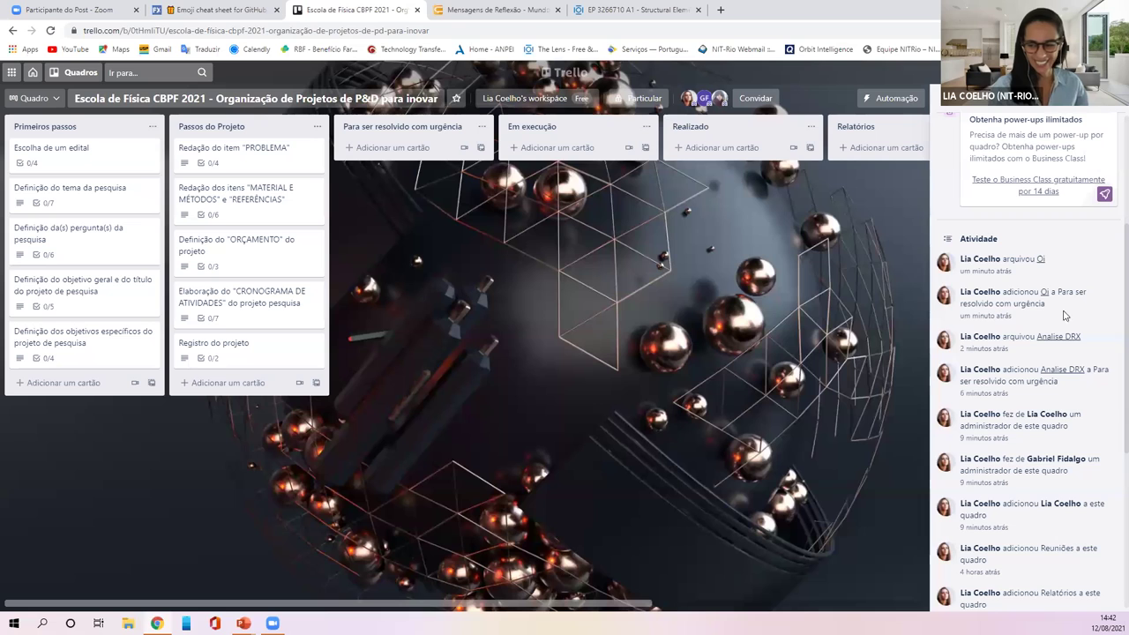
pyautogui.scroll(5, 1067, 265)
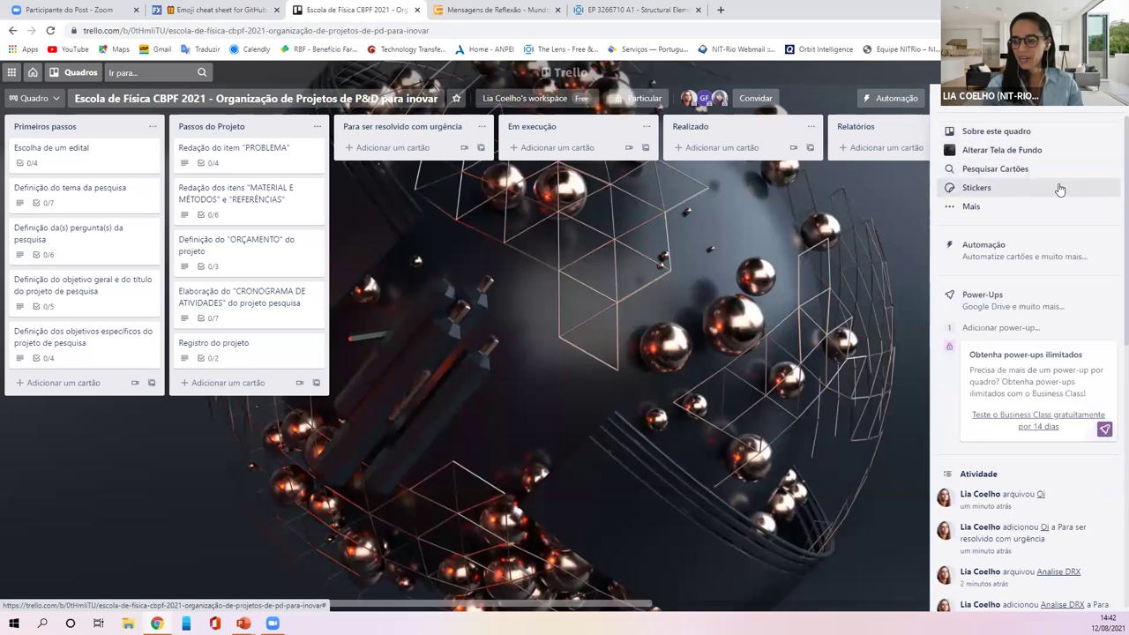
pyautogui.click(1021, 205)
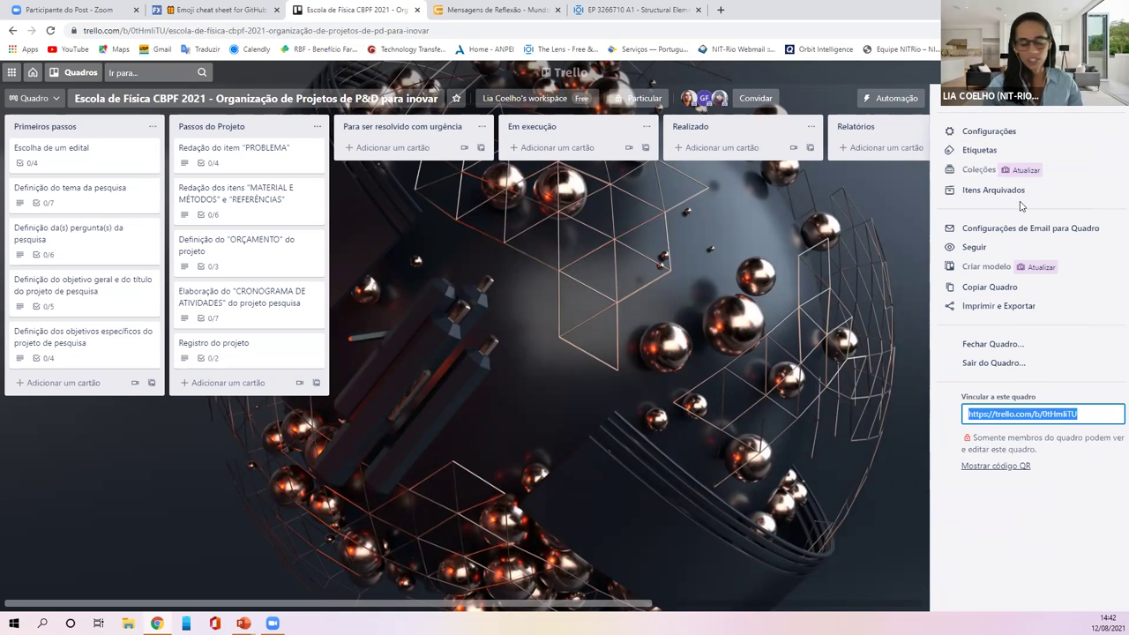
pyautogui.click(951, 97)
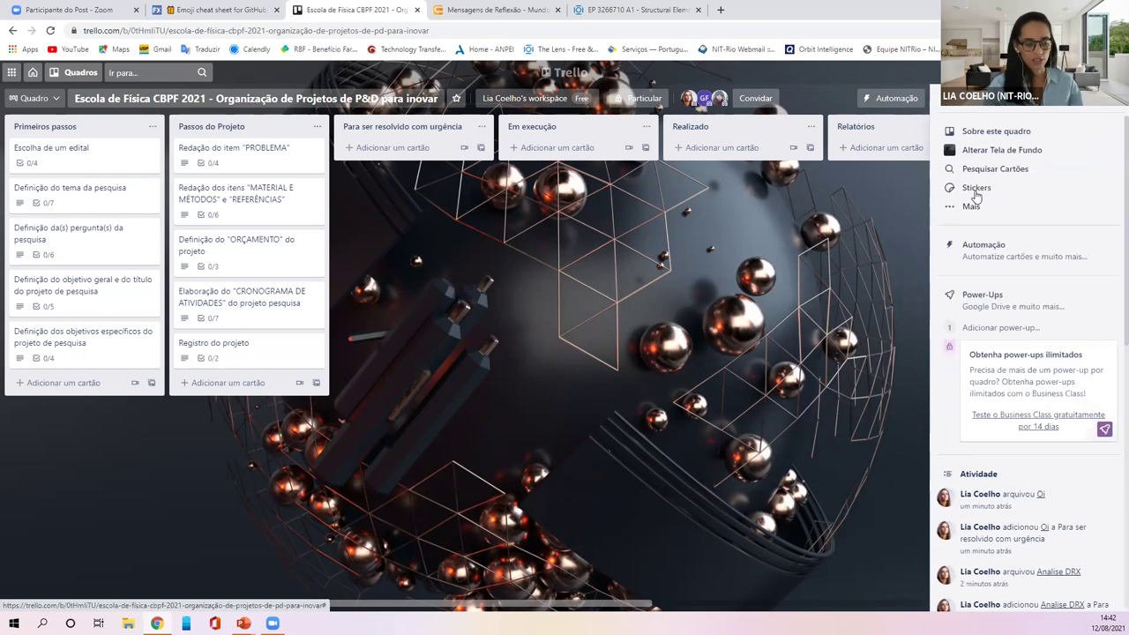
pyautogui.click(973, 205)
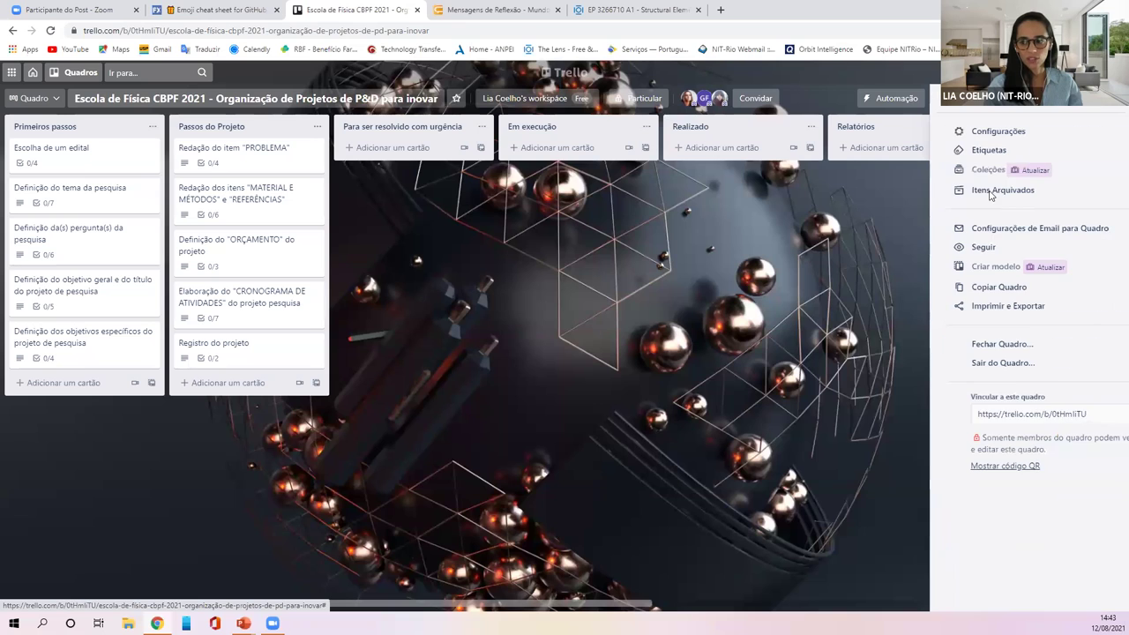
pyautogui.click(988, 190)
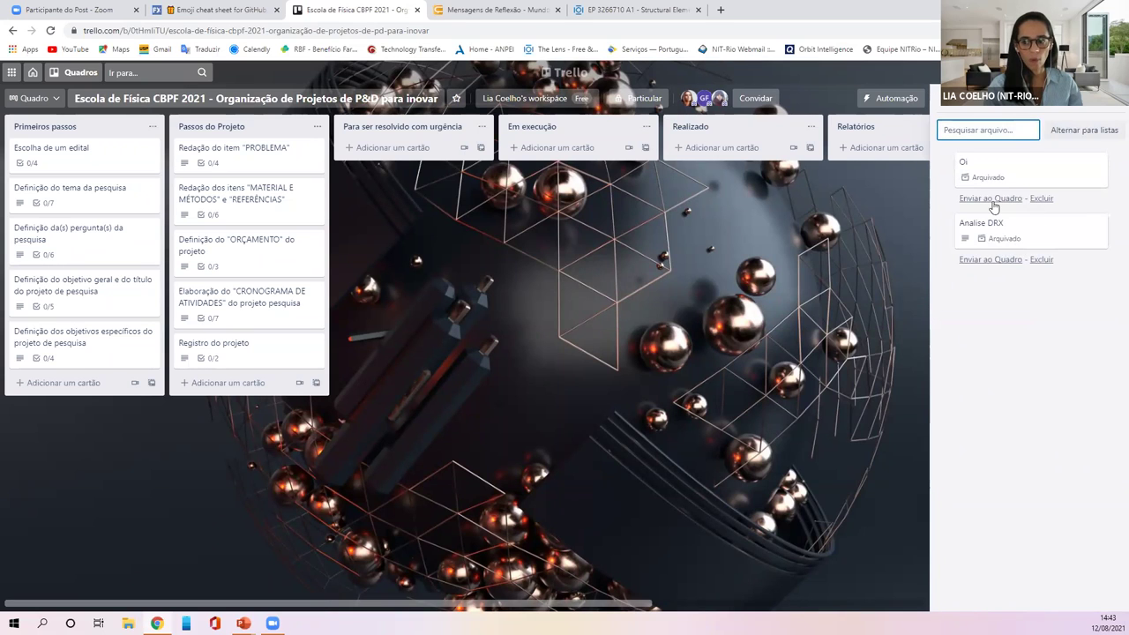
pyautogui.click(995, 260)
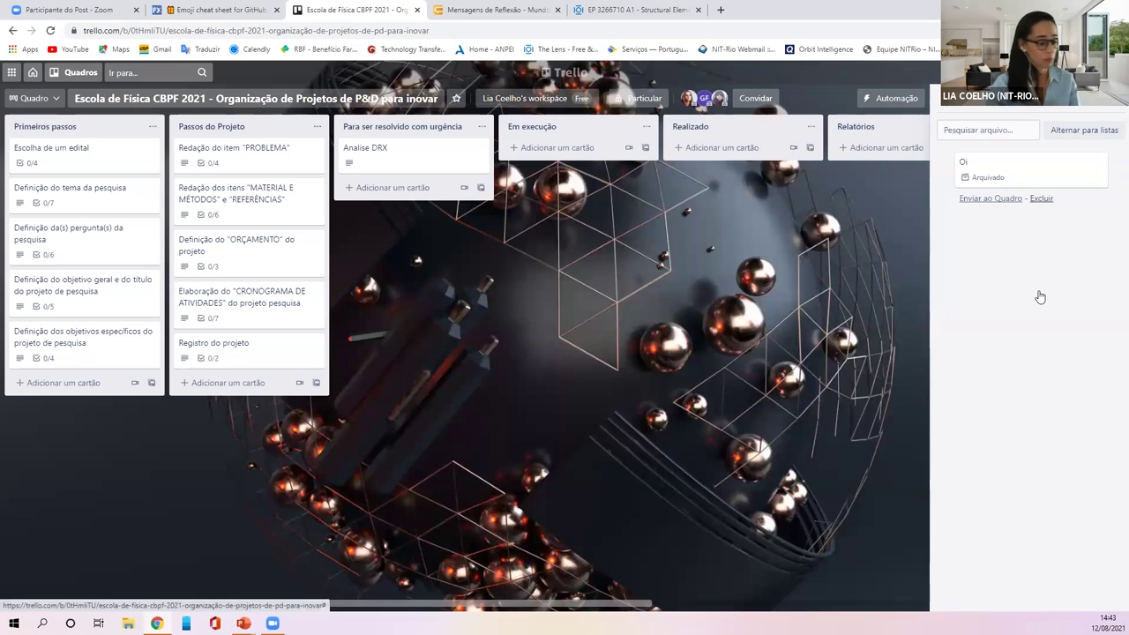
# Step: Permanently delete the archived "Oi" card and close the board's archived items
pyautogui.click(1041, 198)
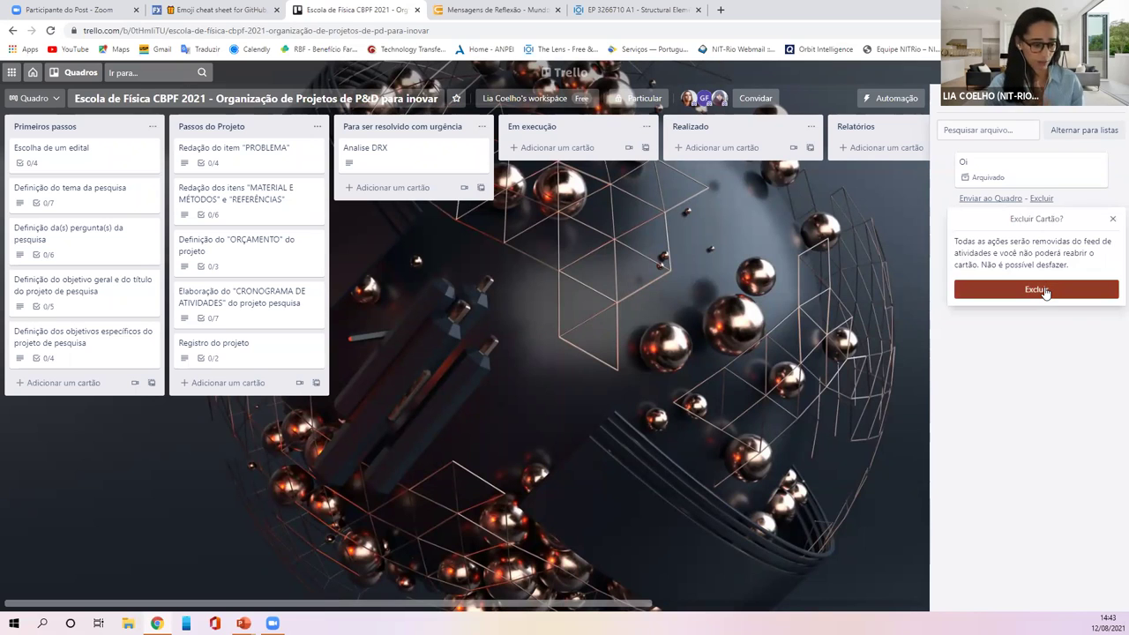
pyautogui.click(1044, 291)
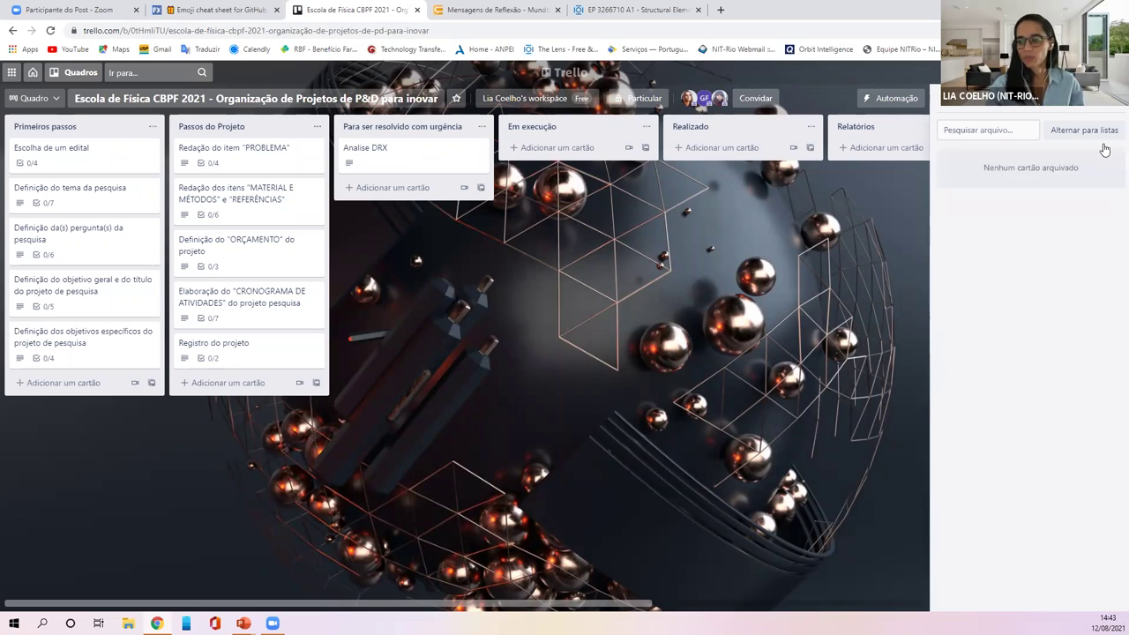
pyautogui.click(1114, 97)
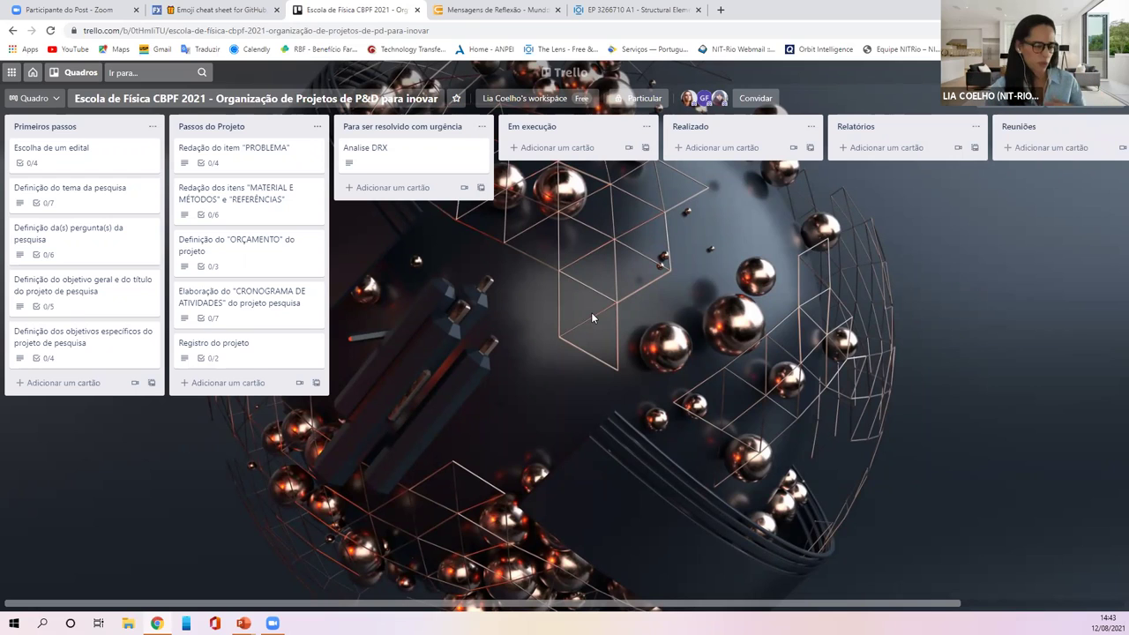
# Step: Join the "Analise DRX" card as a member and assign the second listed board member to it
pyautogui.click(407, 159)
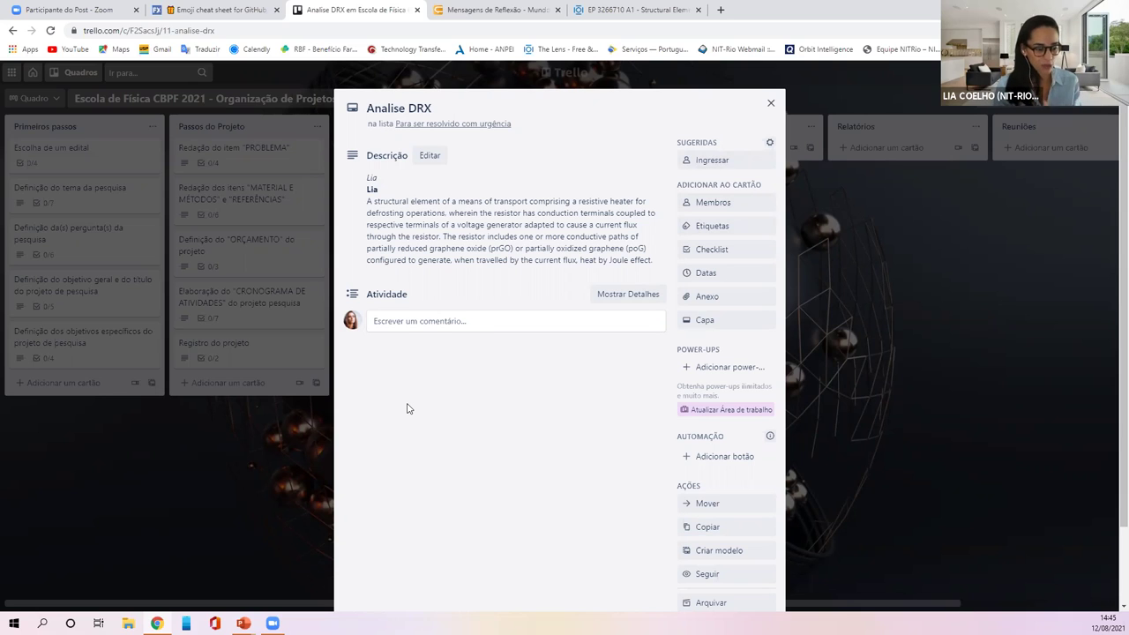
pyautogui.click(705, 162)
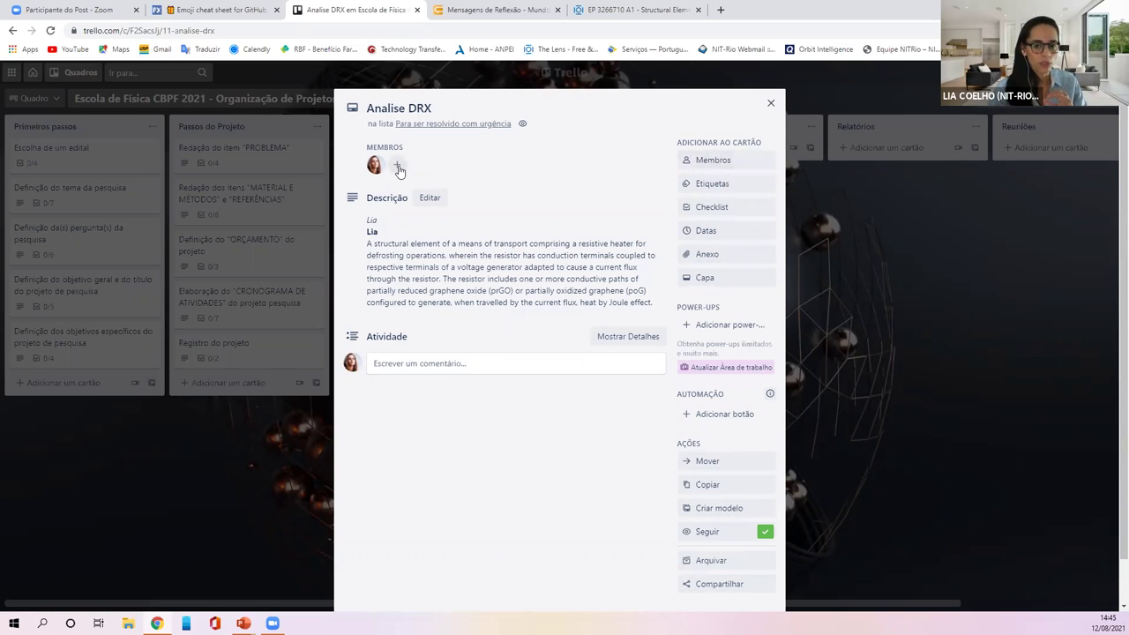
pyautogui.click(702, 165)
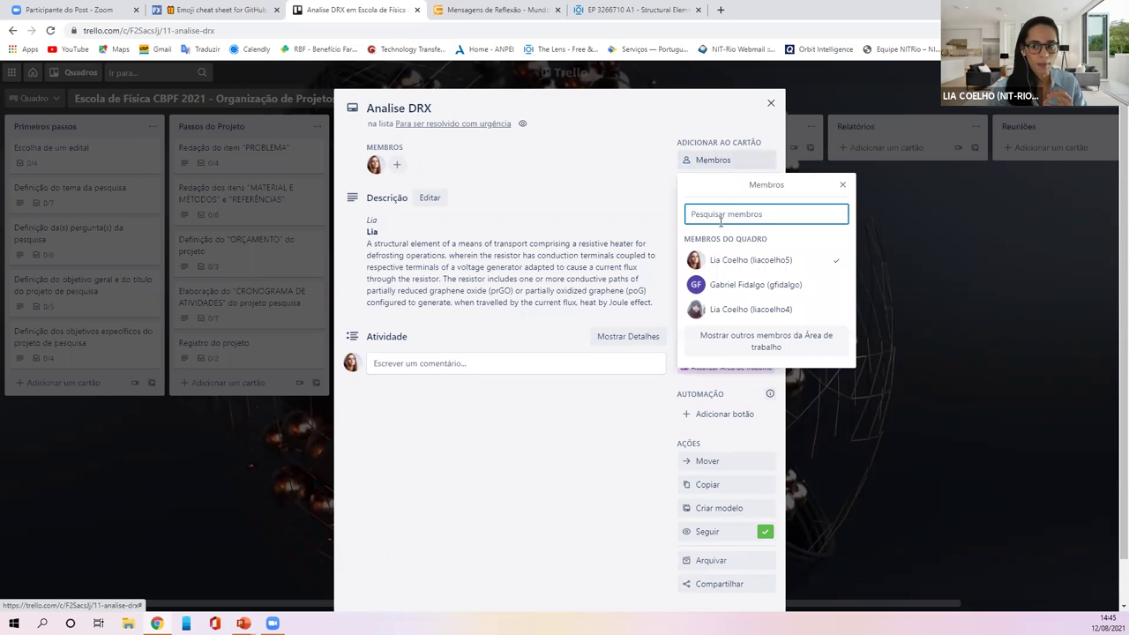
pyautogui.click(731, 288)
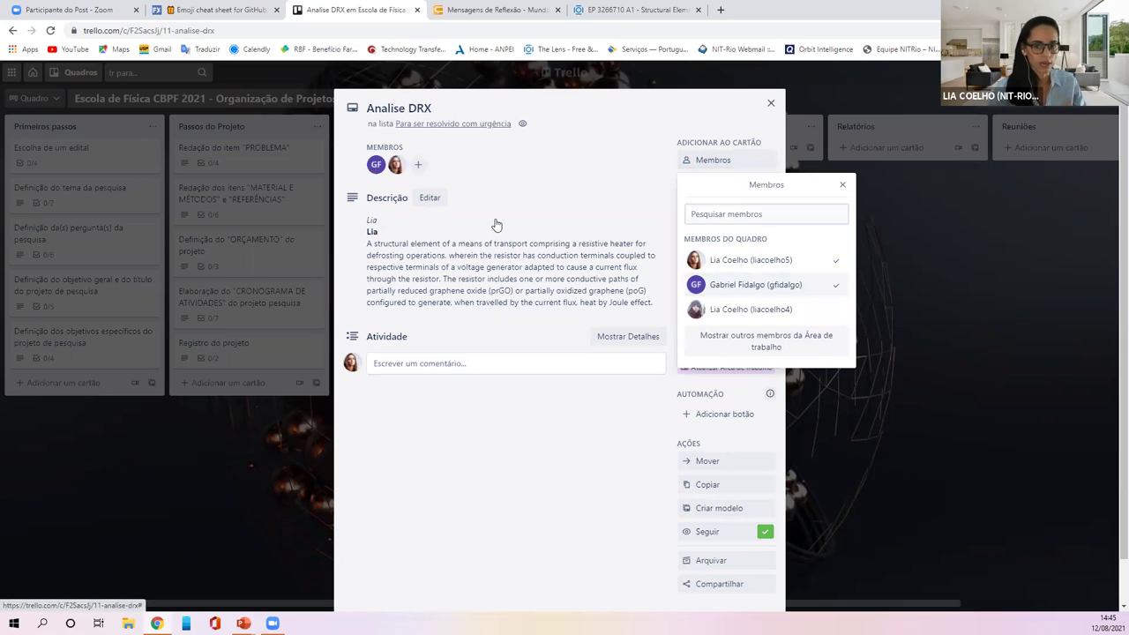
pyautogui.click(563, 154)
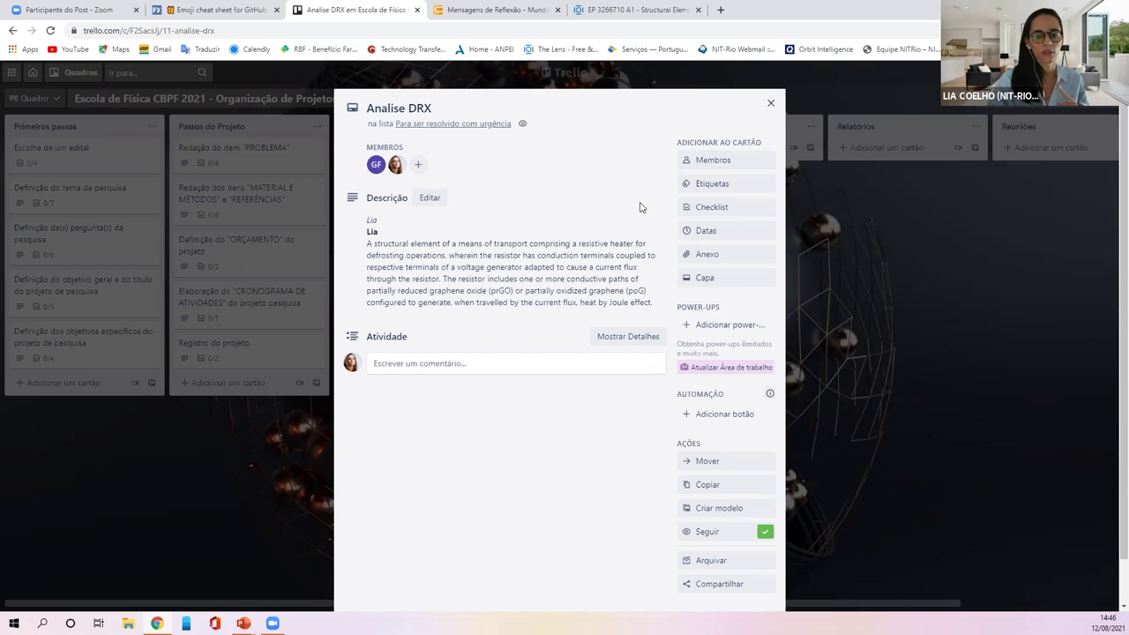
# Step: Set the card's due date to 13/8/2021 at 14:46 with a reminder 10 minutes before, and save it
pyautogui.click(713, 237)
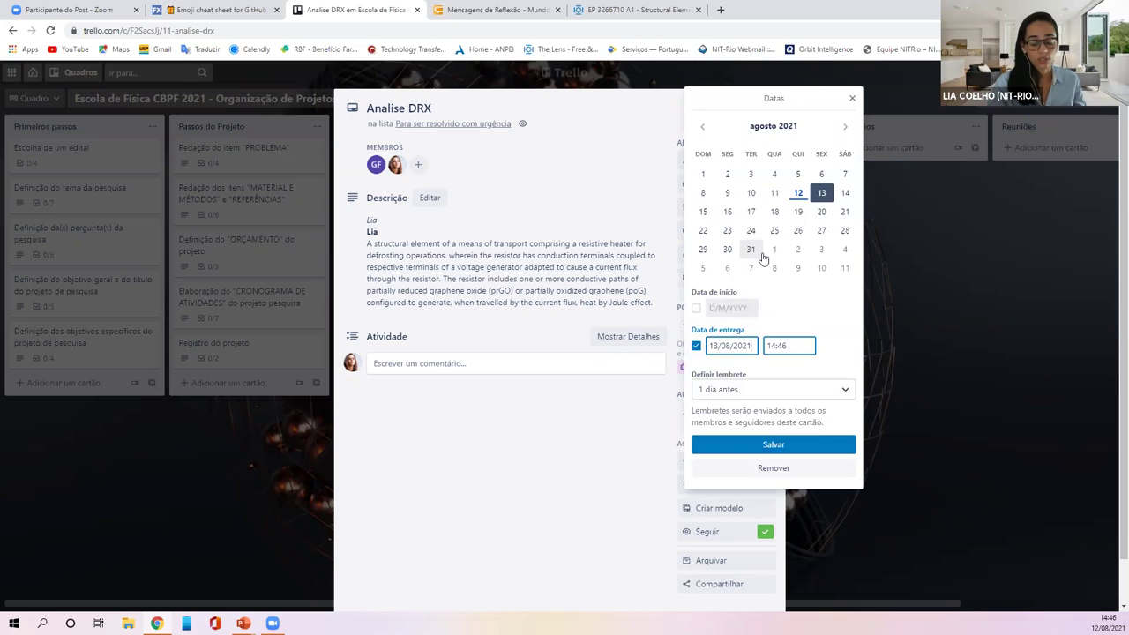
pyautogui.click(823, 194)
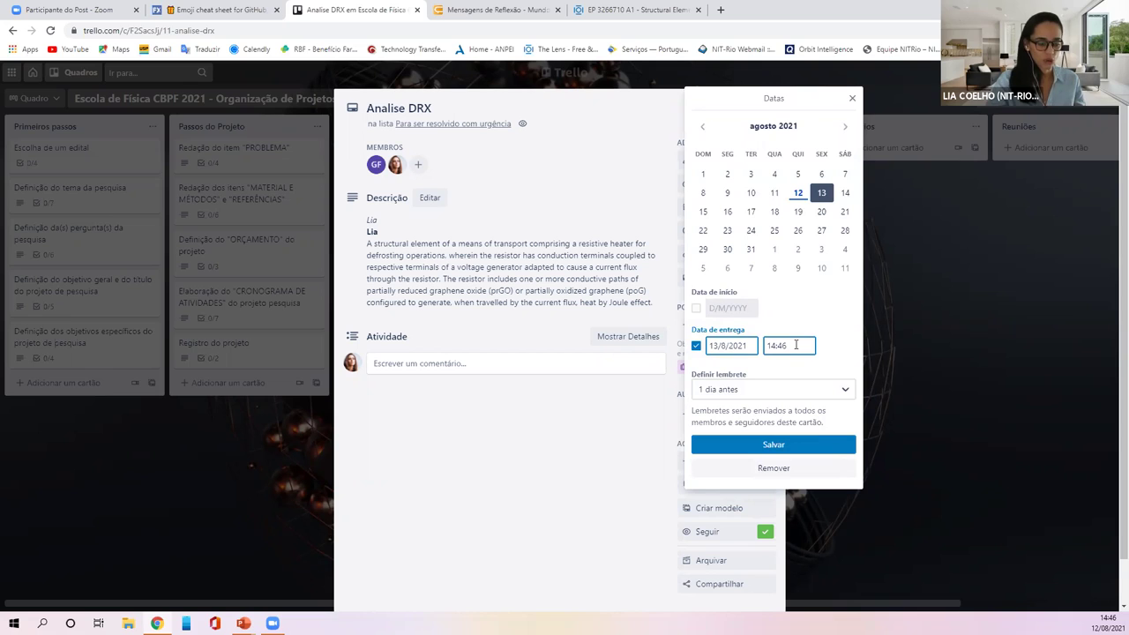
pyautogui.click(768, 393)
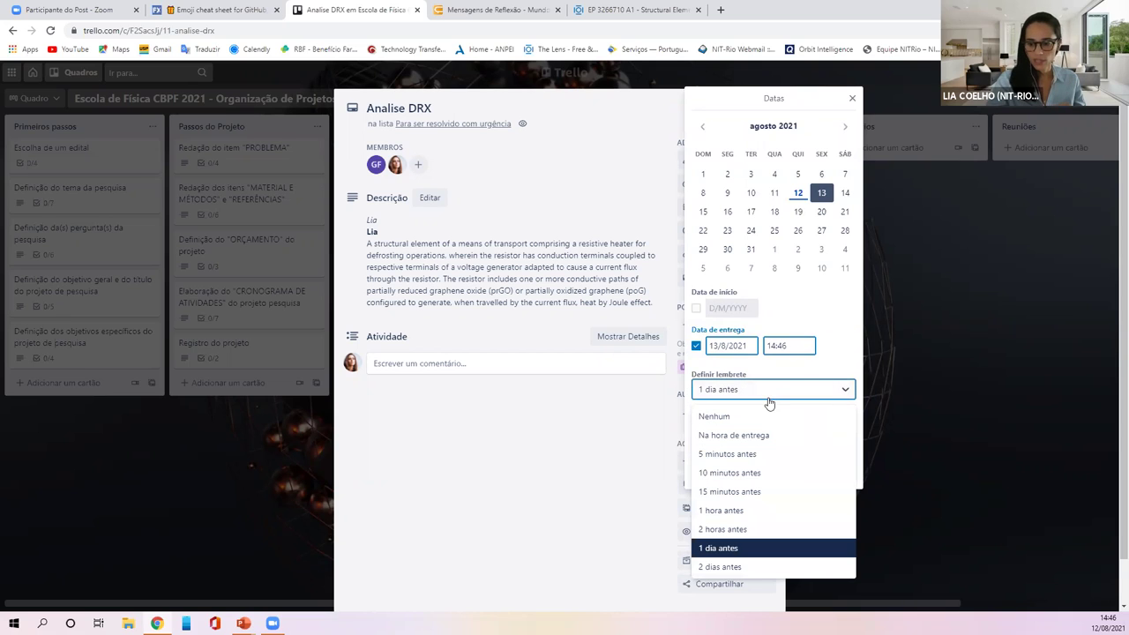
pyautogui.click(767, 474)
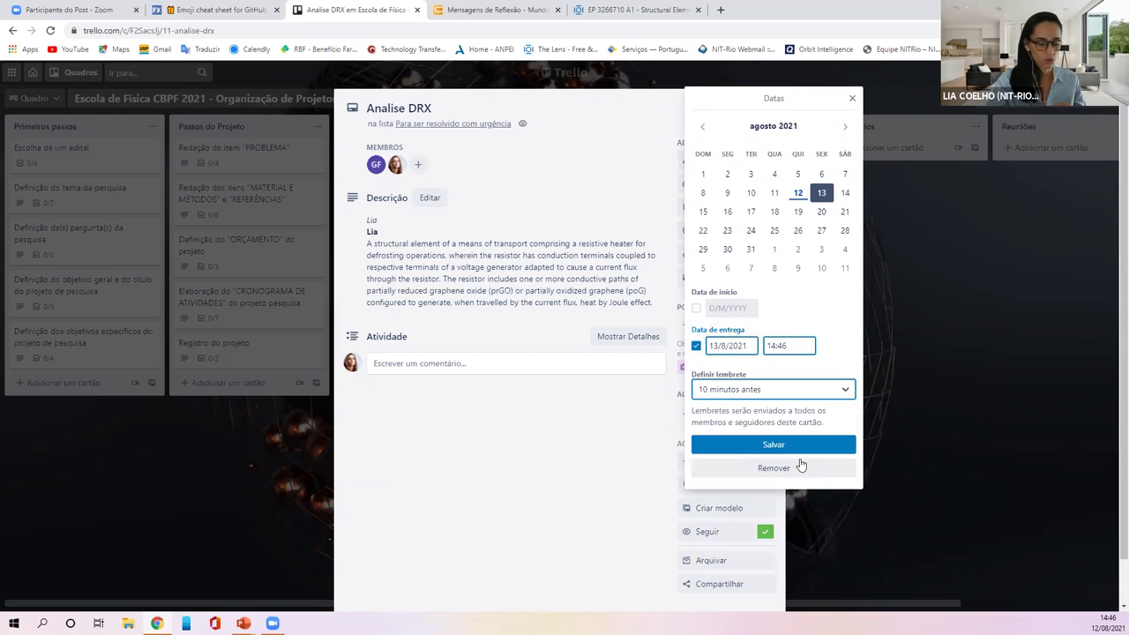
pyautogui.click(795, 444)
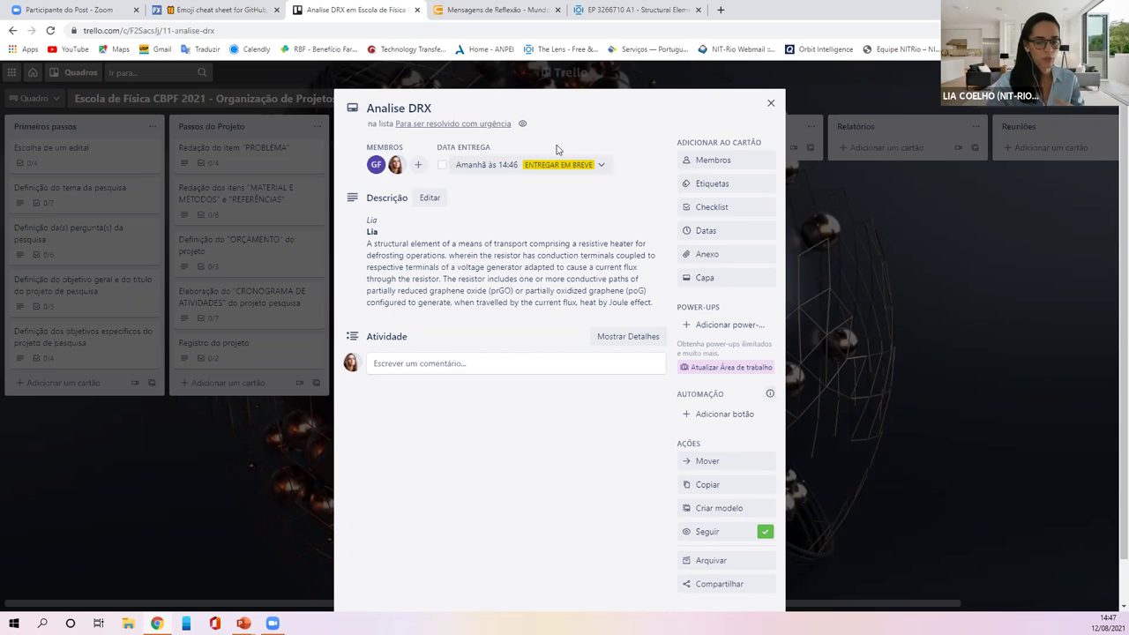
# Step: Mark the "Analise DRX" due date as complete, return to the board and clear the completion there
pyautogui.click(442, 165)
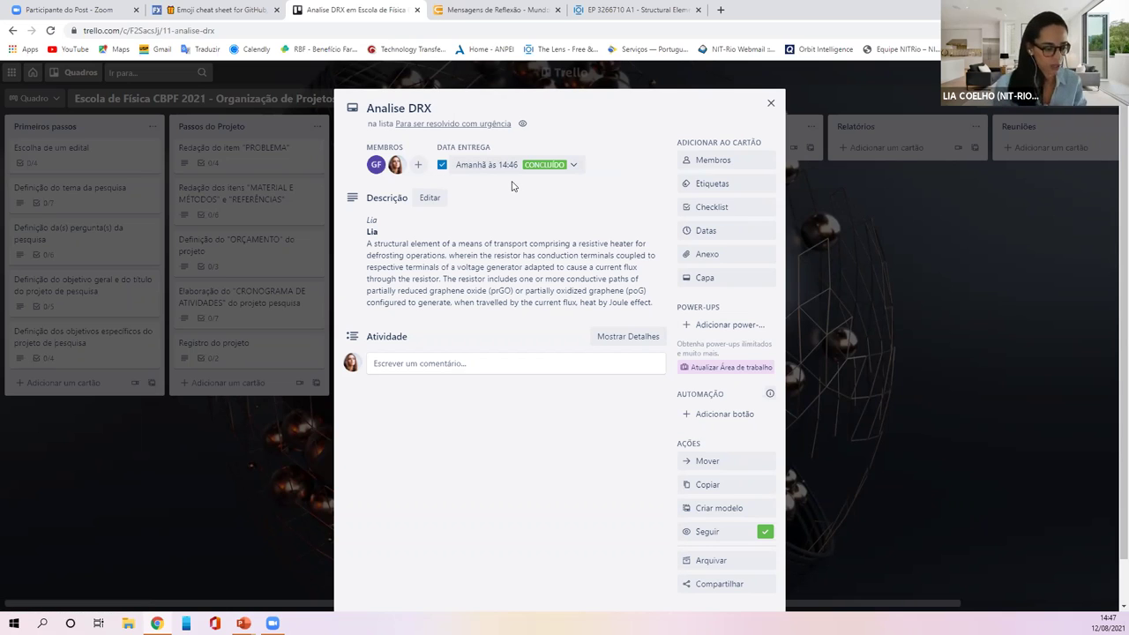
pyautogui.click(772, 105)
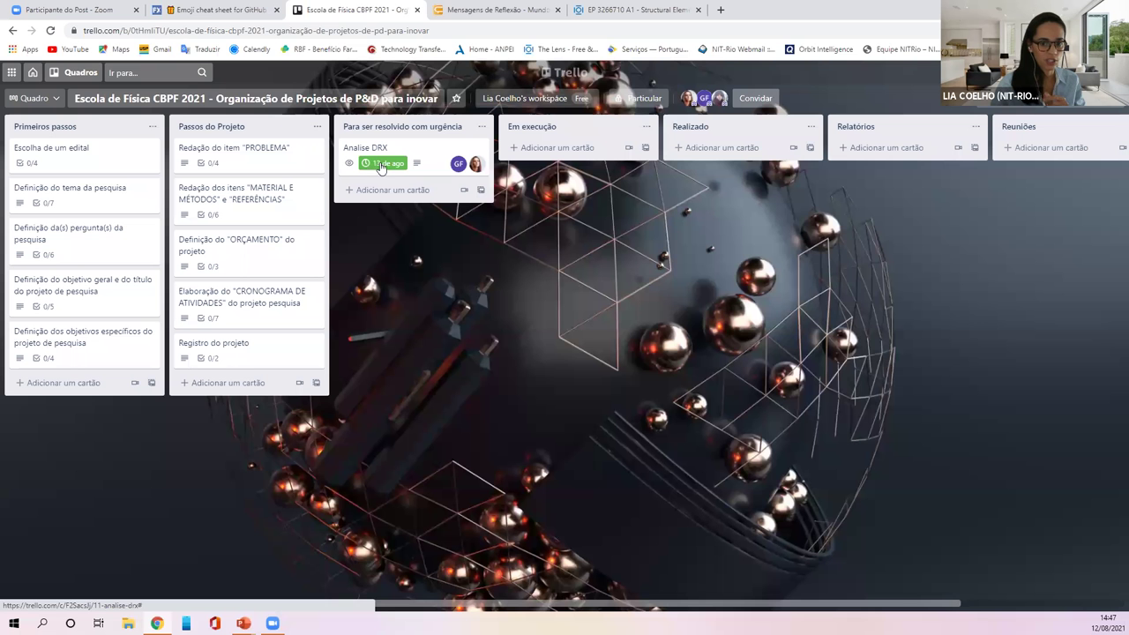
pyautogui.click(377, 166)
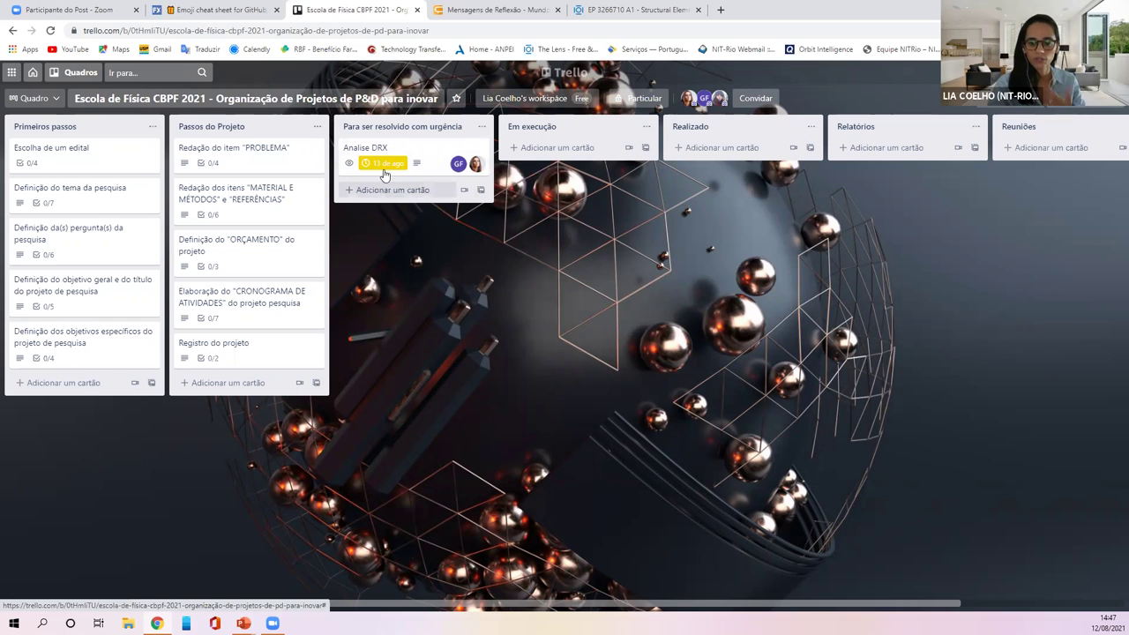
# Step: Attach the link of the lens.org patent page EP 3266710 A1 to the "Analise DRX" card
pyautogui.click(415, 169)
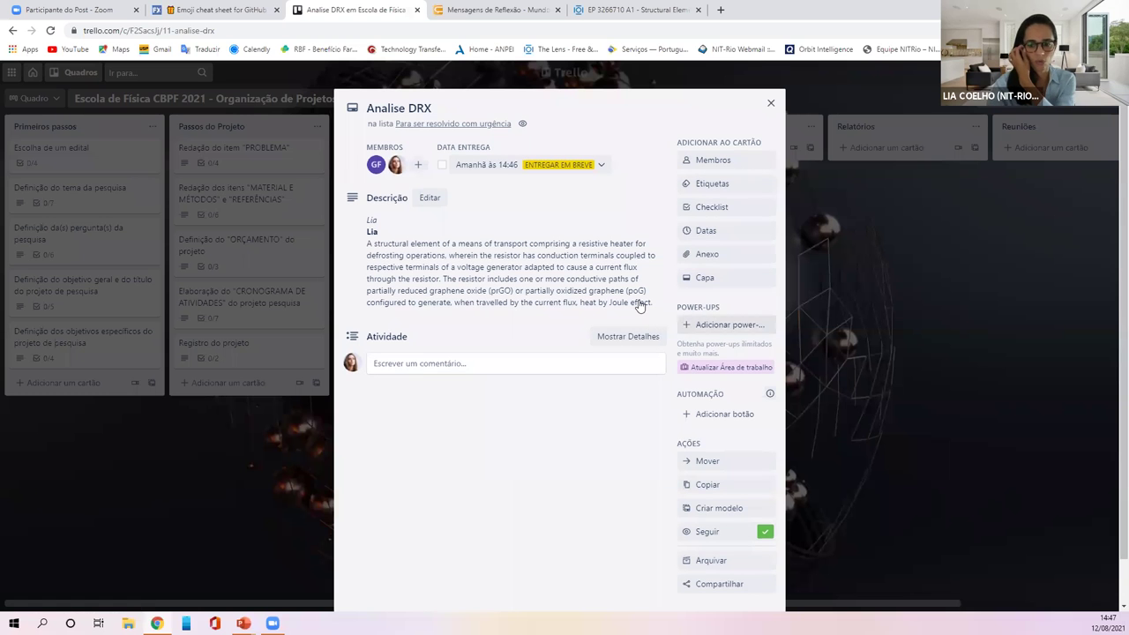
pyautogui.click(707, 256)
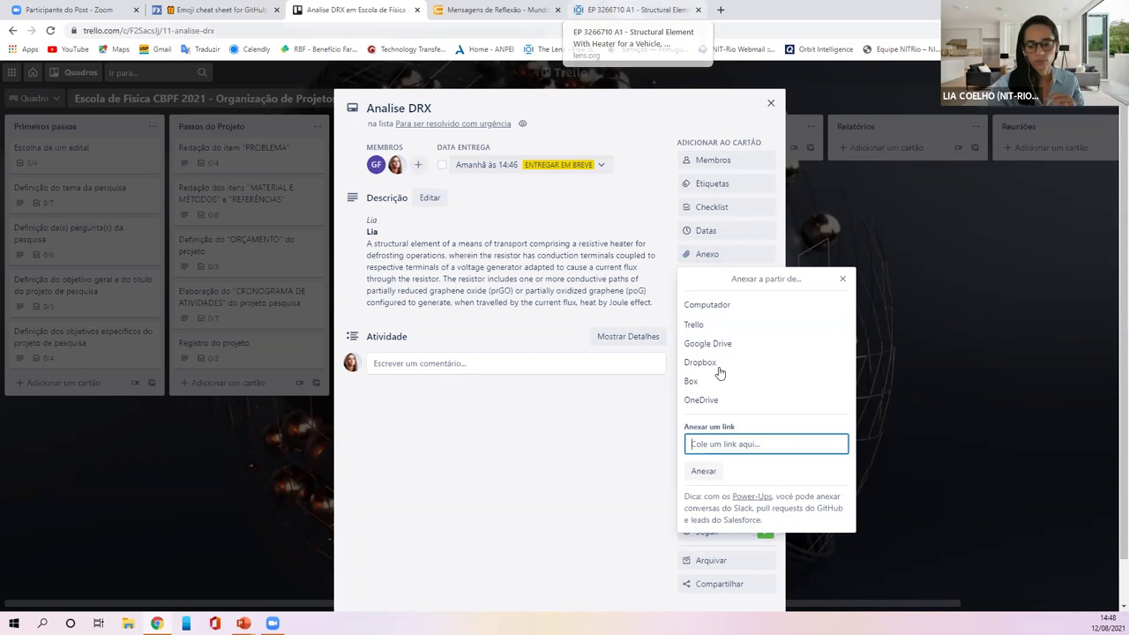
pyautogui.click(713, 305)
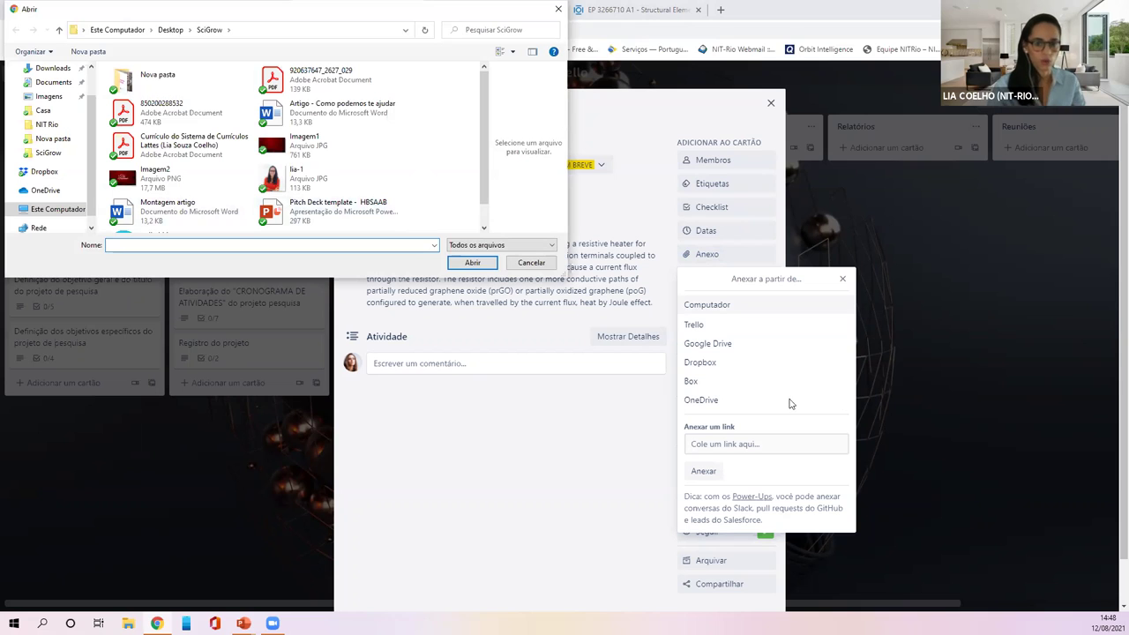
pyautogui.click(559, 11)
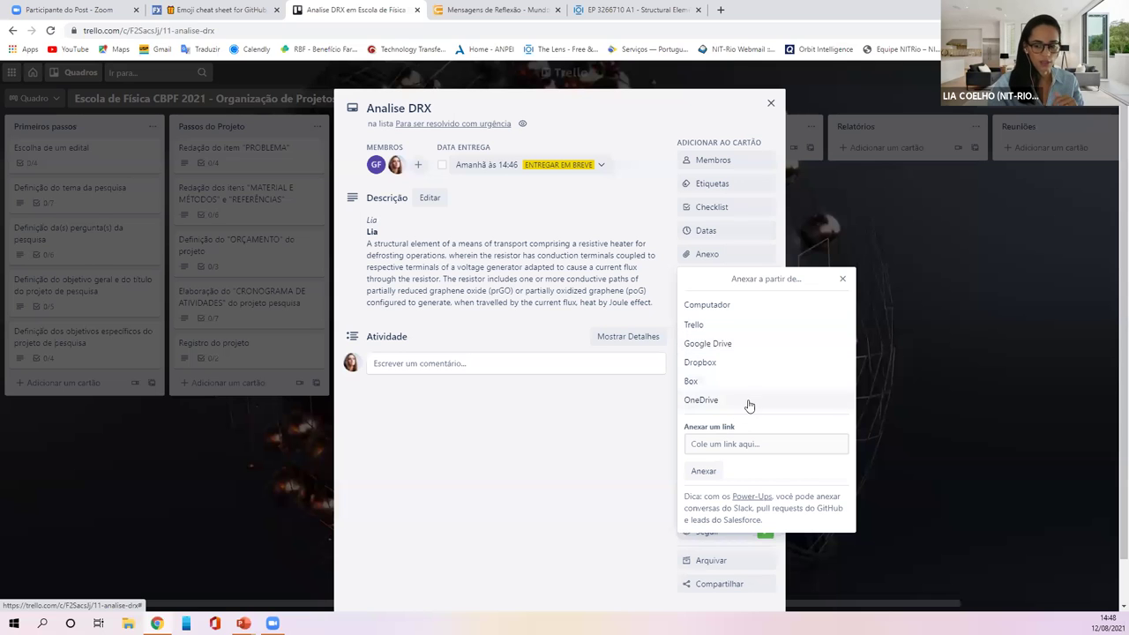
pyautogui.click(578, 9)
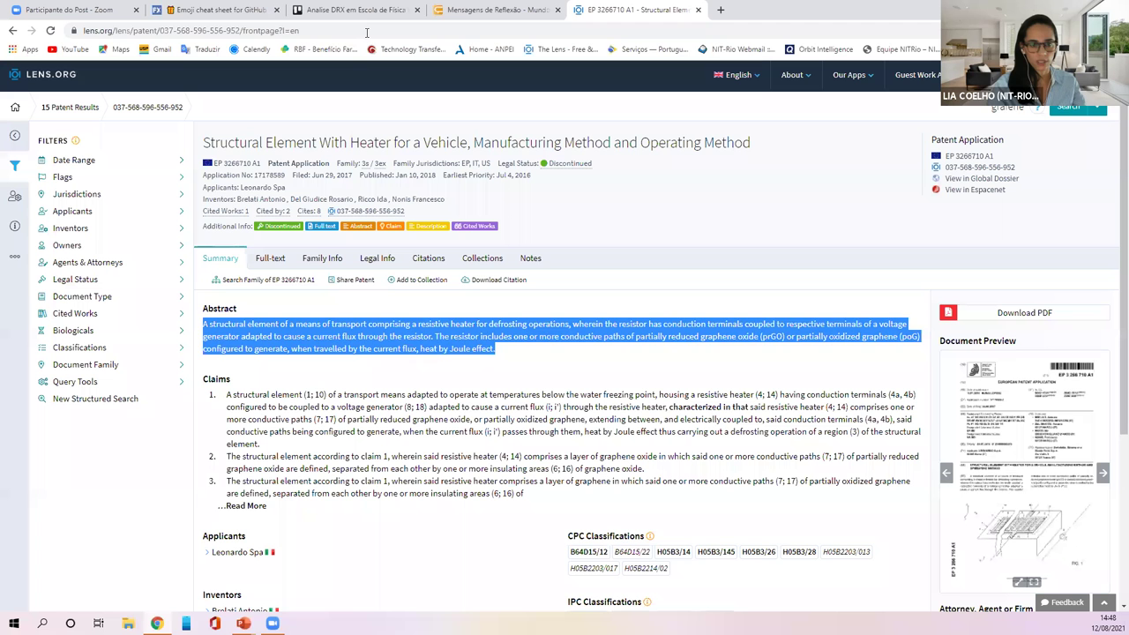
pyautogui.click(353, 9)
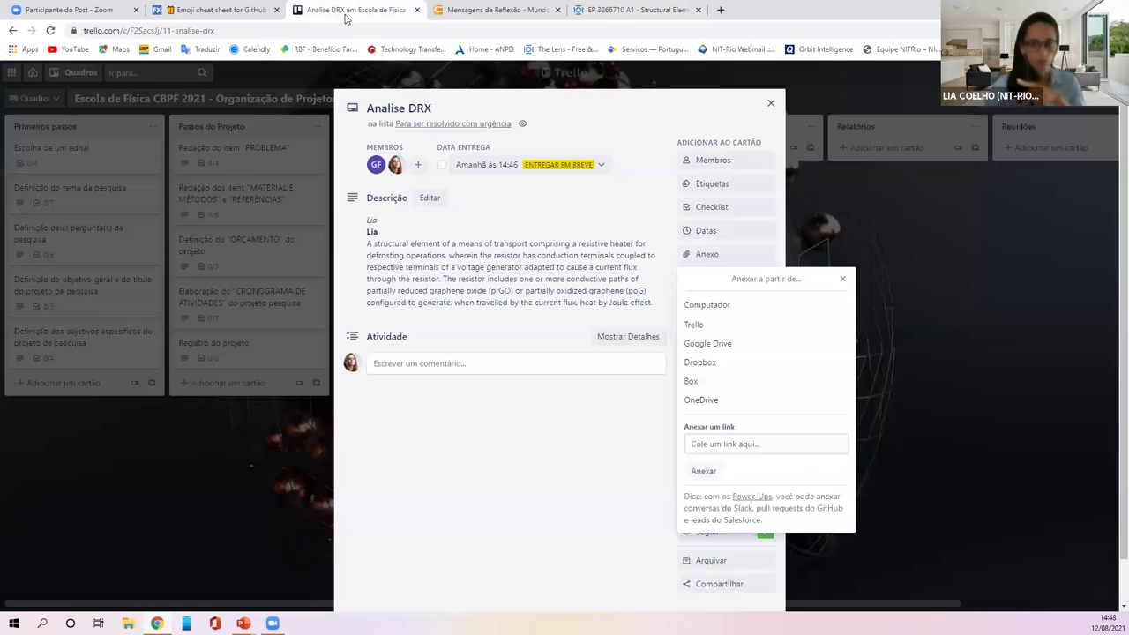
pyautogui.click(770, 444)
pyautogui.hotkey('ctrl', 'v')
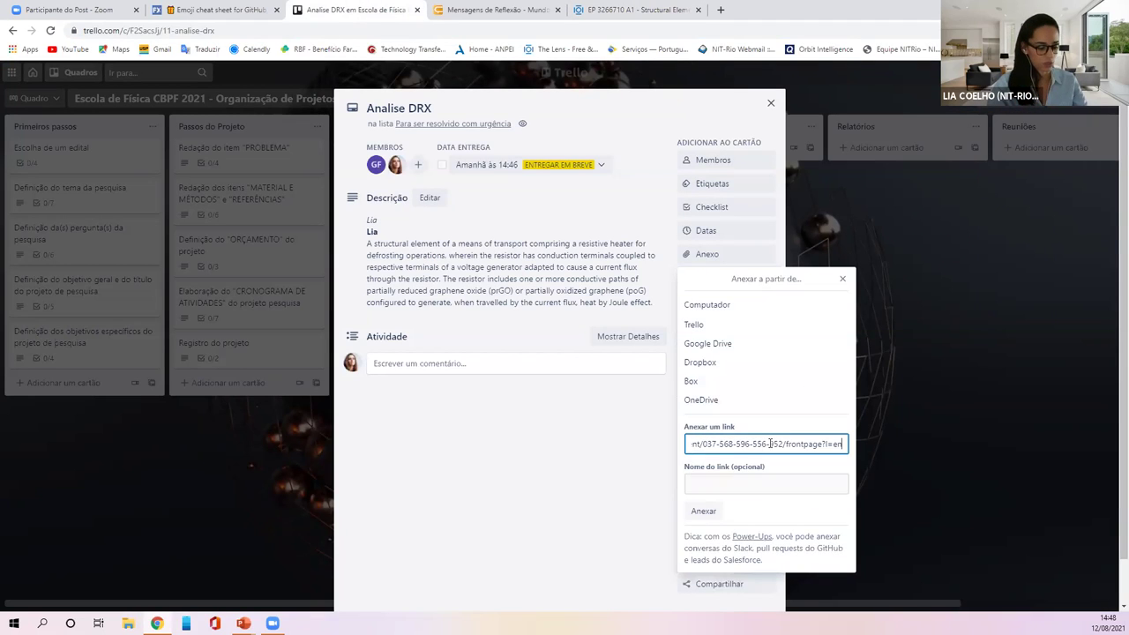
pyautogui.press('Return')
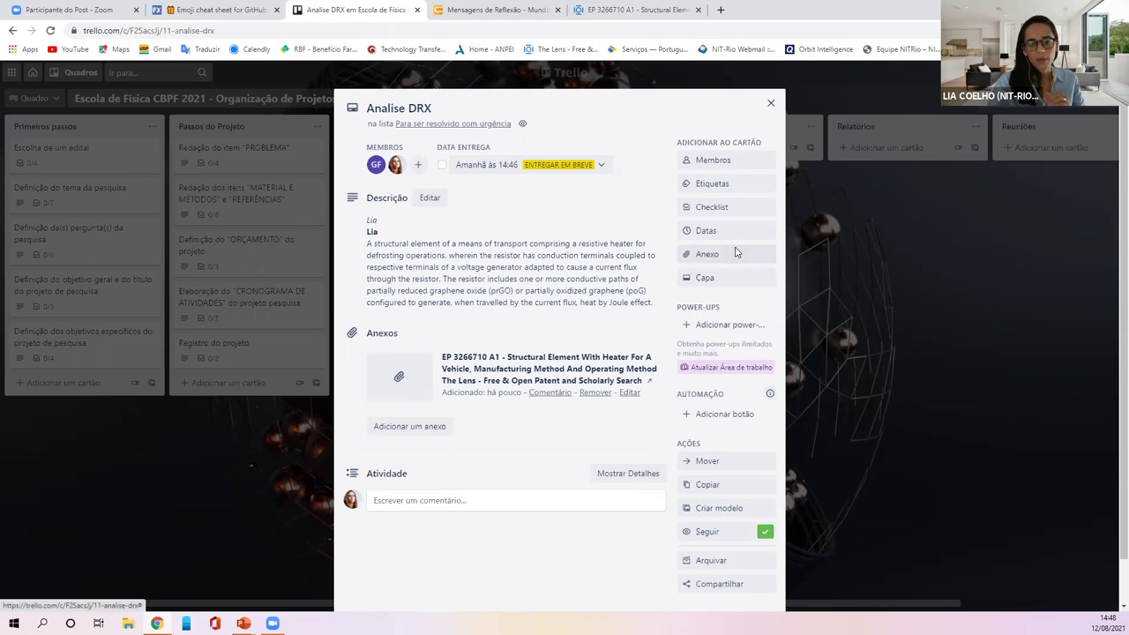
# Step: Add a checklist titled "Tarefa" to the "Analise DRX" card
pyautogui.click(715, 207)
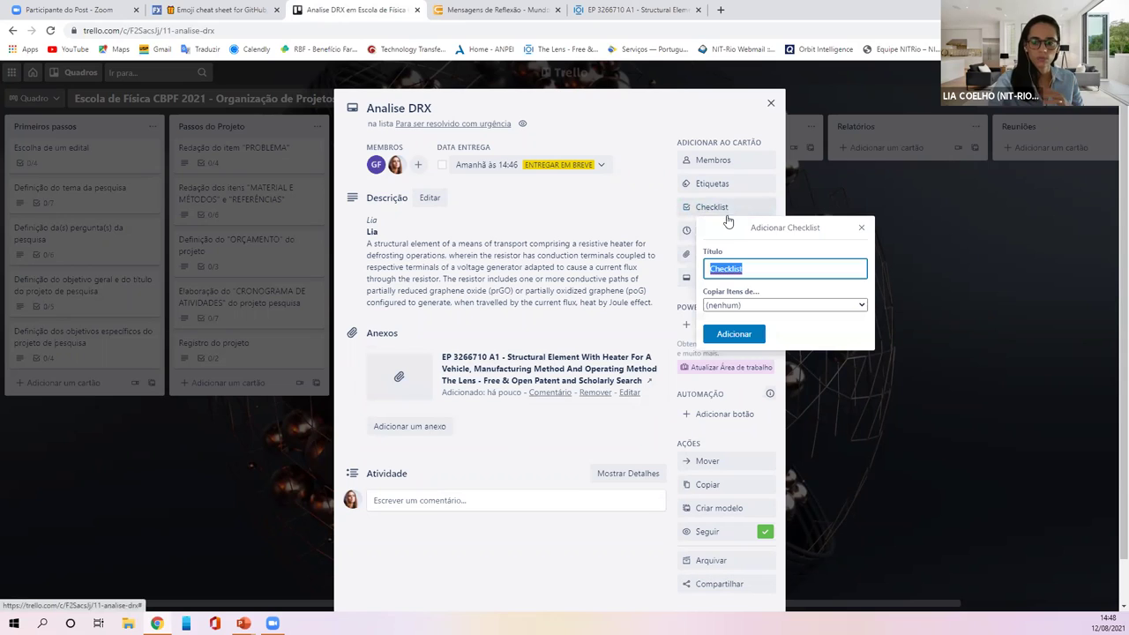
pyautogui.write('Taref')
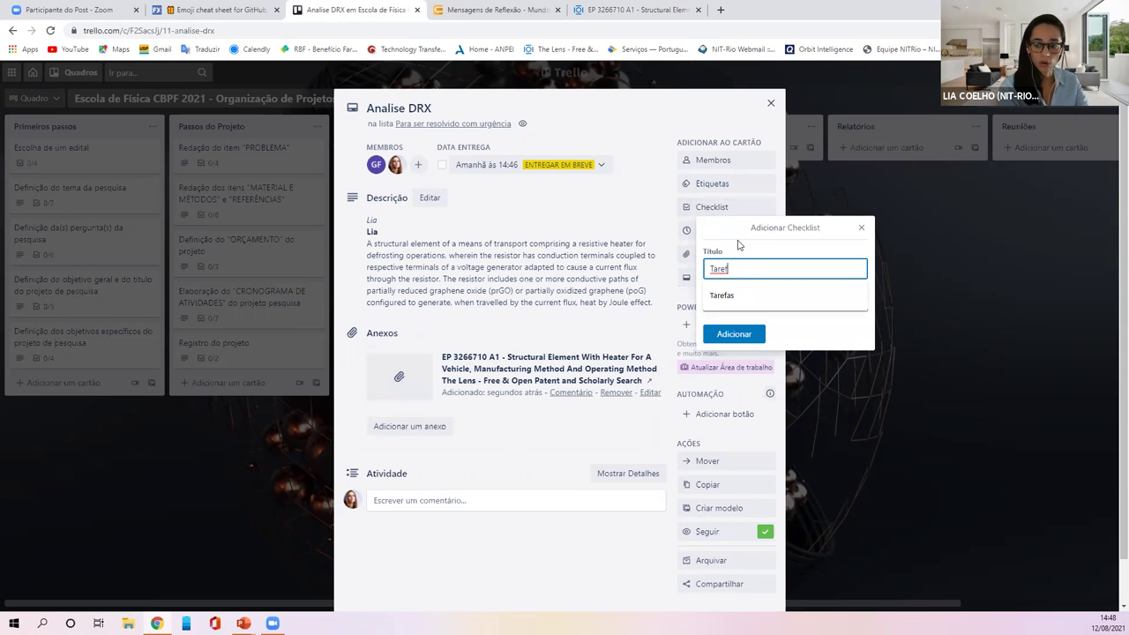
pyautogui.write('a')
pyautogui.press('Return')
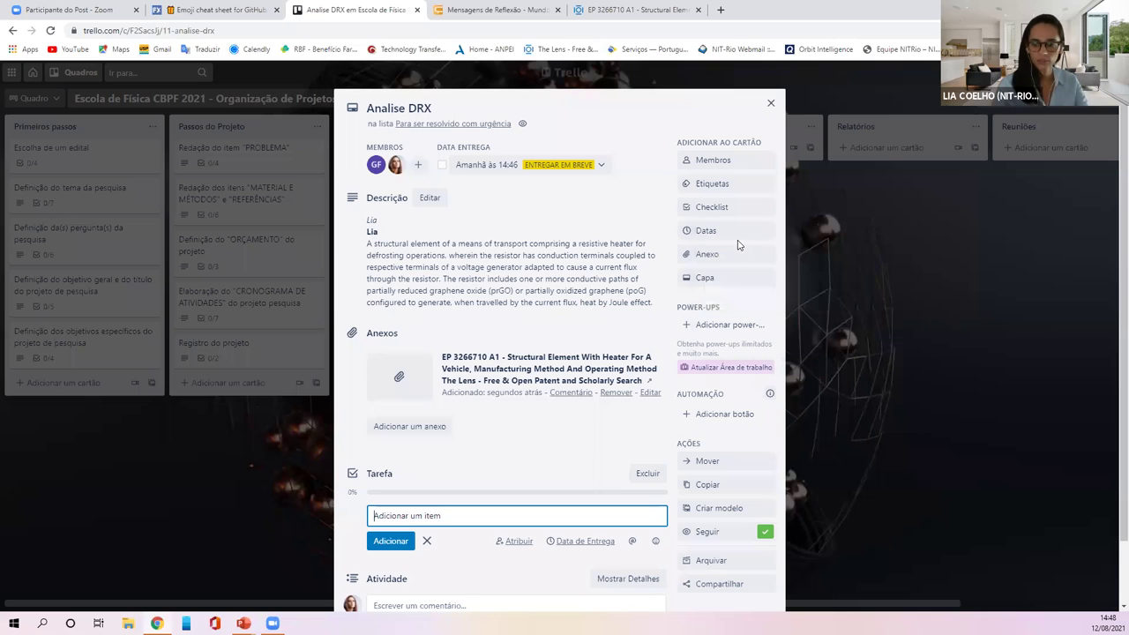
# Step: Add the items "Preparar amostra", "Secar" and "Pastilha" to the "Tarefa" checklist and finish item entry
pyautogui.scroll(-1, 441, 494)
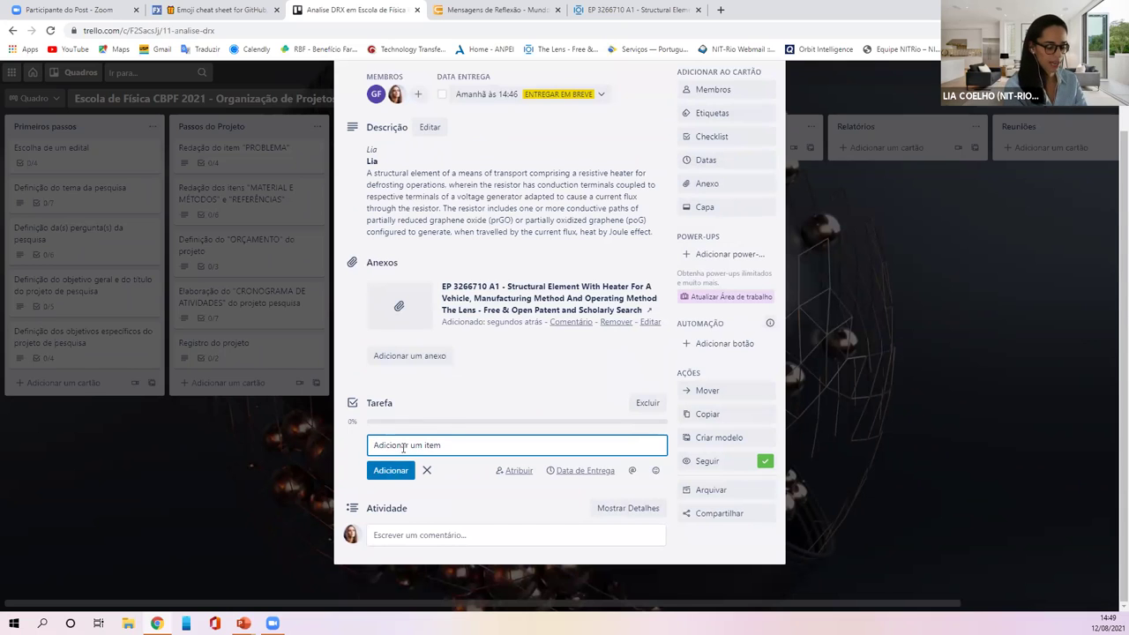
pyautogui.write('Preparar')
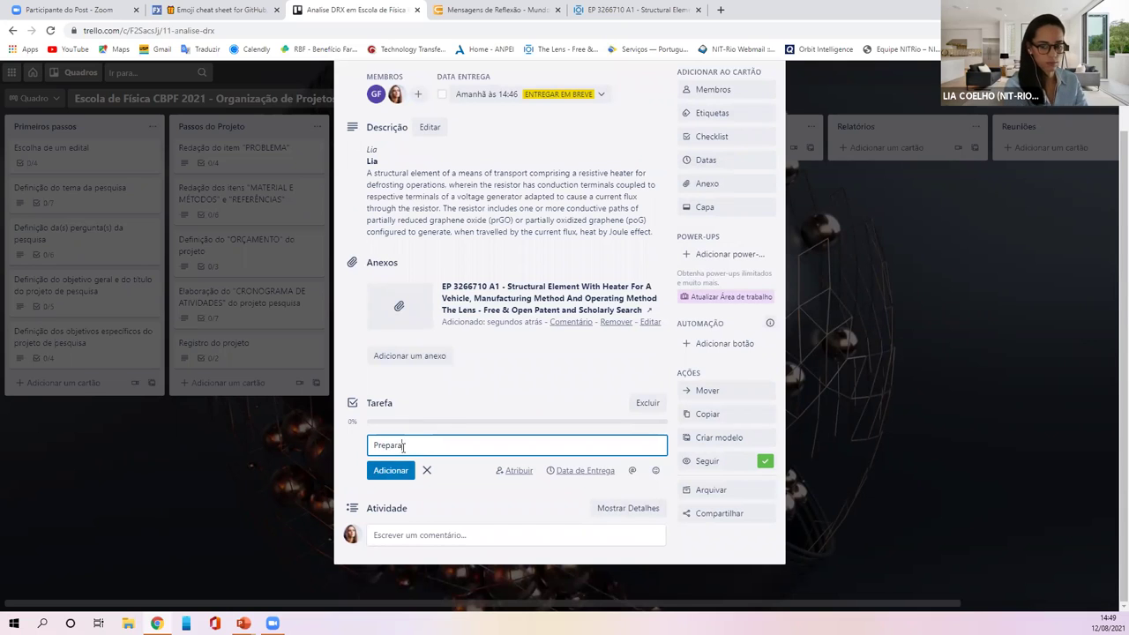
pyautogui.write(' amostra')
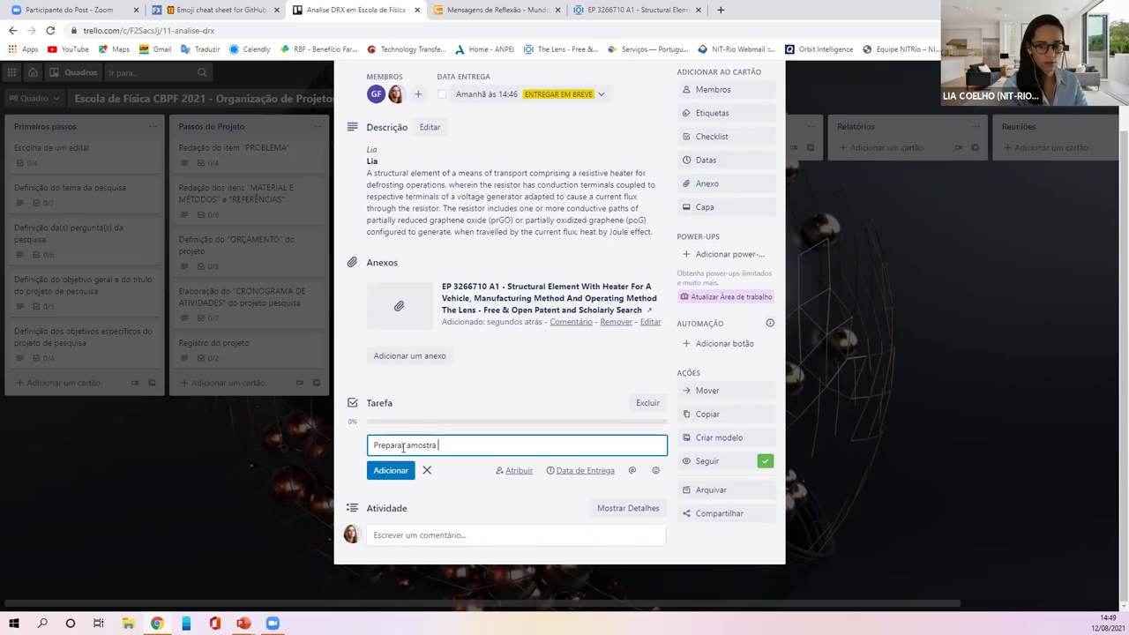
pyautogui.press('Return')
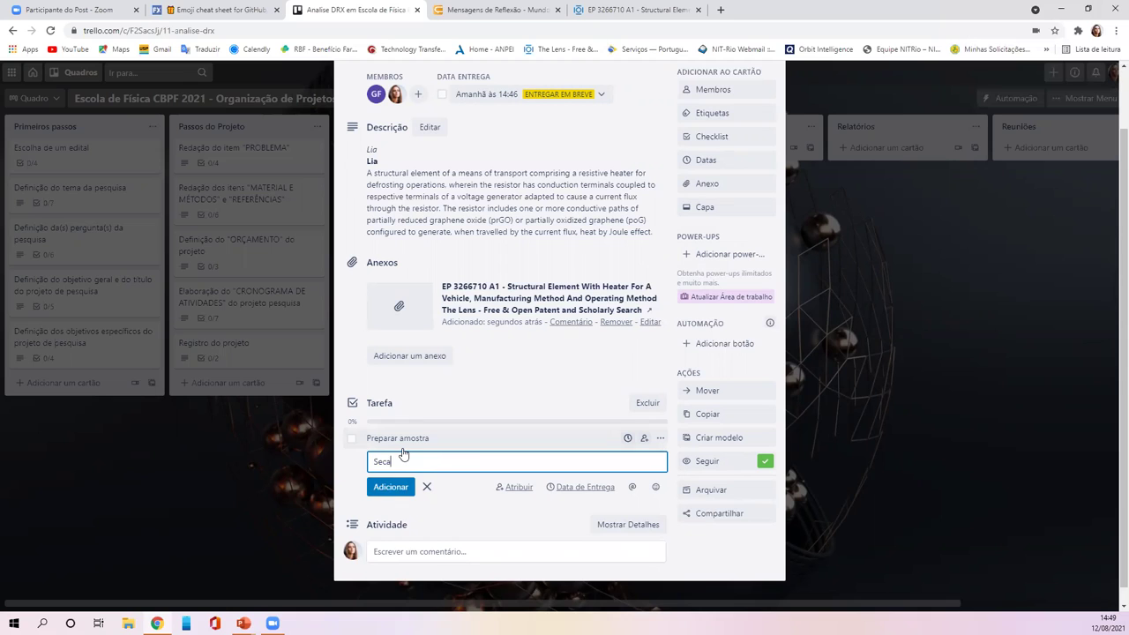
pyautogui.press('Return')
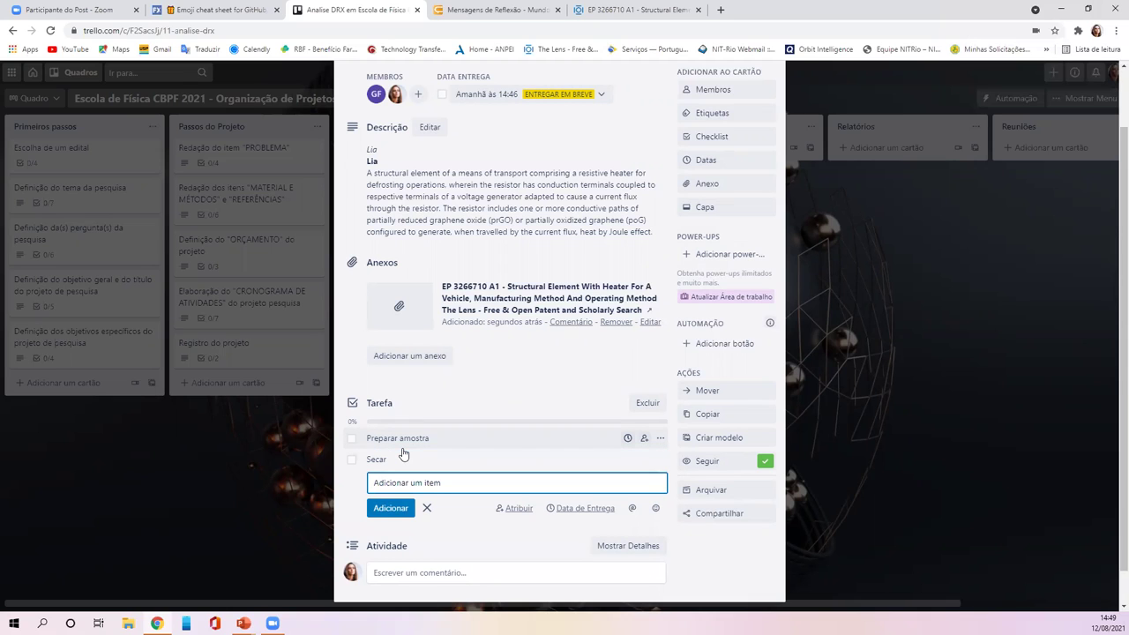
pyautogui.write('Pastilh')
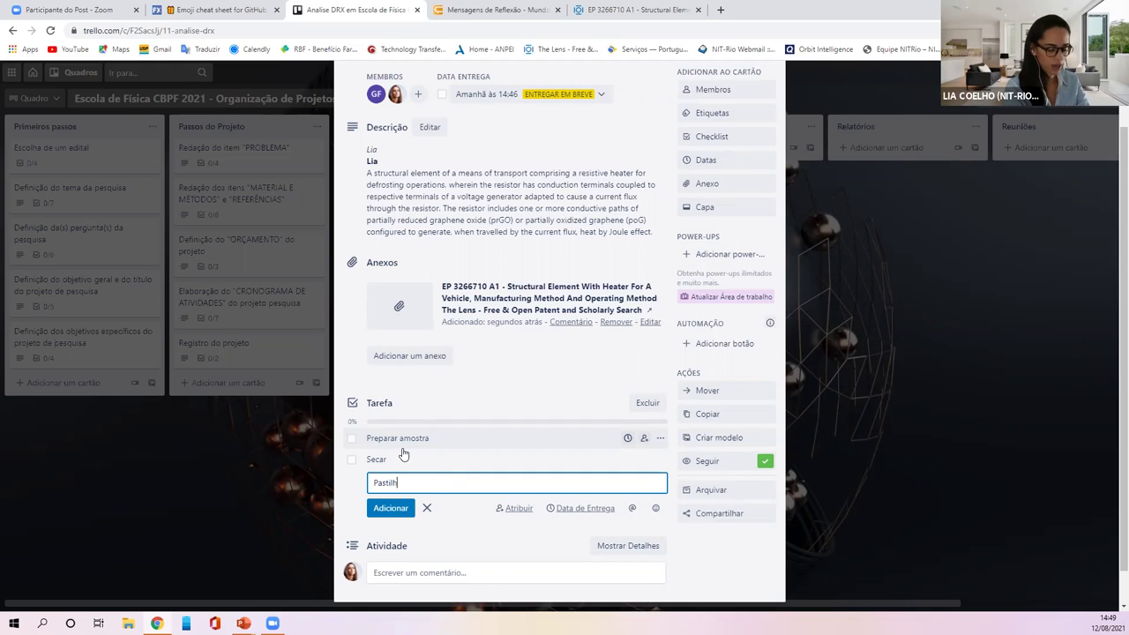
pyautogui.press('Return')
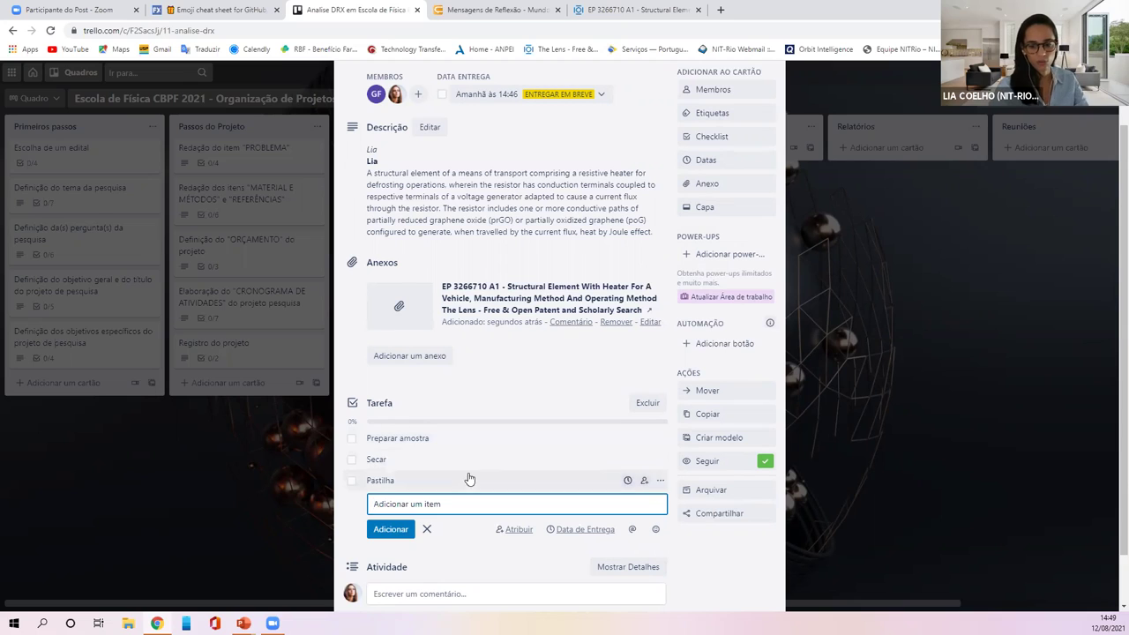
pyautogui.click(534, 558)
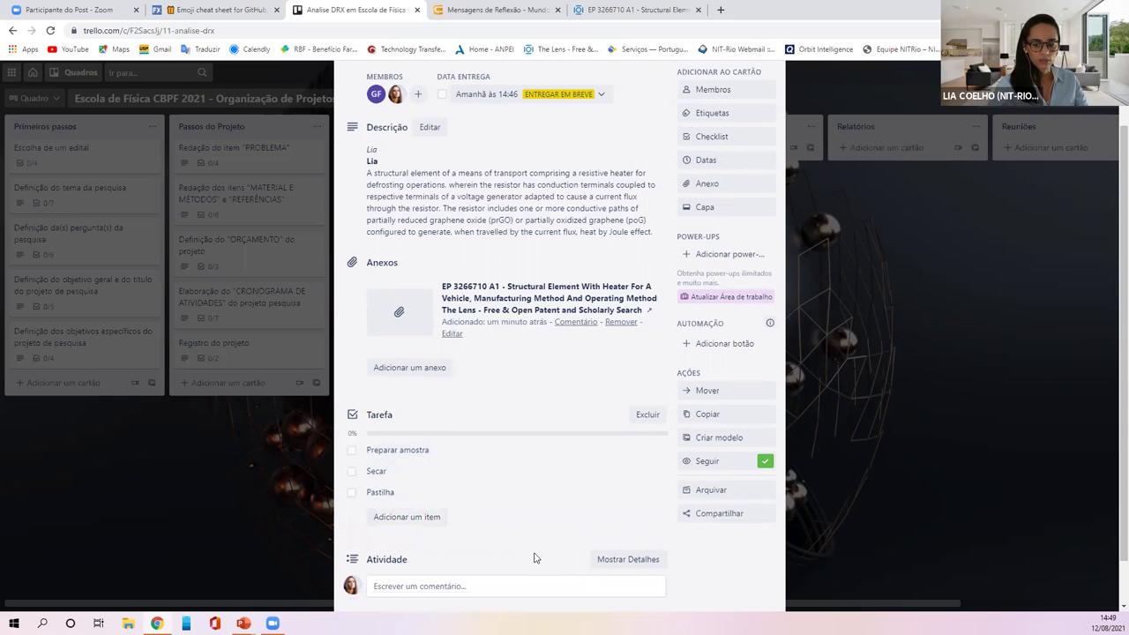
# Step: Check all three "Tarefa" checklist items, uncheck "Pastilha" and "Secar" again, and close the "Analise DRX" card
pyautogui.click(351, 450)
pyautogui.click(351, 471)
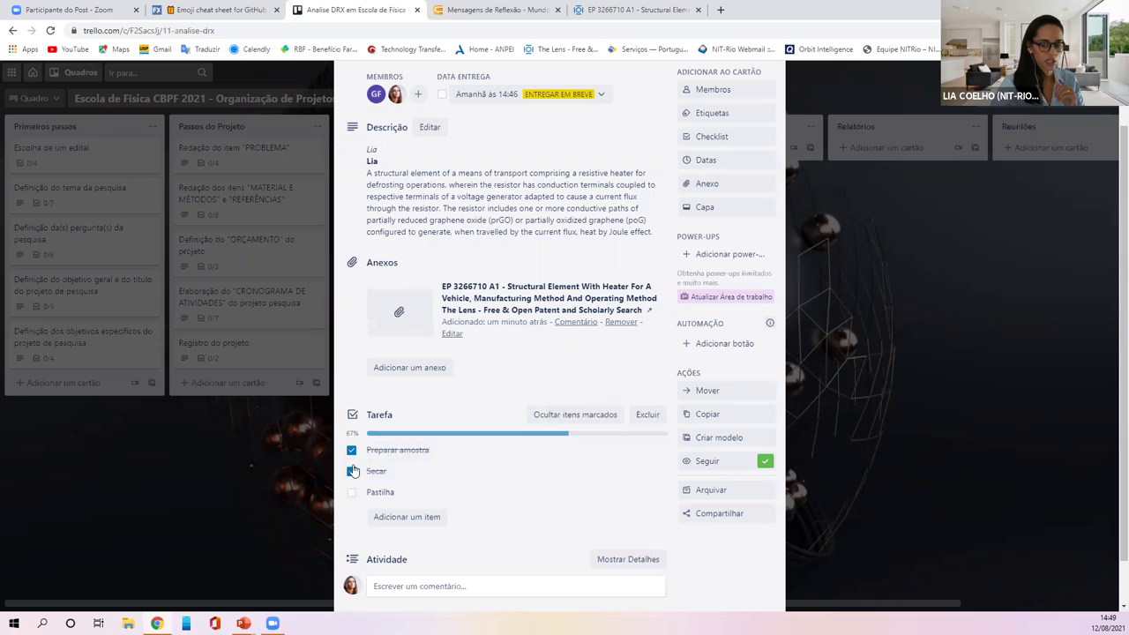
pyautogui.click(351, 497)
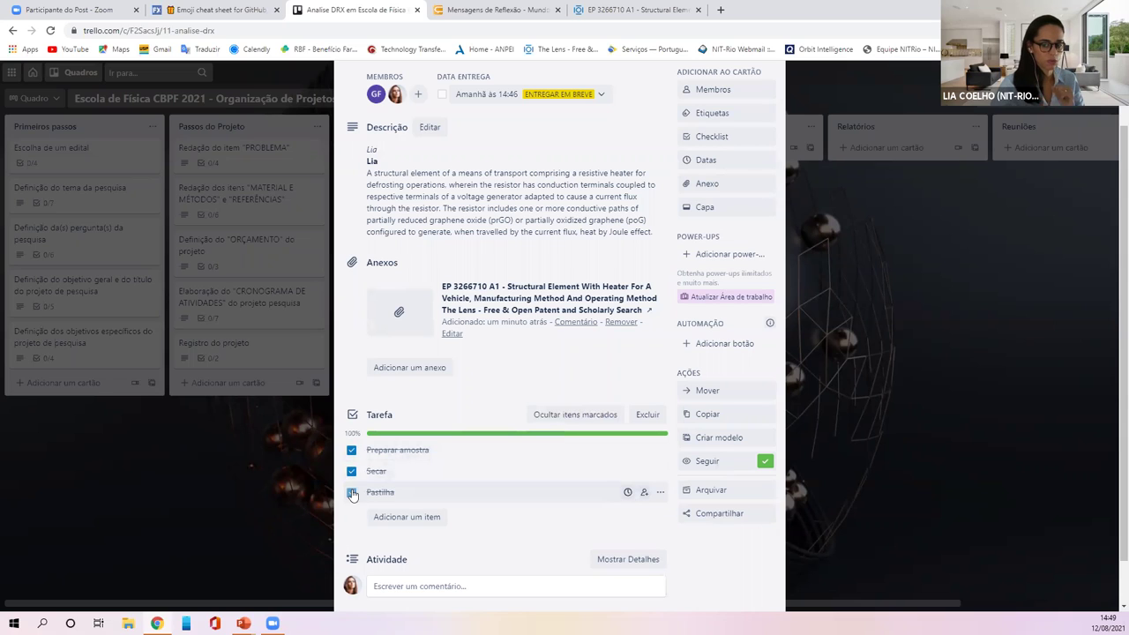
pyautogui.click(352, 491)
pyautogui.click(351, 471)
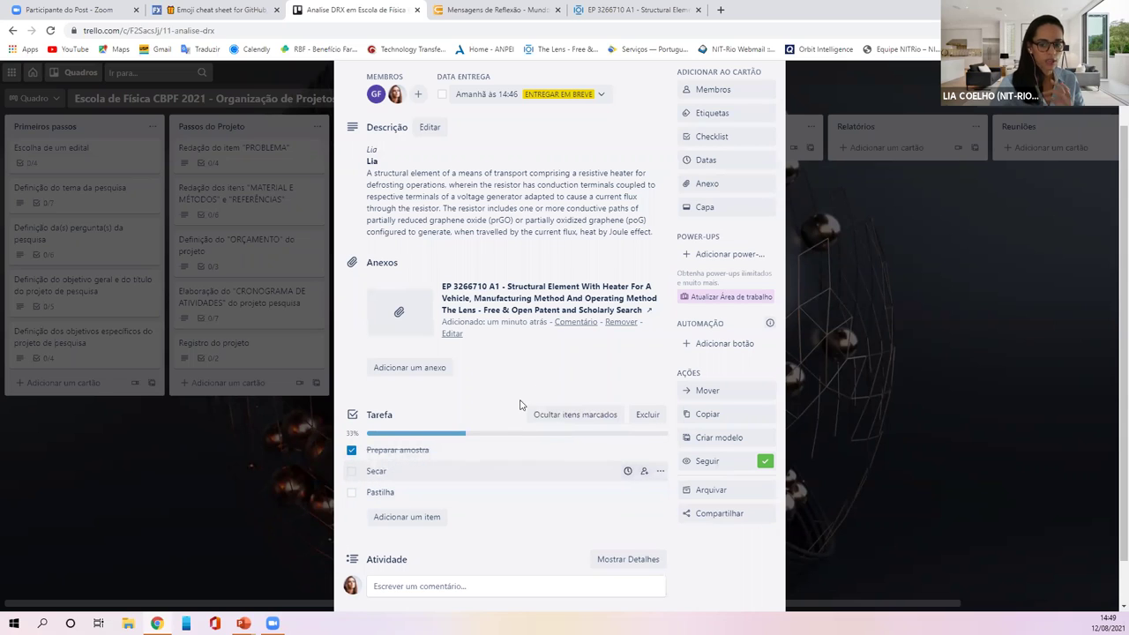
pyautogui.scroll(4, 703, 212)
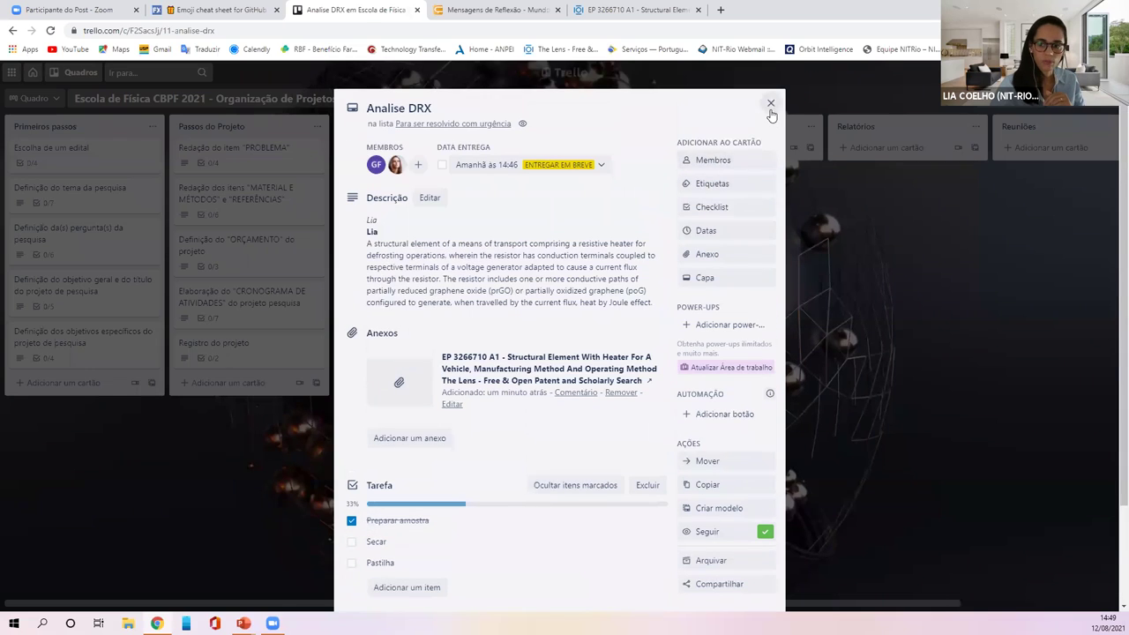
pyautogui.click(773, 108)
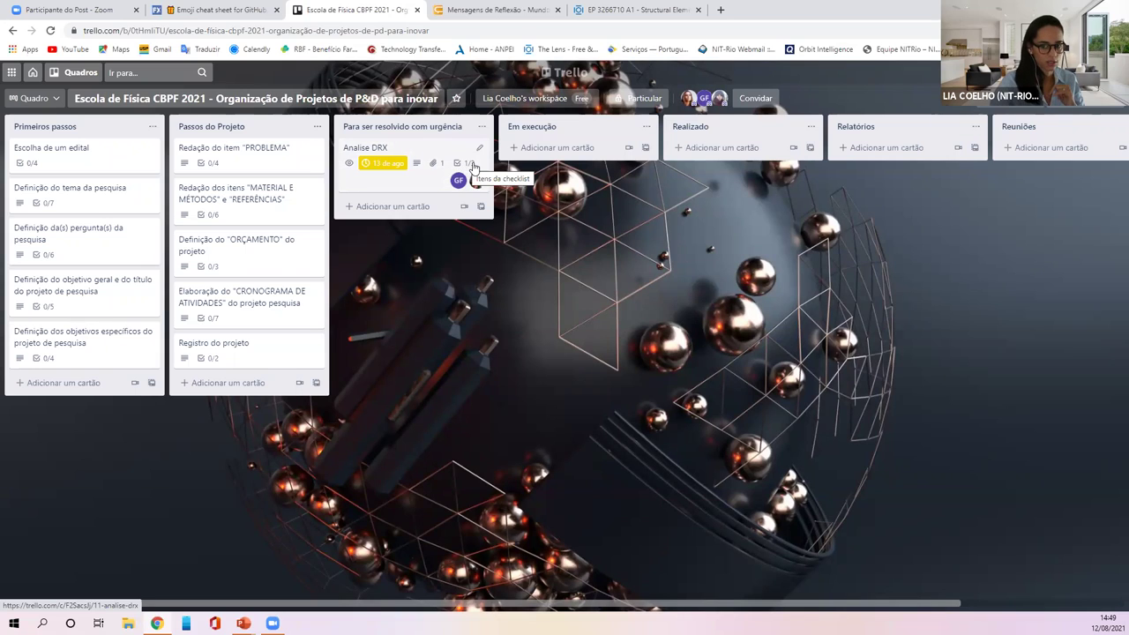
# Step: Reopen the "Analise DRX" card and set the suggested Unsplash photo of brown rocky mountains as its cover
pyautogui.click(401, 184)
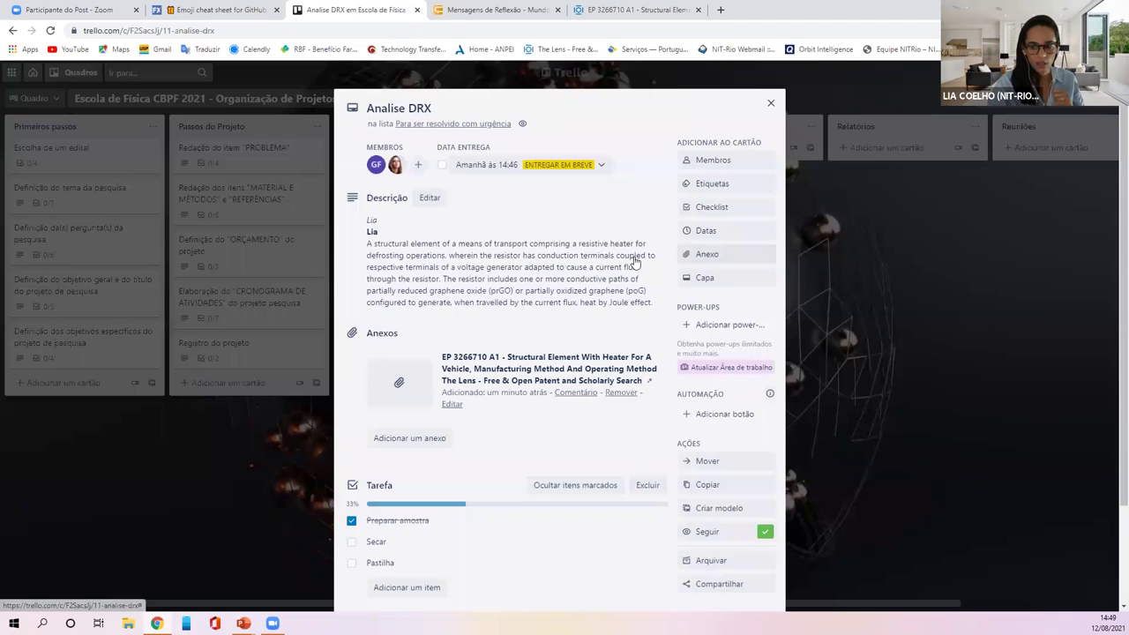
pyautogui.scroll(-2, 671, 251)
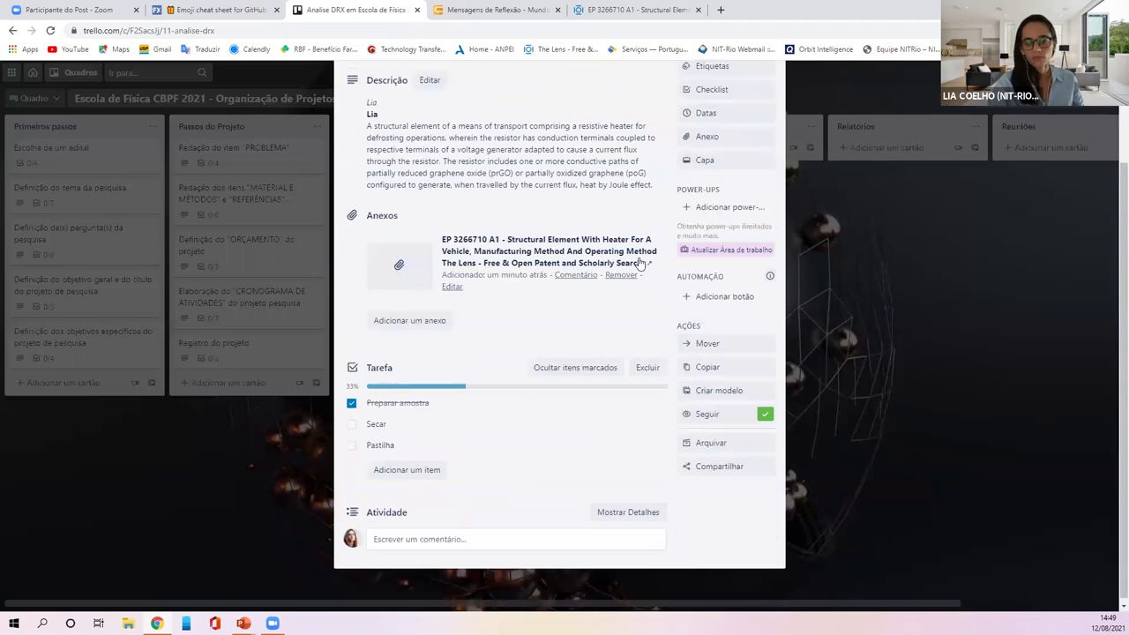
pyautogui.click(728, 164)
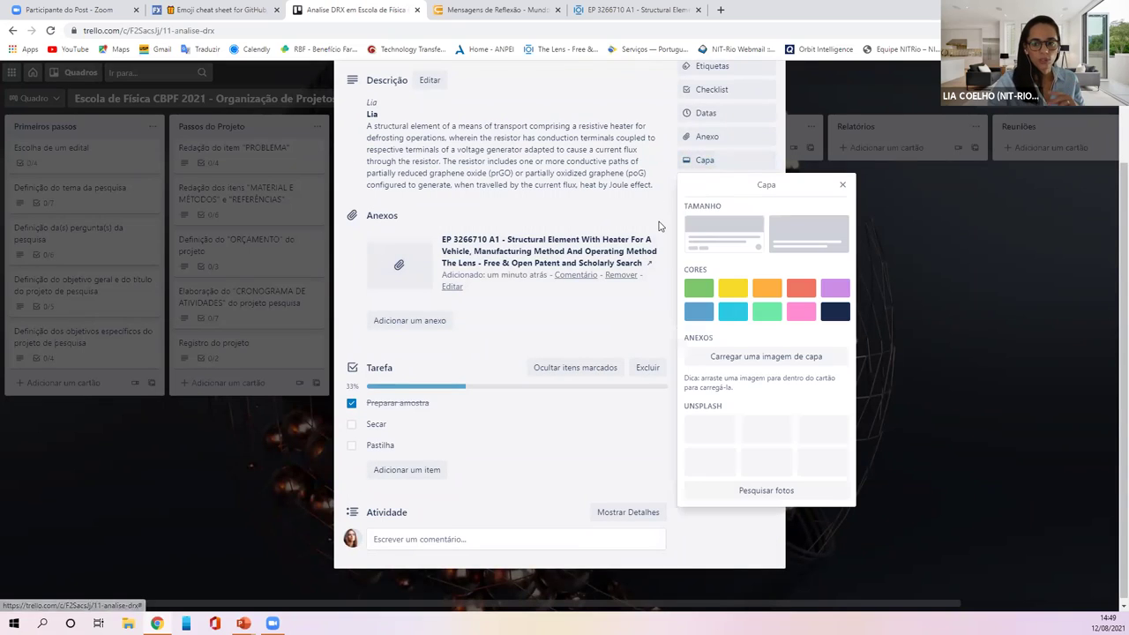
pyautogui.click(662, 227)
pyautogui.click(721, 162)
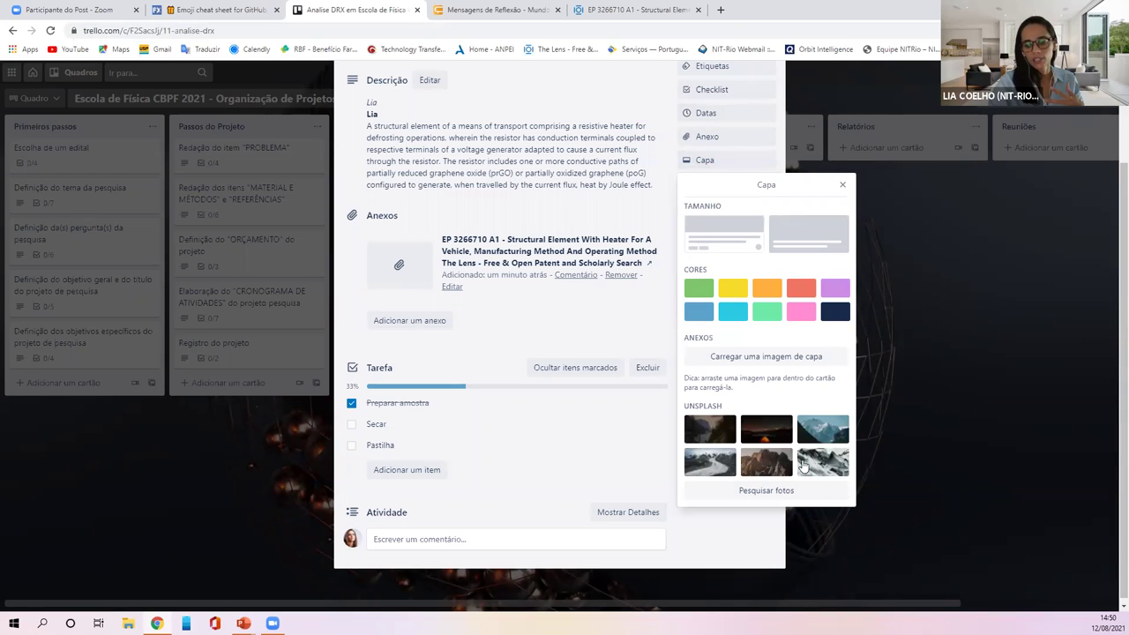
pyautogui.click(761, 463)
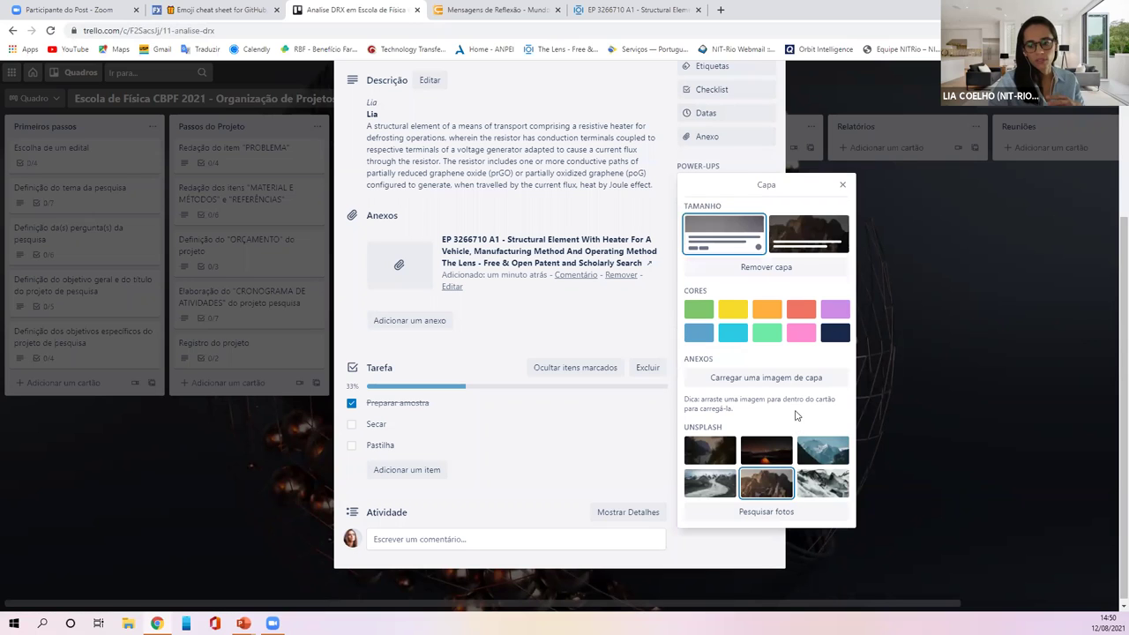
pyautogui.click(805, 491)
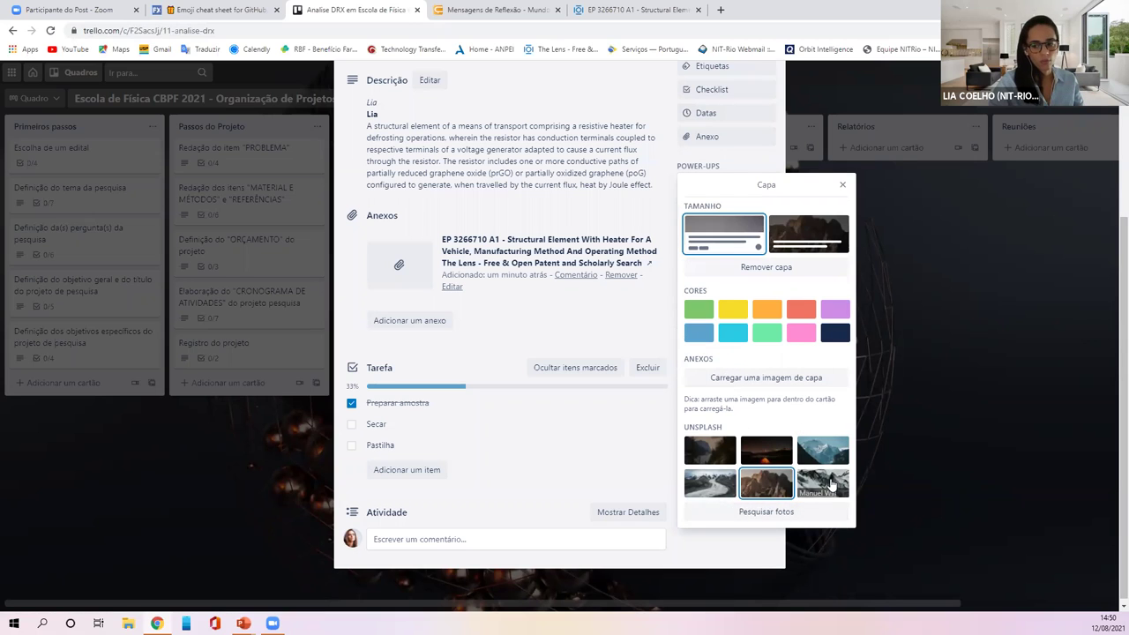
# Step: Try a photo from the suggested "Produtividade (Productivity)" search as the card's cover, then close the cover settings
pyautogui.click(784, 508)
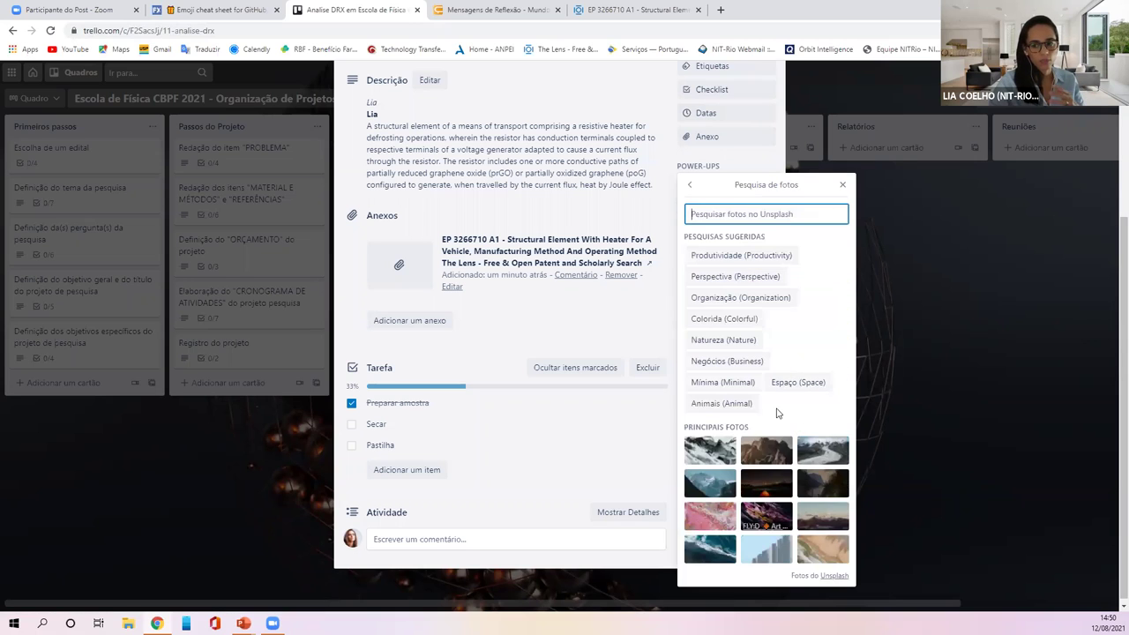
pyautogui.click(729, 260)
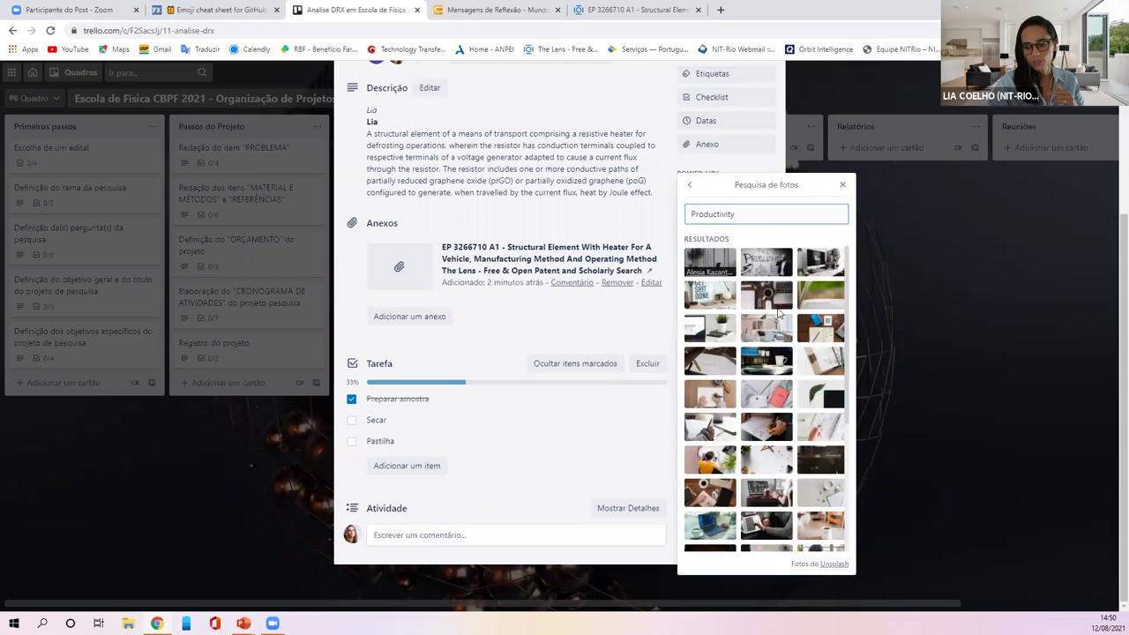
pyautogui.click(787, 316)
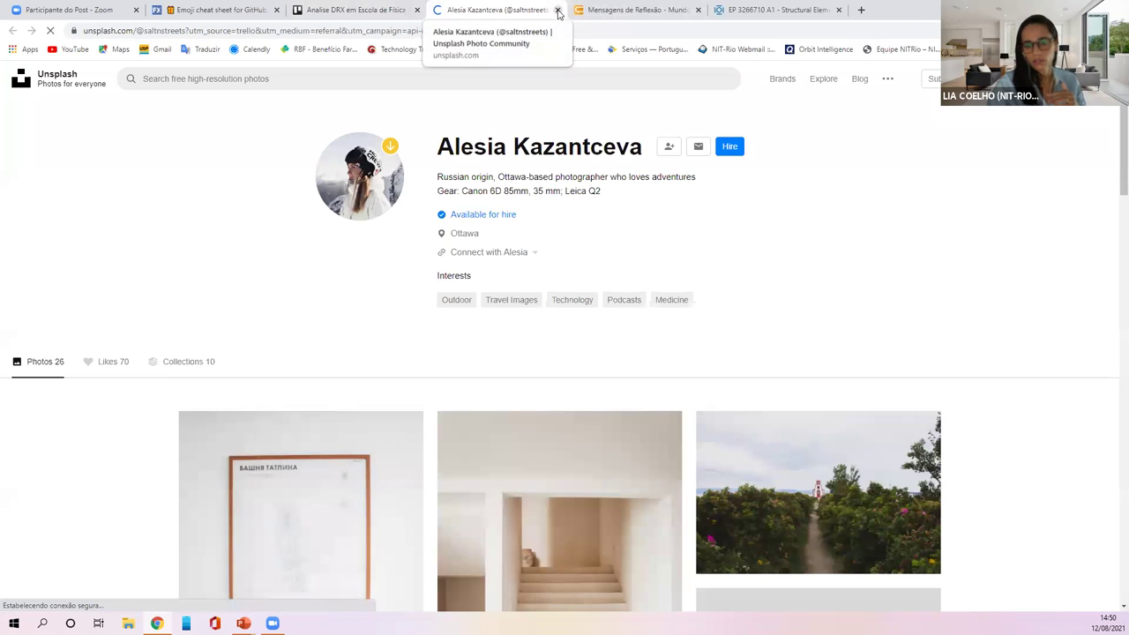
pyautogui.click(557, 11)
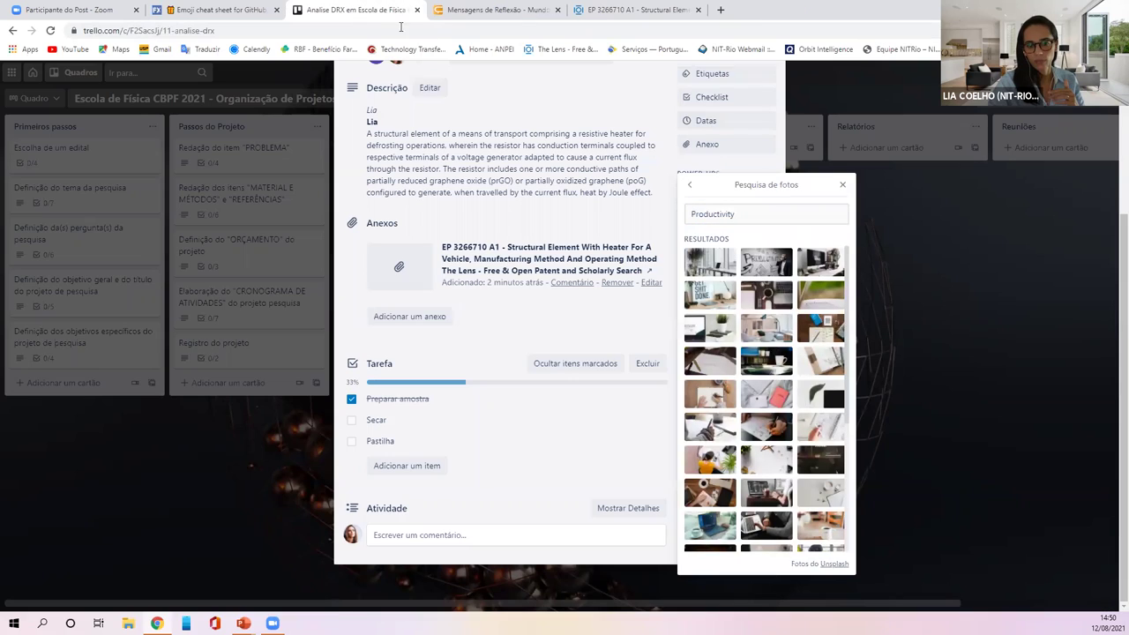
pyautogui.click(769, 289)
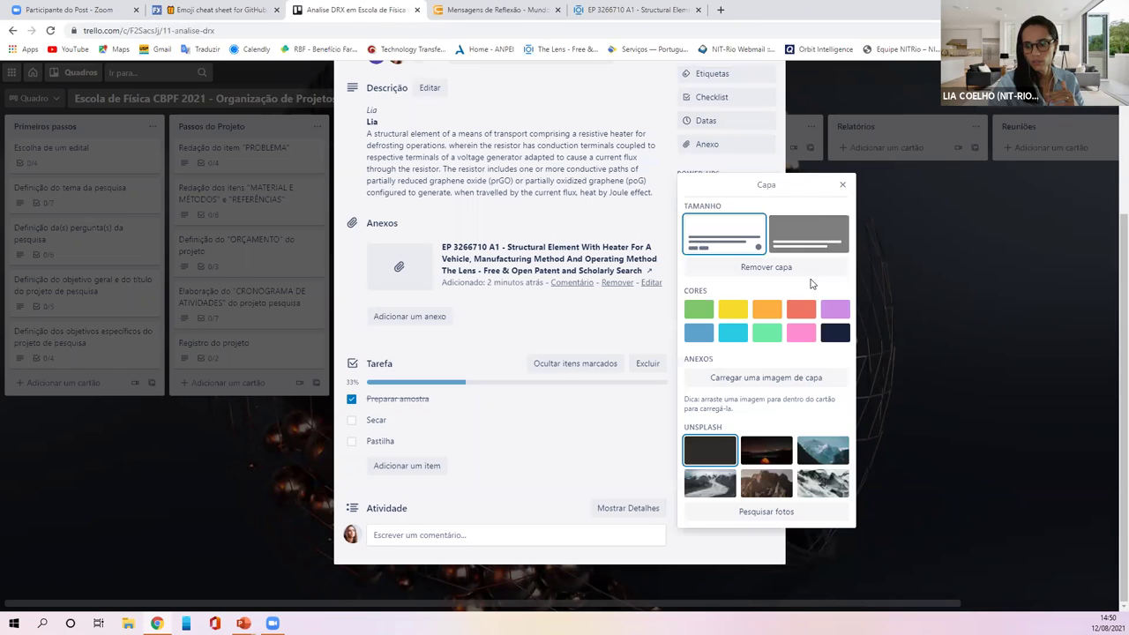
pyautogui.click(715, 485)
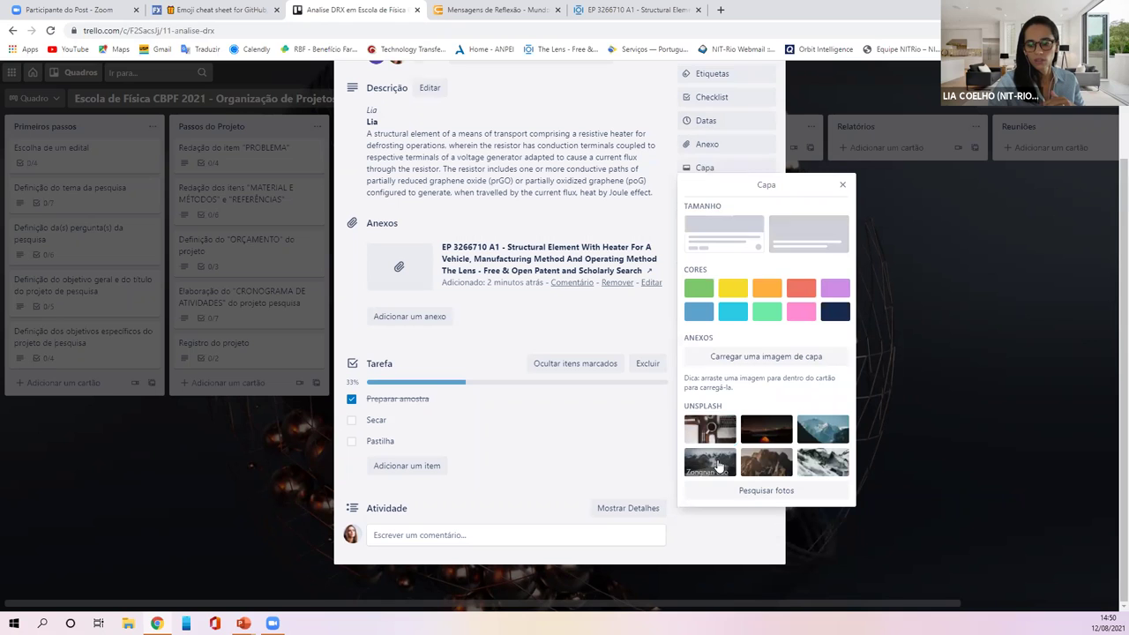
pyautogui.click(843, 186)
pyautogui.scroll(2, 711, 291)
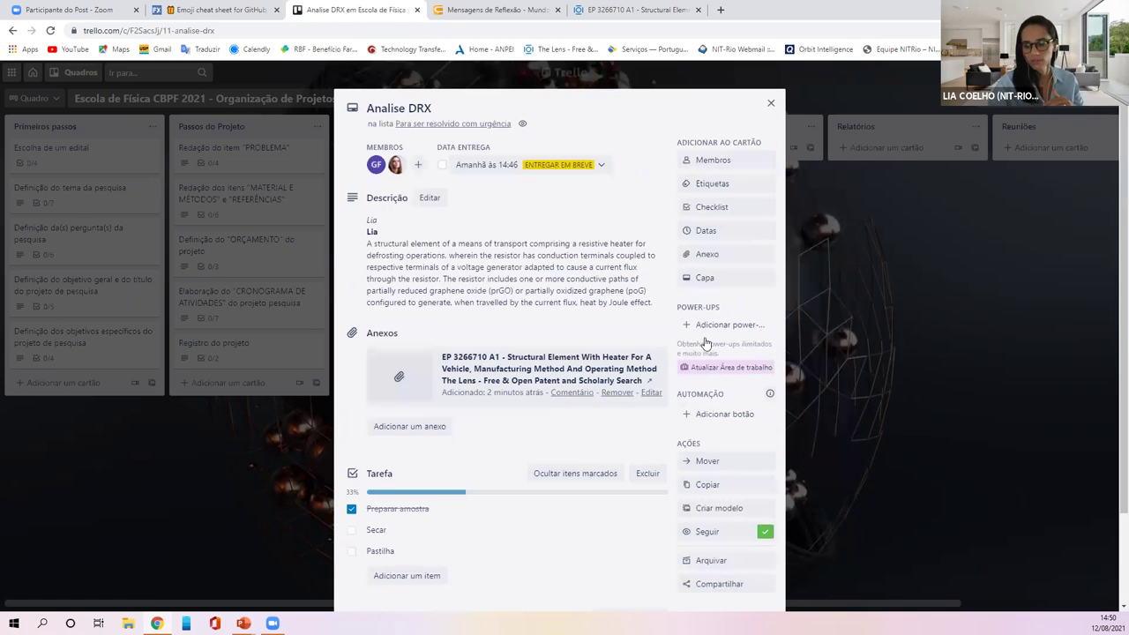
# Step: Set the Unsplash photo of a glowing tent at night as the "Analise DRX" cover and return to the board
pyautogui.click(710, 281)
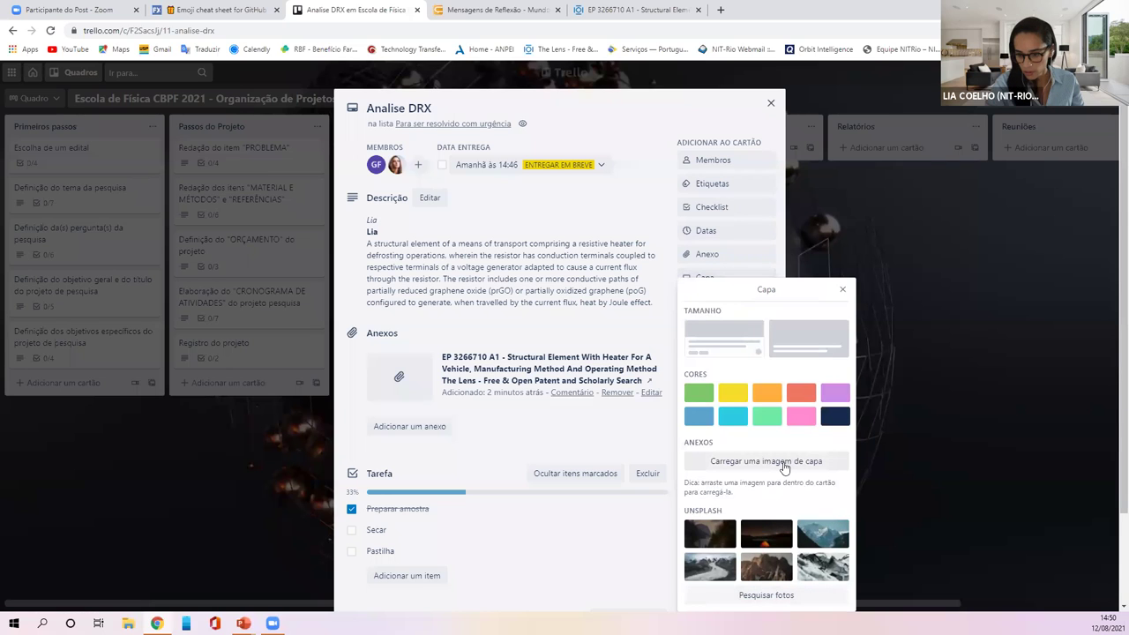
pyautogui.click(701, 393)
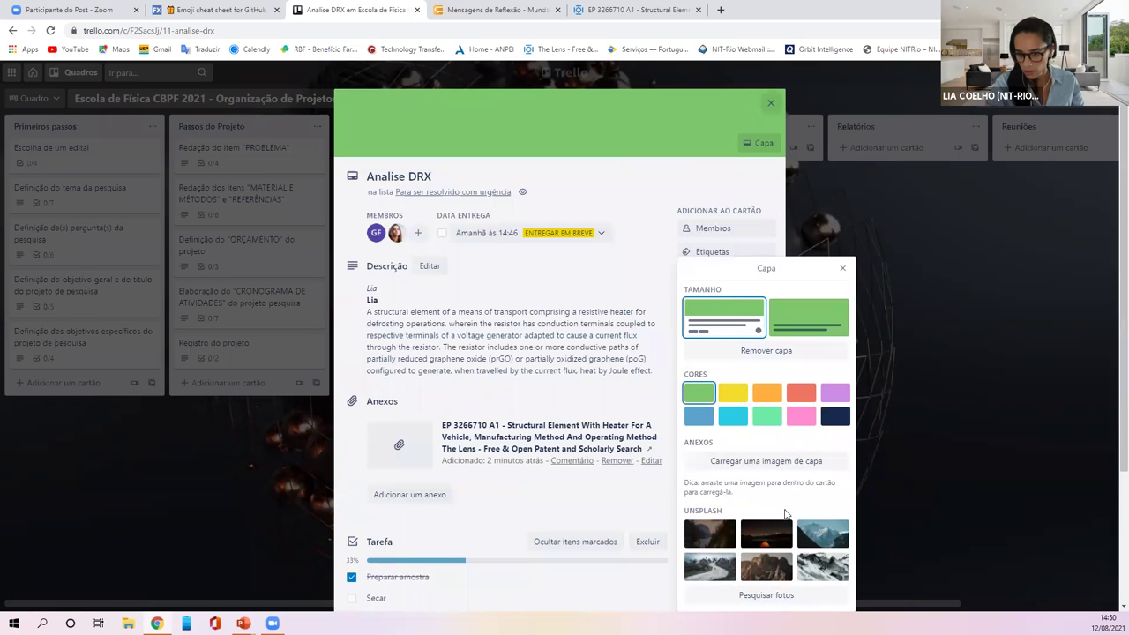
pyautogui.click(765, 533)
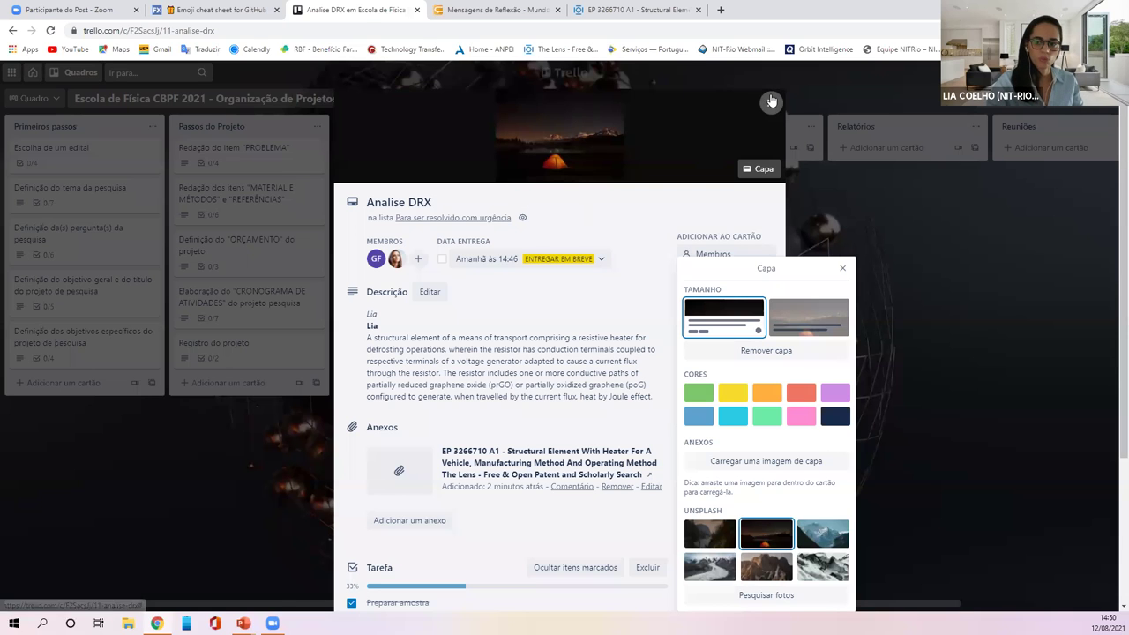
pyautogui.click(771, 102)
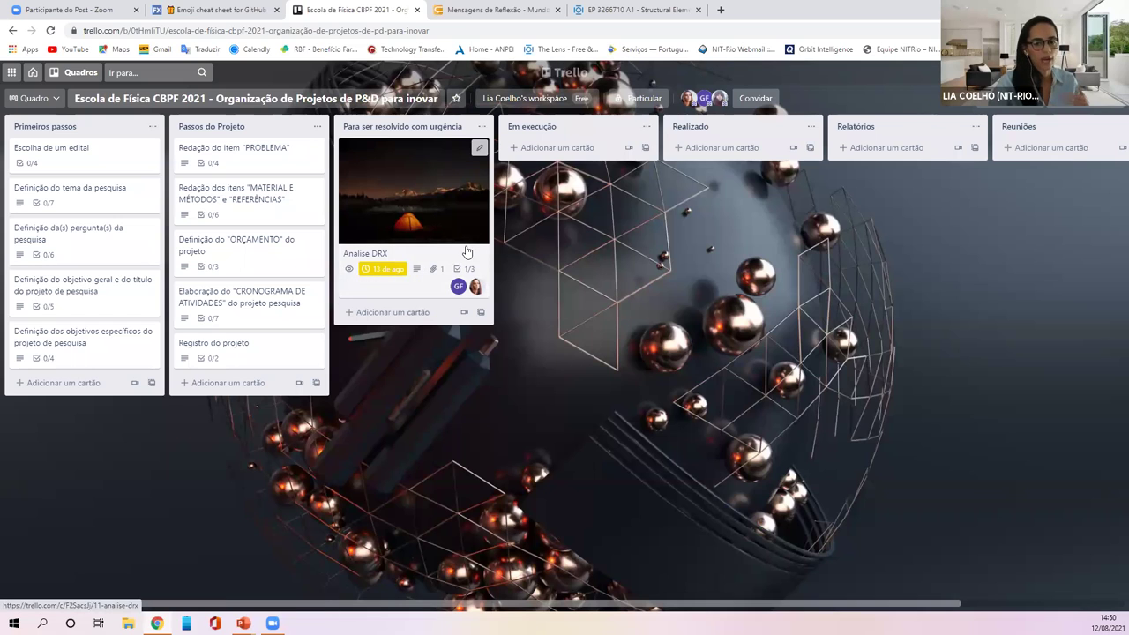
# Step: Reopen the "Analise DRX" card and start an activity comment that mentions the other member assigned to the card
pyautogui.click(428, 294)
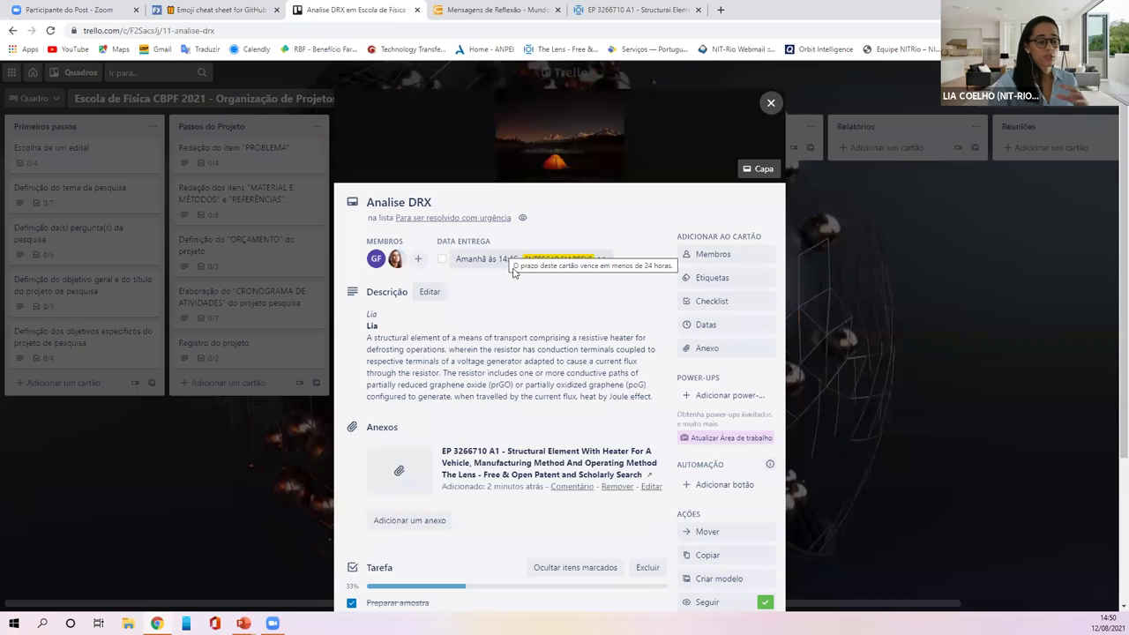
pyautogui.scroll(-3, 561, 369)
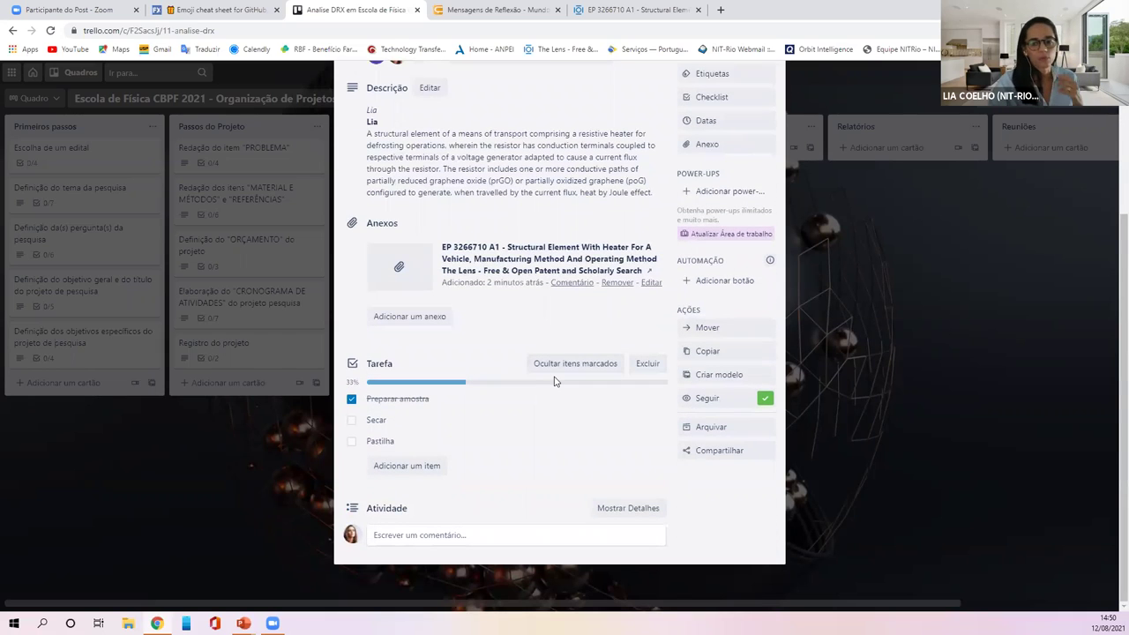
pyautogui.scroll(1, 555, 381)
pyautogui.scroll(-1, 562, 394)
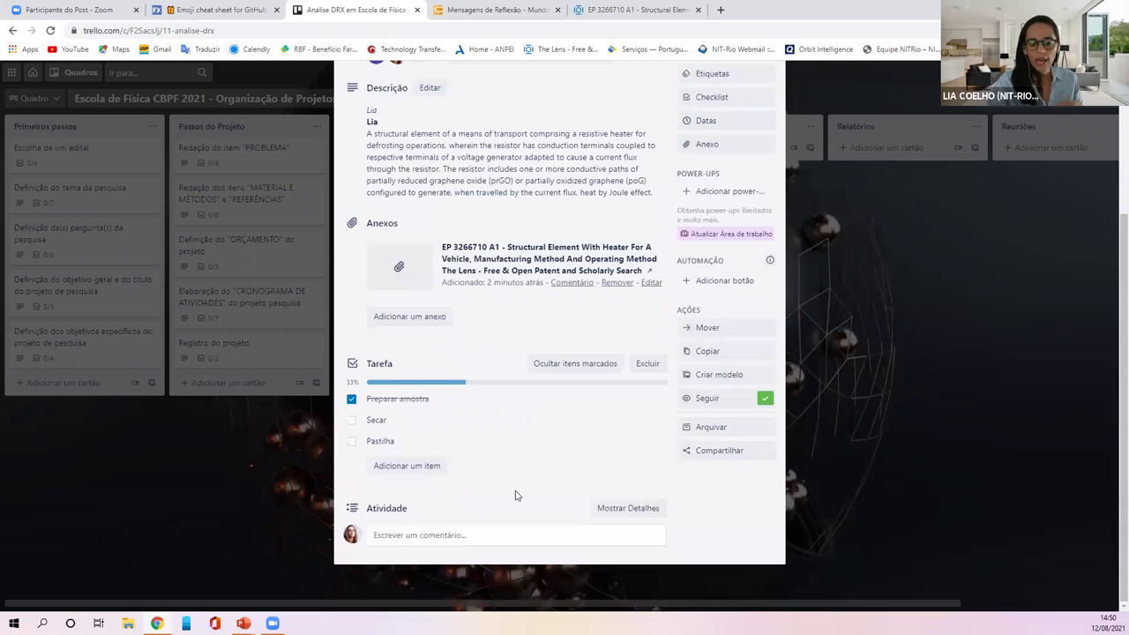
pyautogui.press('Tab')
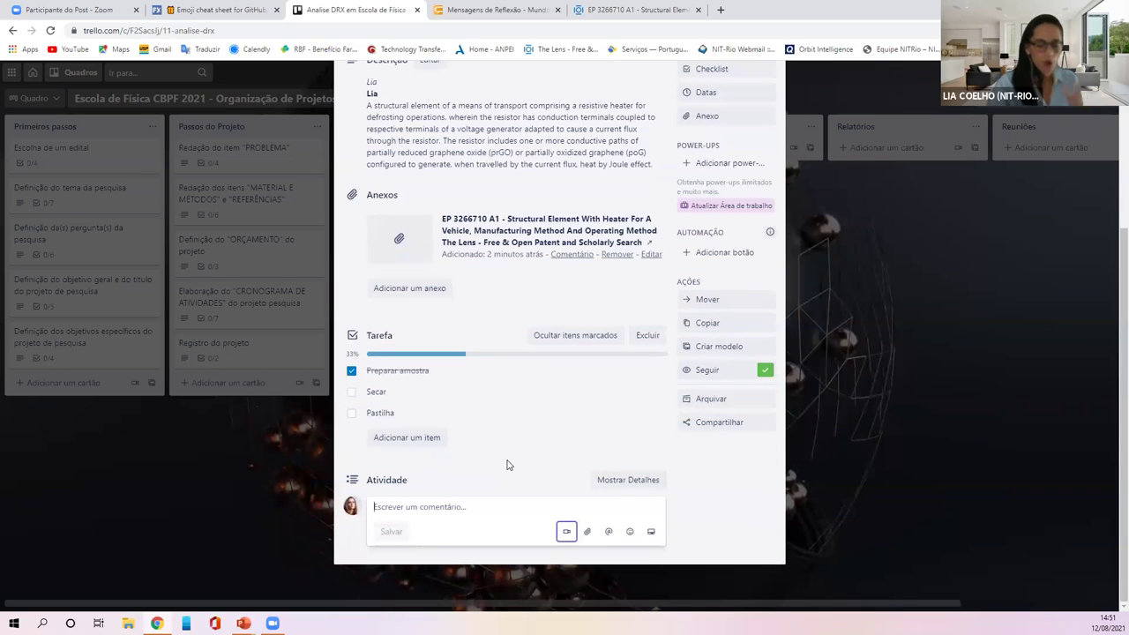
pyautogui.write('G')
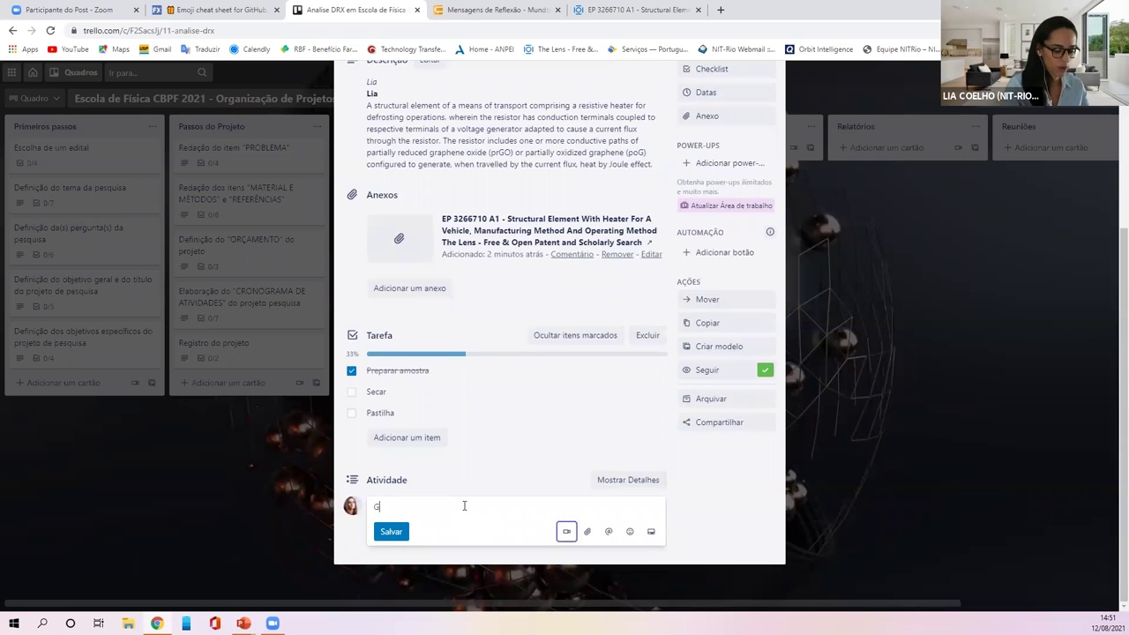
pyautogui.press('BackSpace')
pyautogui.write('Re')
pyautogui.press('BackSpace')
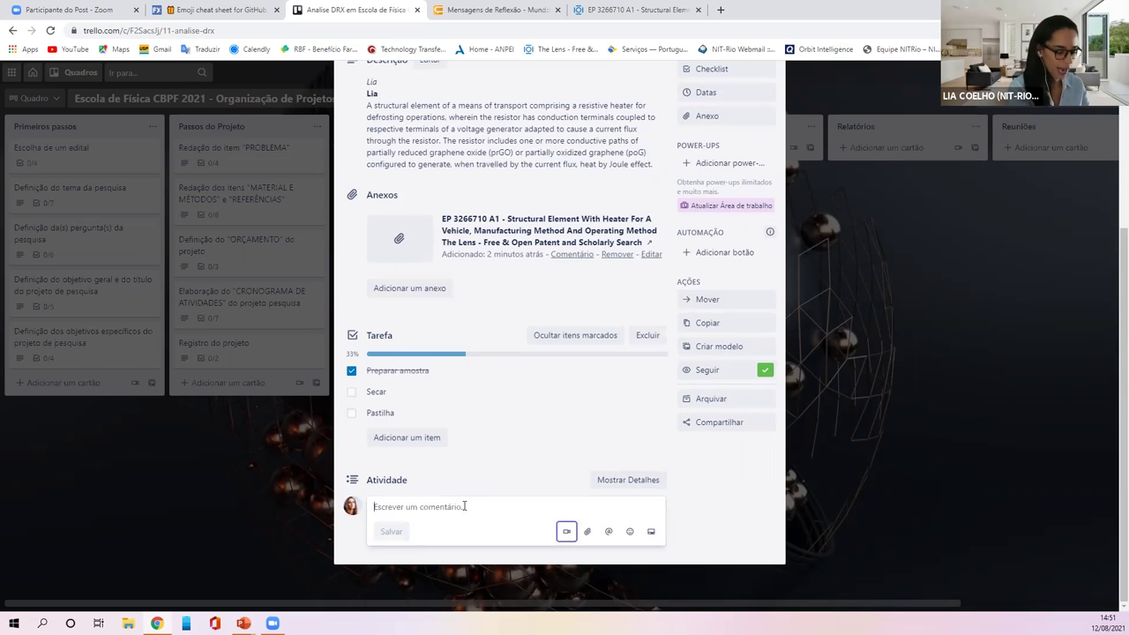
pyautogui.write('@')
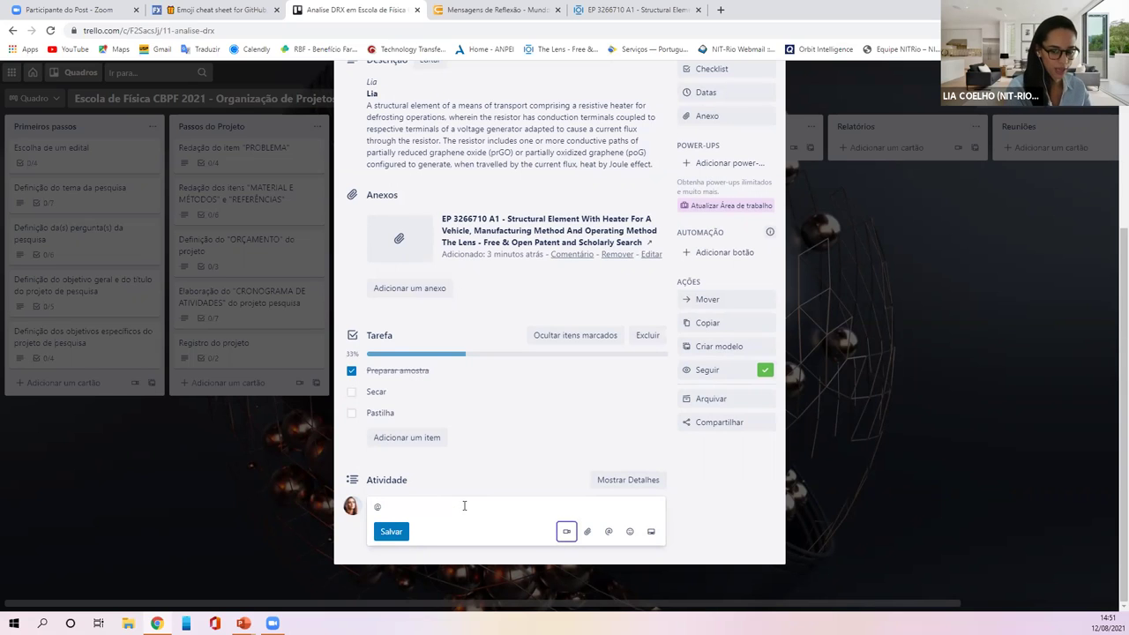
pyautogui.write('ga')
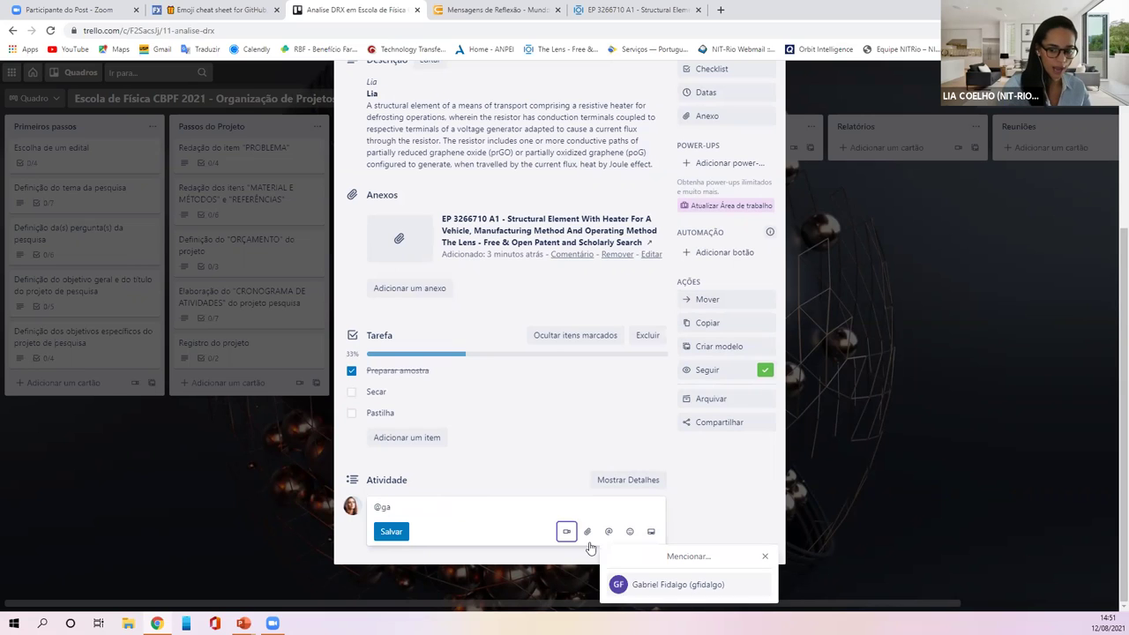
pyautogui.click(681, 582)
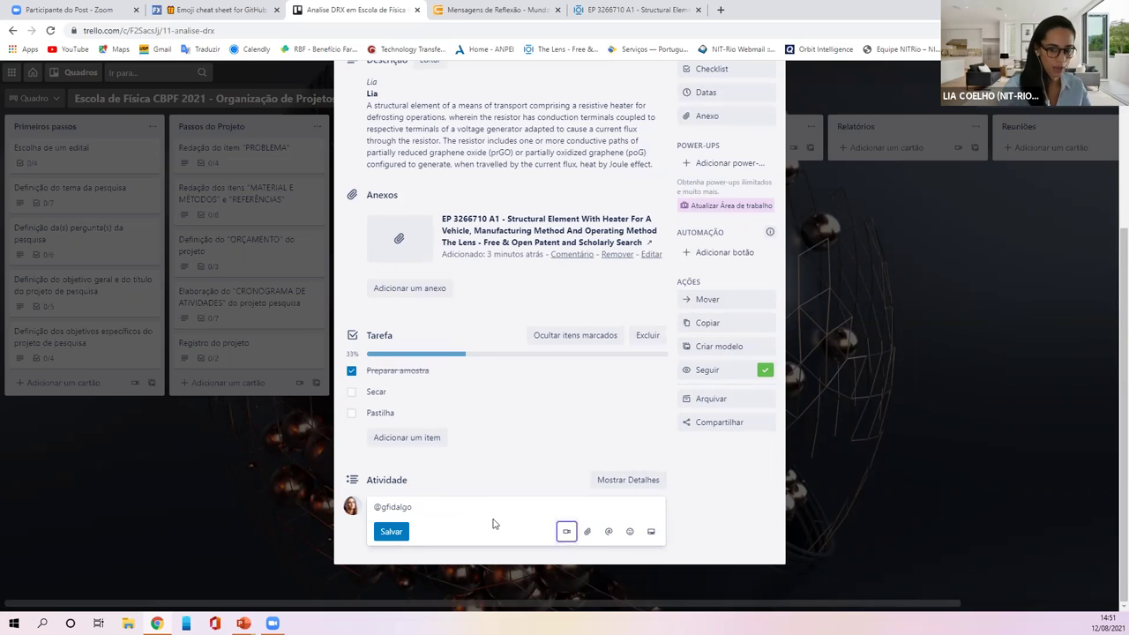
# Step: Add the text "Oi.. não ..." after the member mention in the comment draft
pyautogui.write('Oia')
pyautogui.press('BackSpace')
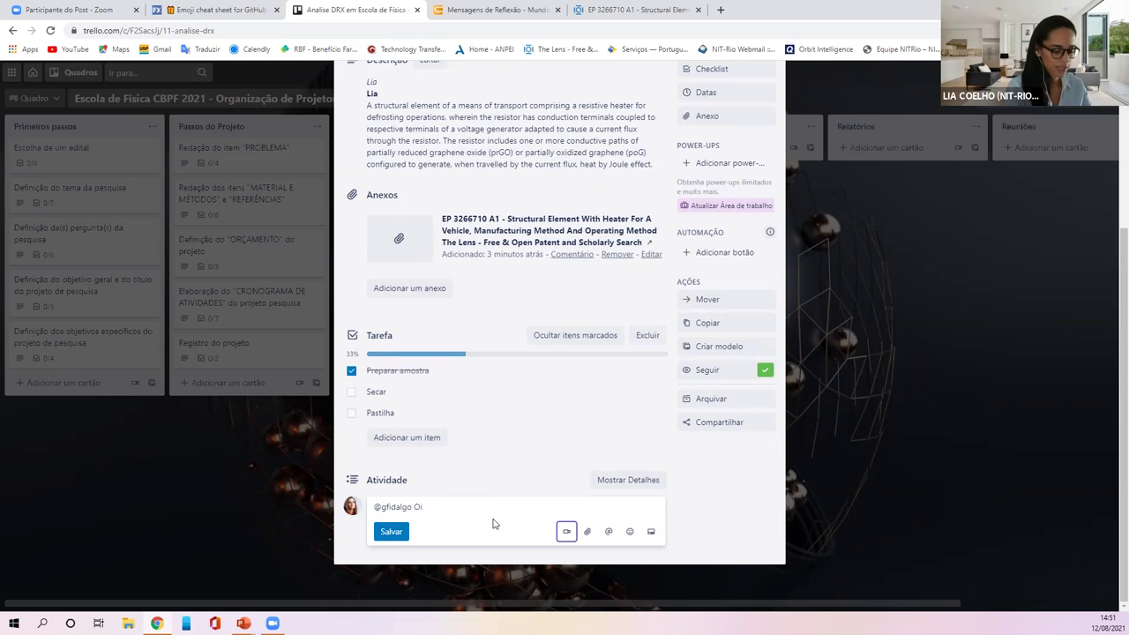
pyautogui.write(', nã')
pyautogui.write('o')
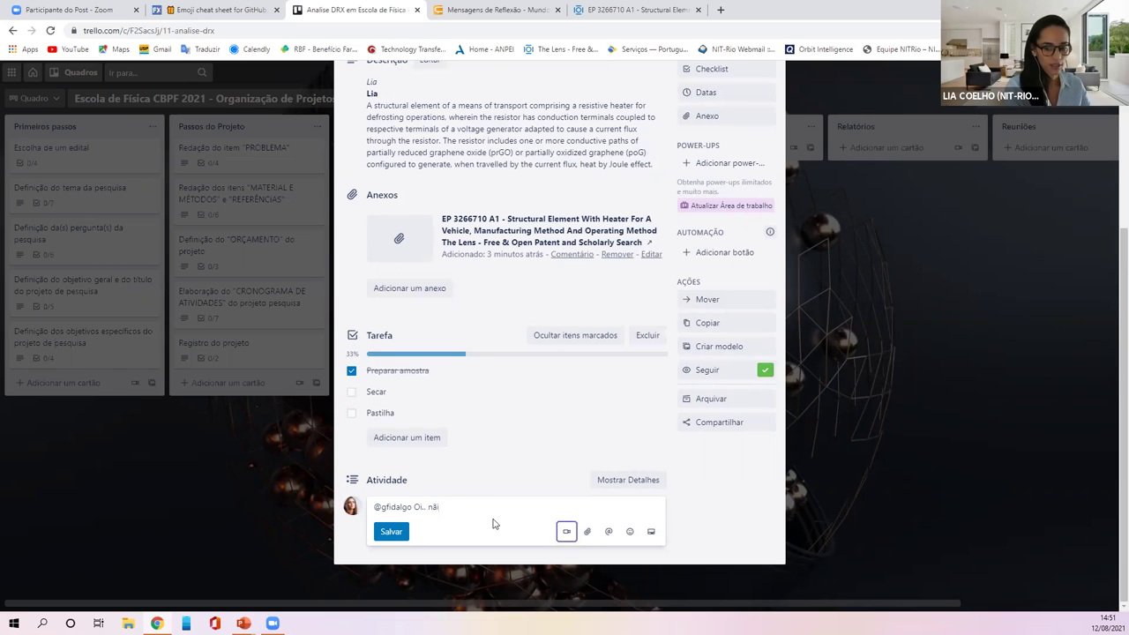
pyautogui.write(' ...')
pyautogui.press('Return')
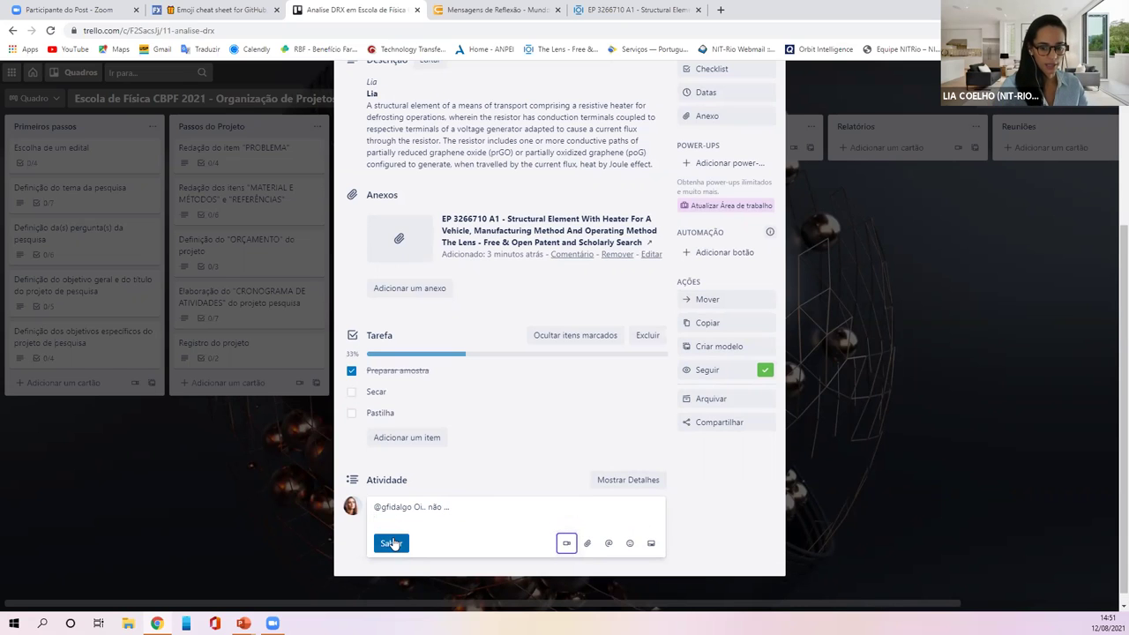
pyautogui.click(565, 546)
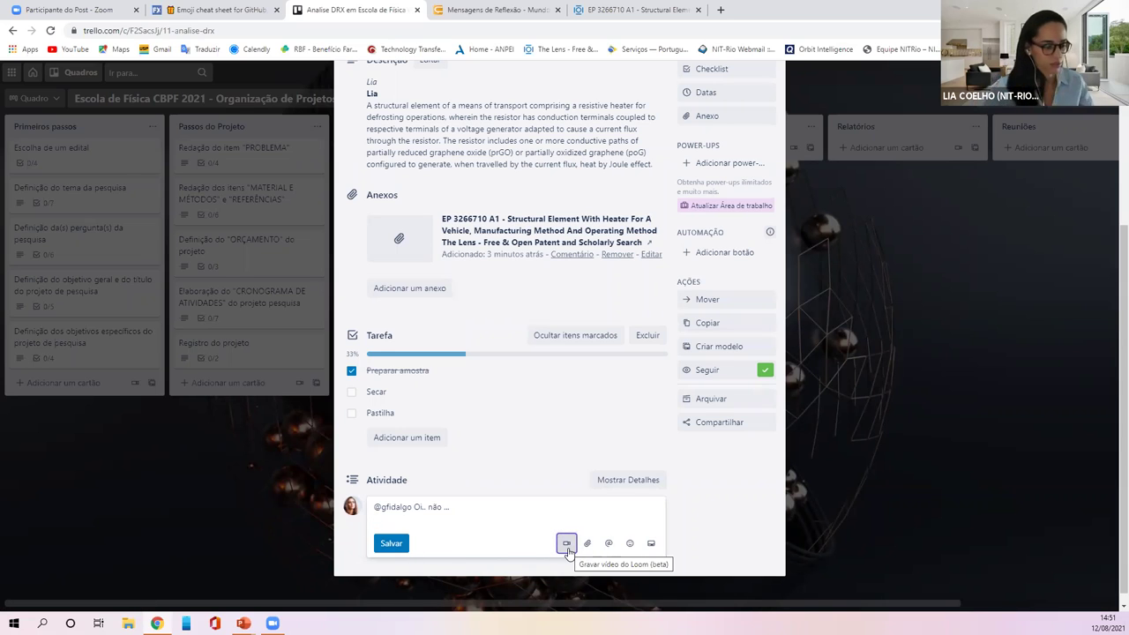
# Step: Save the comment mentioning the other member on the "Analise DRX" card and return to the board
pyautogui.click(389, 543)
pyautogui.scroll(-1, 461, 520)
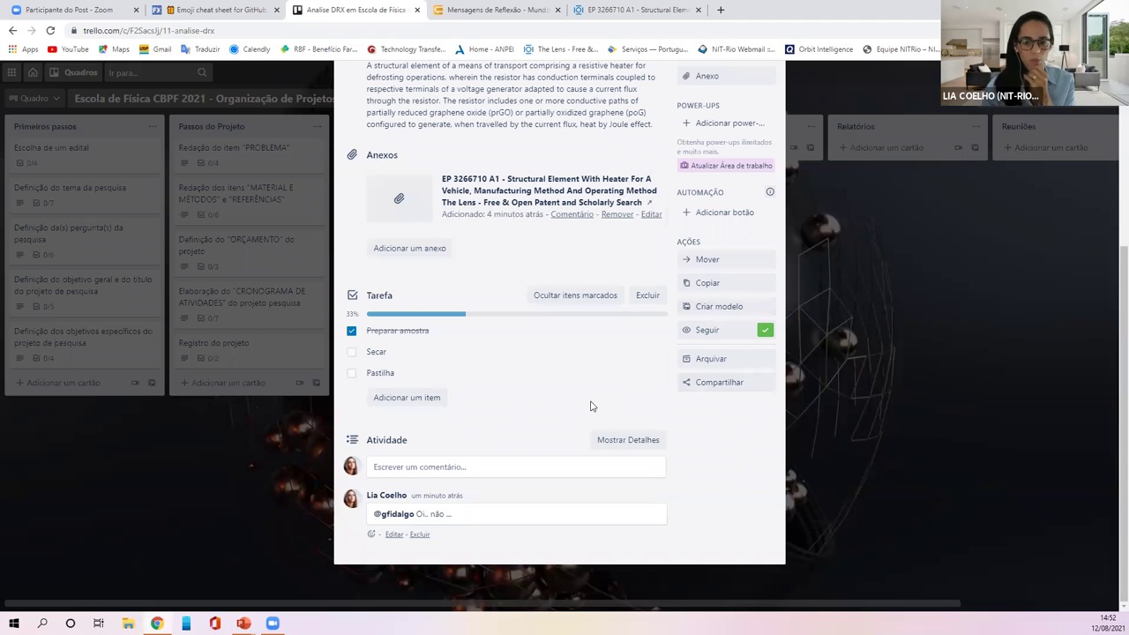
pyautogui.scroll(3, 588, 439)
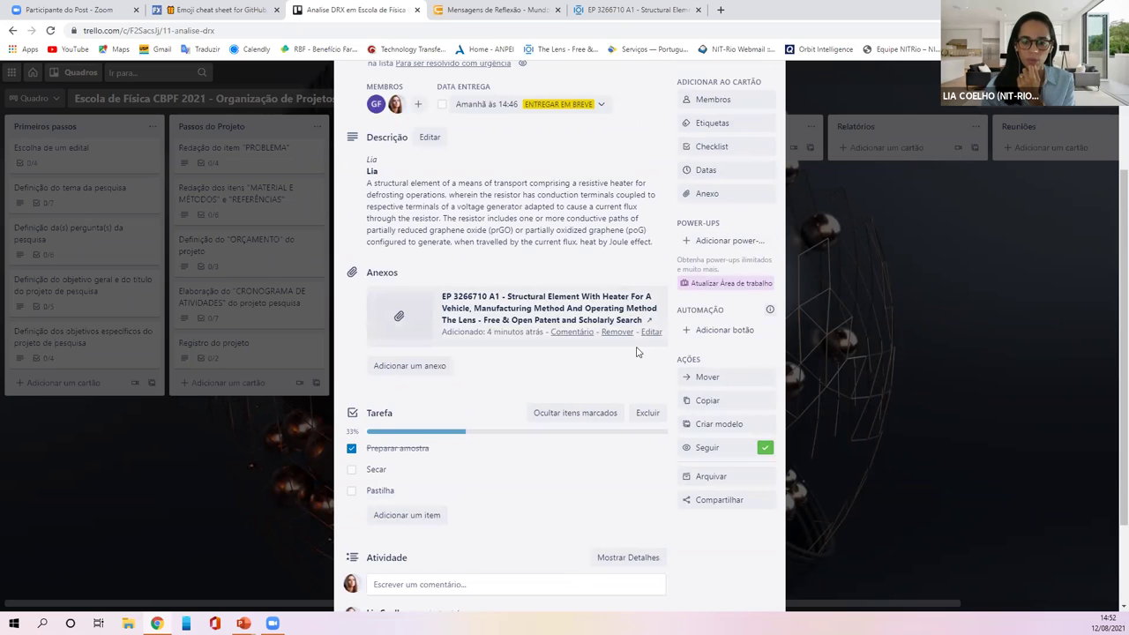
pyautogui.scroll(4, 637, 309)
pyautogui.click(770, 104)
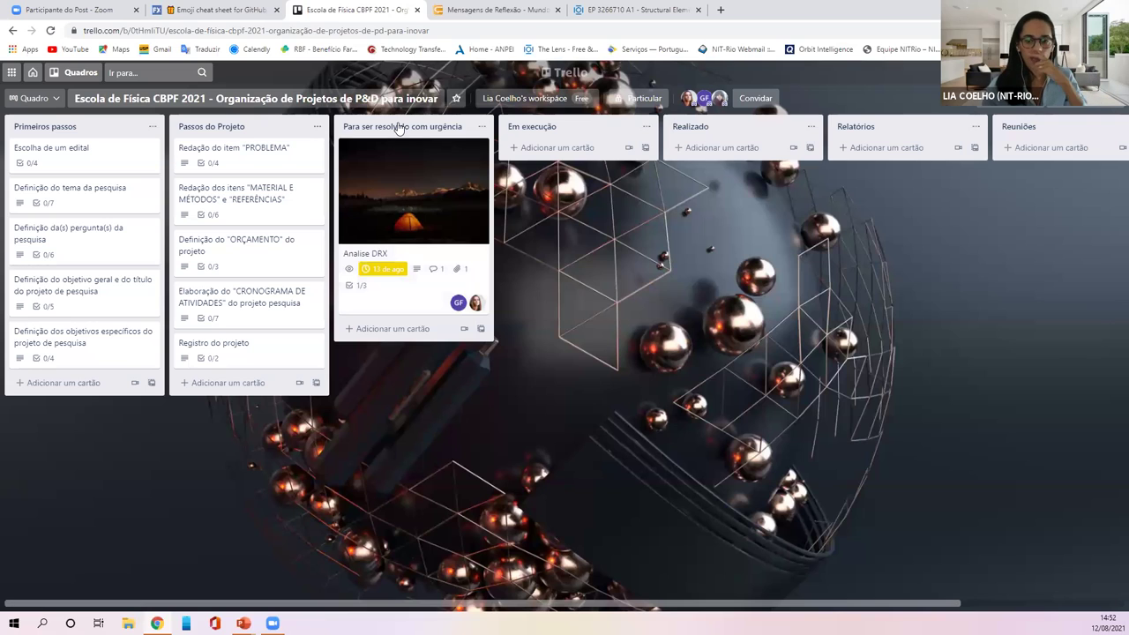
# Step: Add a card titled "OI" to the "Em execução" list
pyautogui.click(557, 127)
pyautogui.click(567, 147)
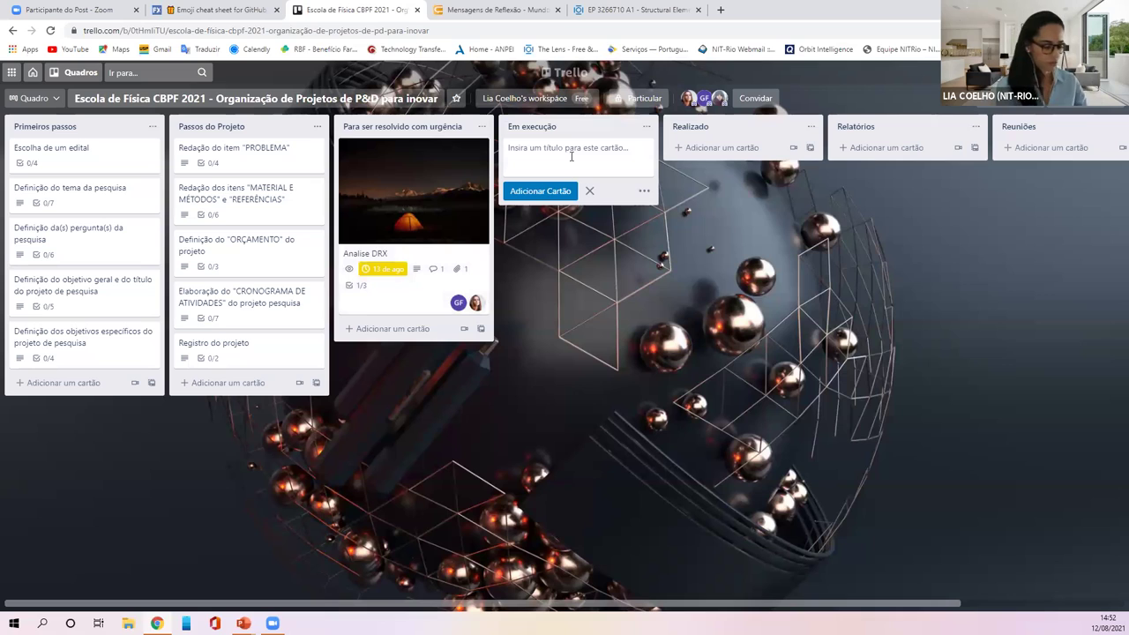
pyautogui.write('OI')
pyautogui.press('Return')
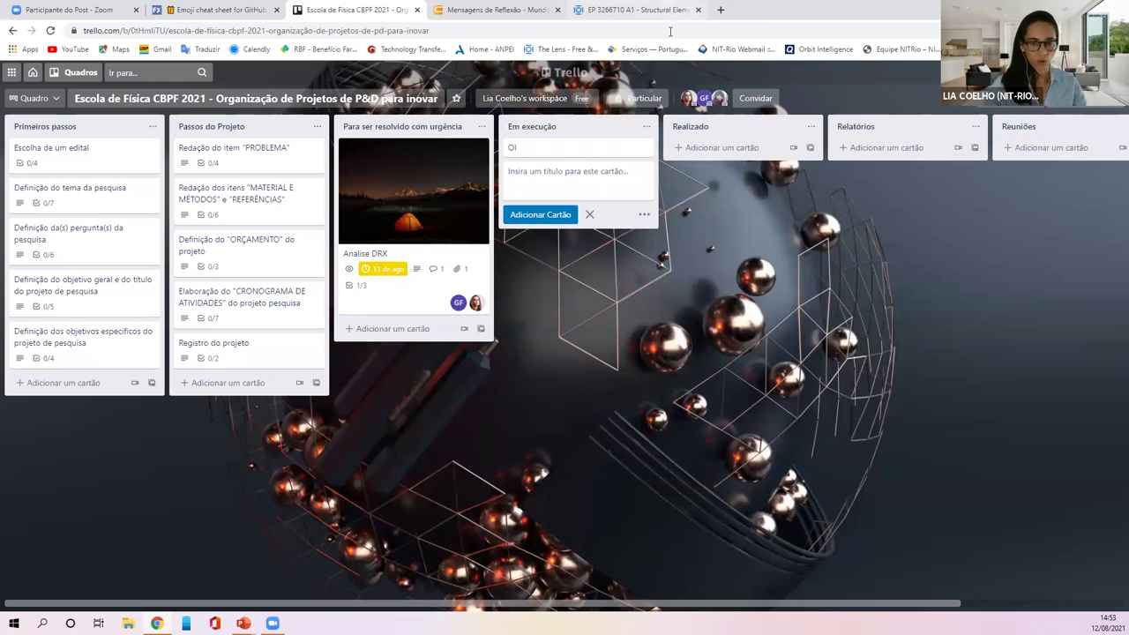
pyautogui.hotkey('ctrl', 'Tab')
pyautogui.hotkey('ctrl', 'Tab')
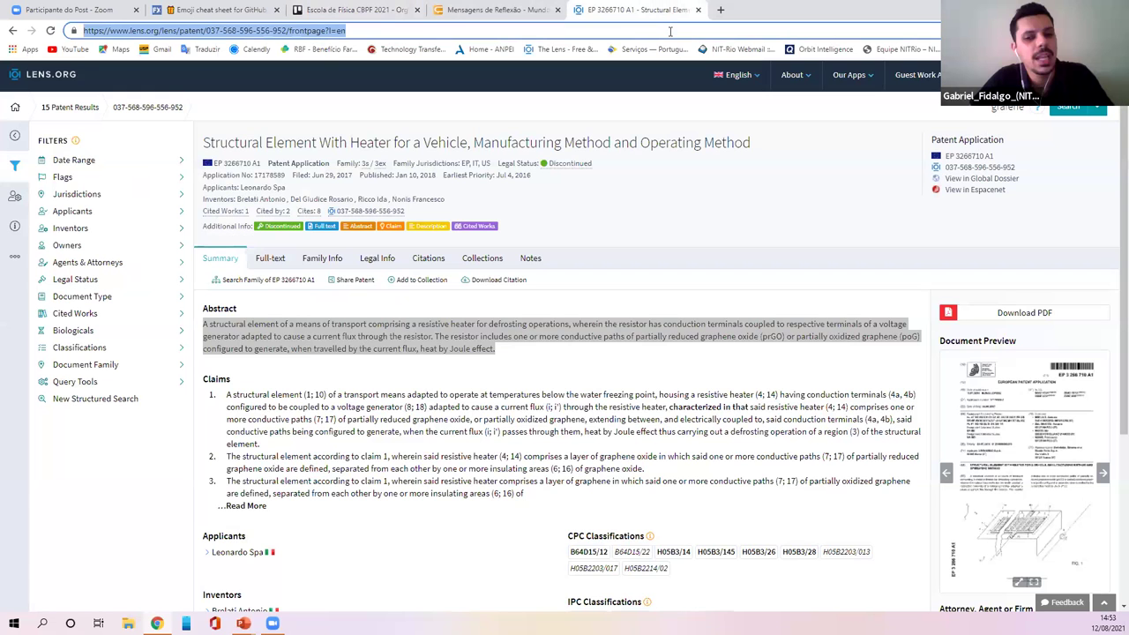
pyautogui.write('youtube')
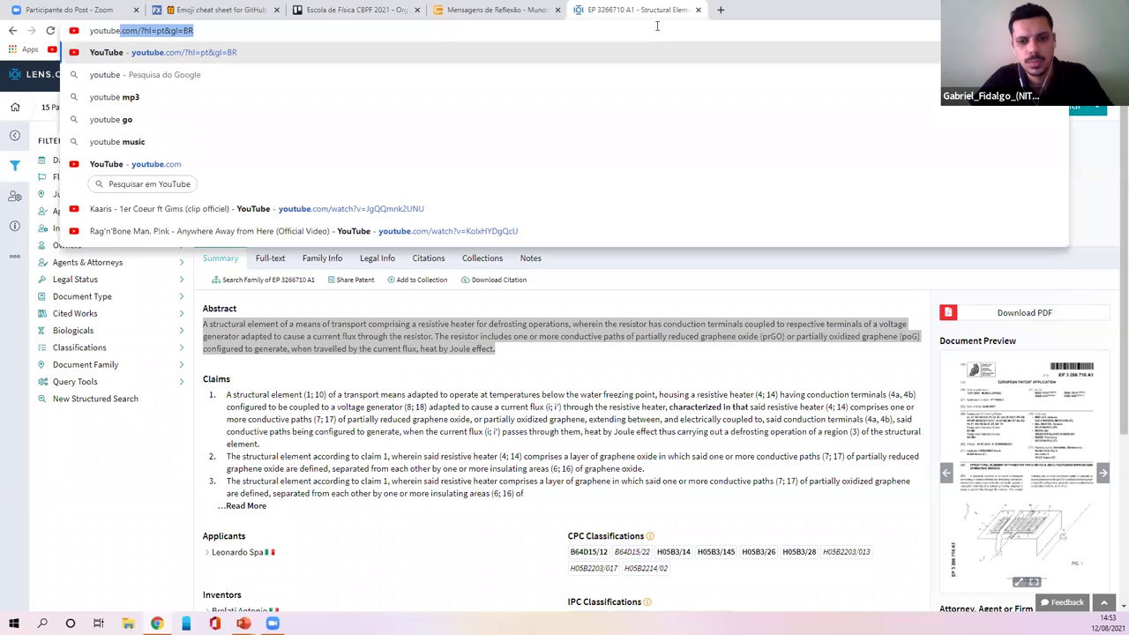
pyautogui.press('End')
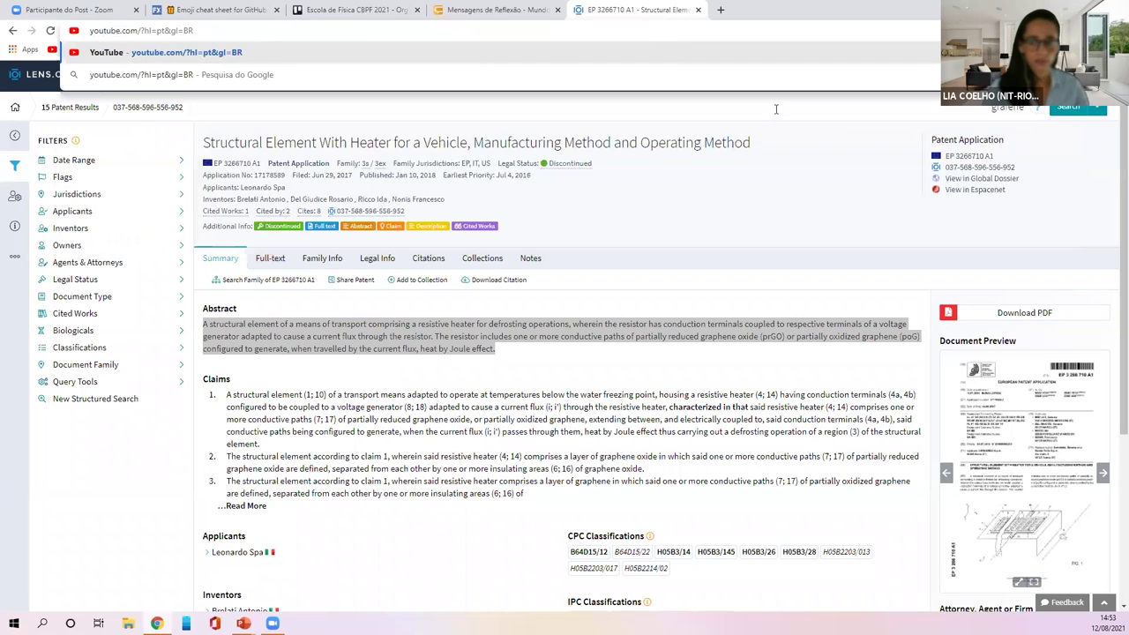
pyautogui.click(776, 108)
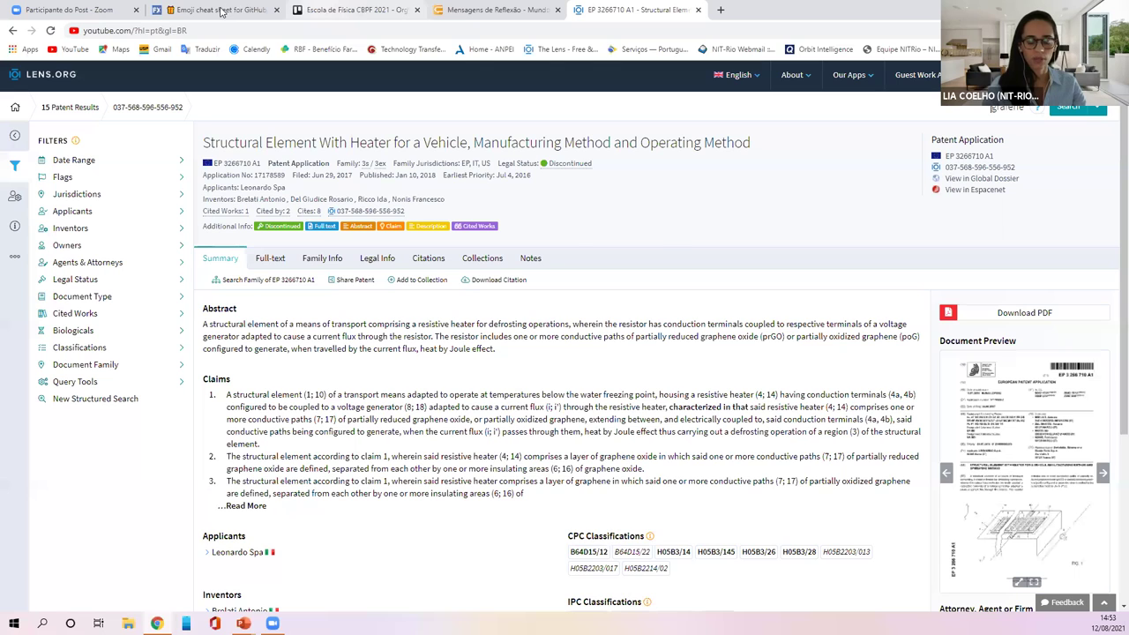
pyautogui.hotkey('ctrl', '3')
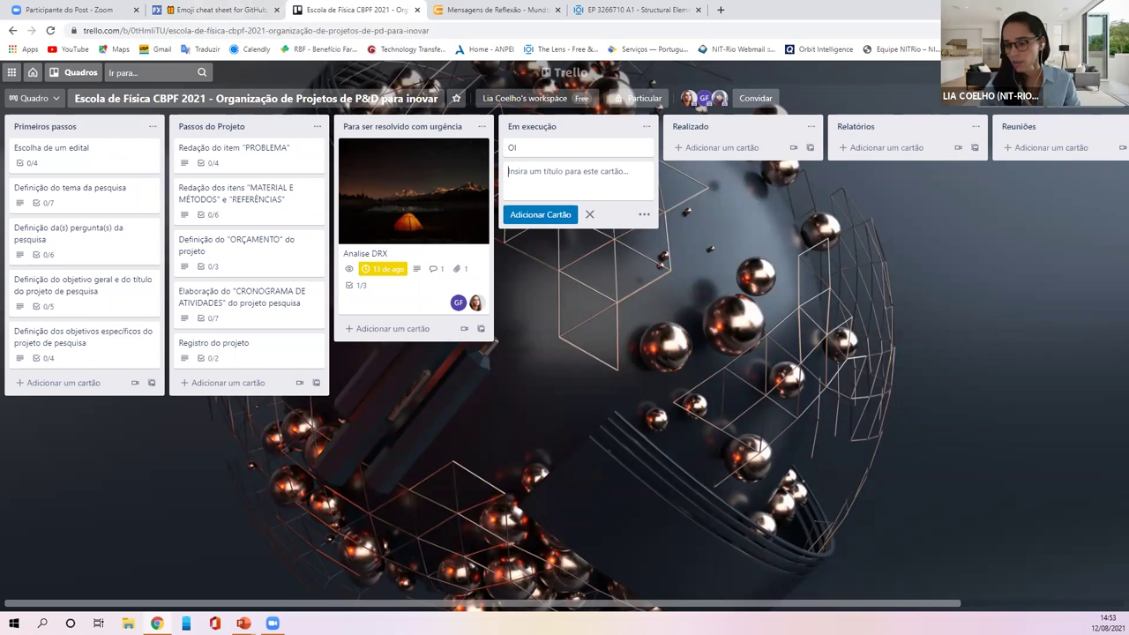
# Step: Preview the board's printout without printing it, and look at the board's visibility options without changing them
pyautogui.click(1068, 186)
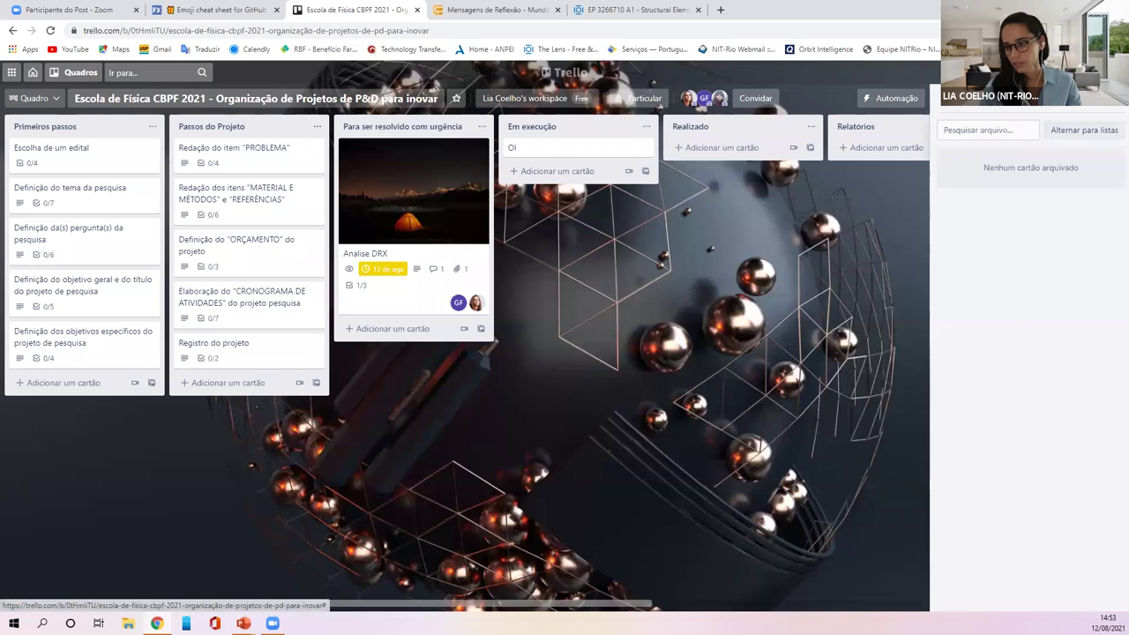
pyautogui.click(935, 111)
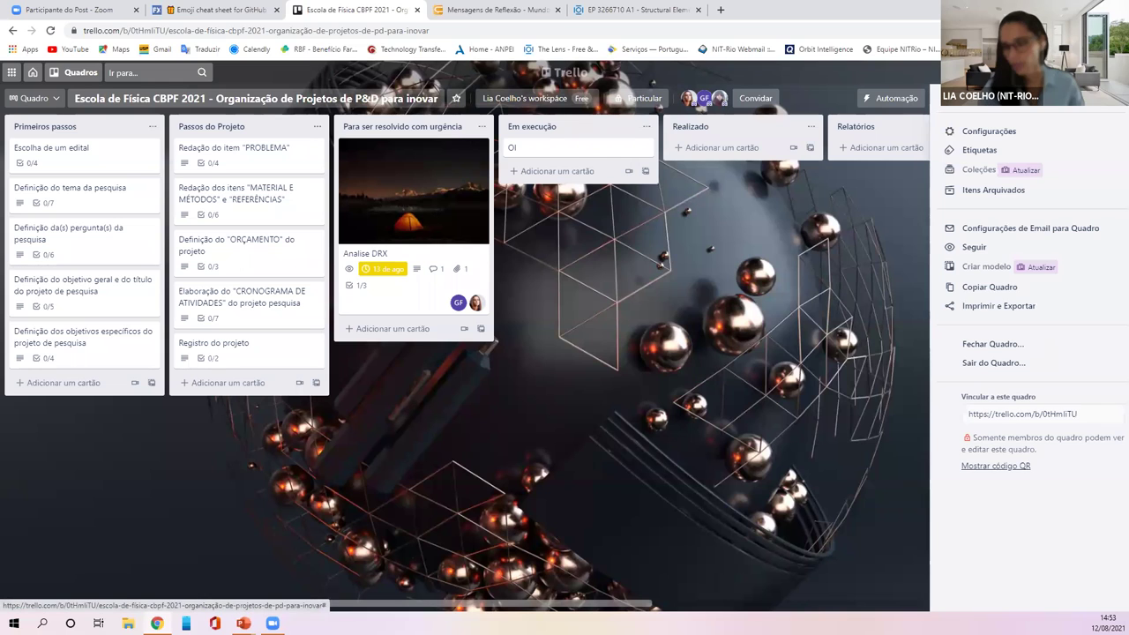
pyautogui.click(1011, 309)
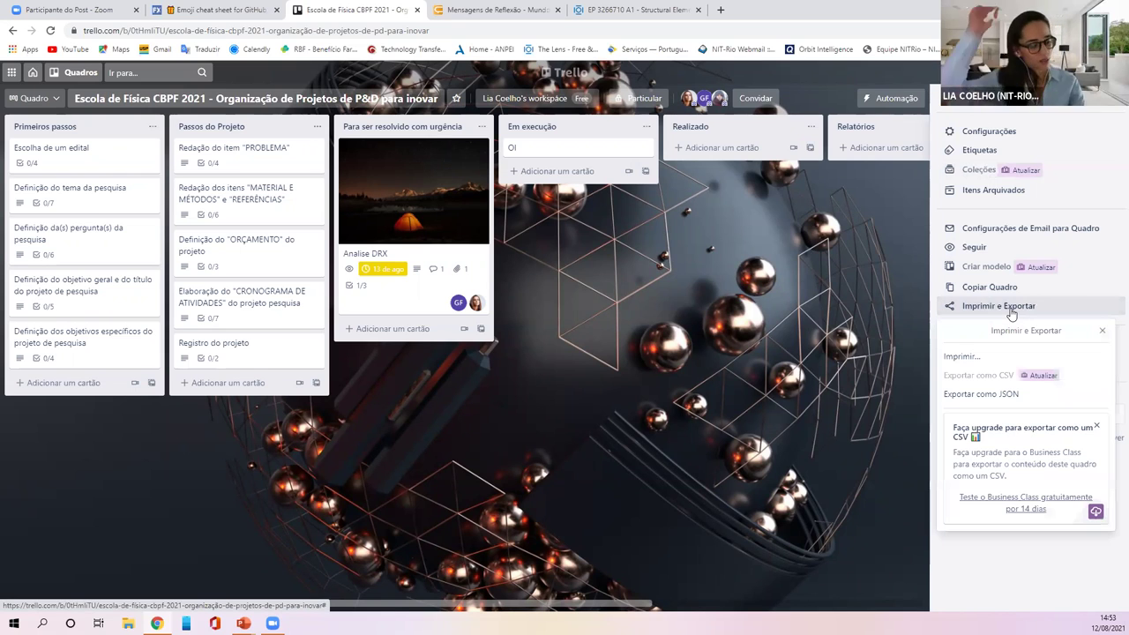
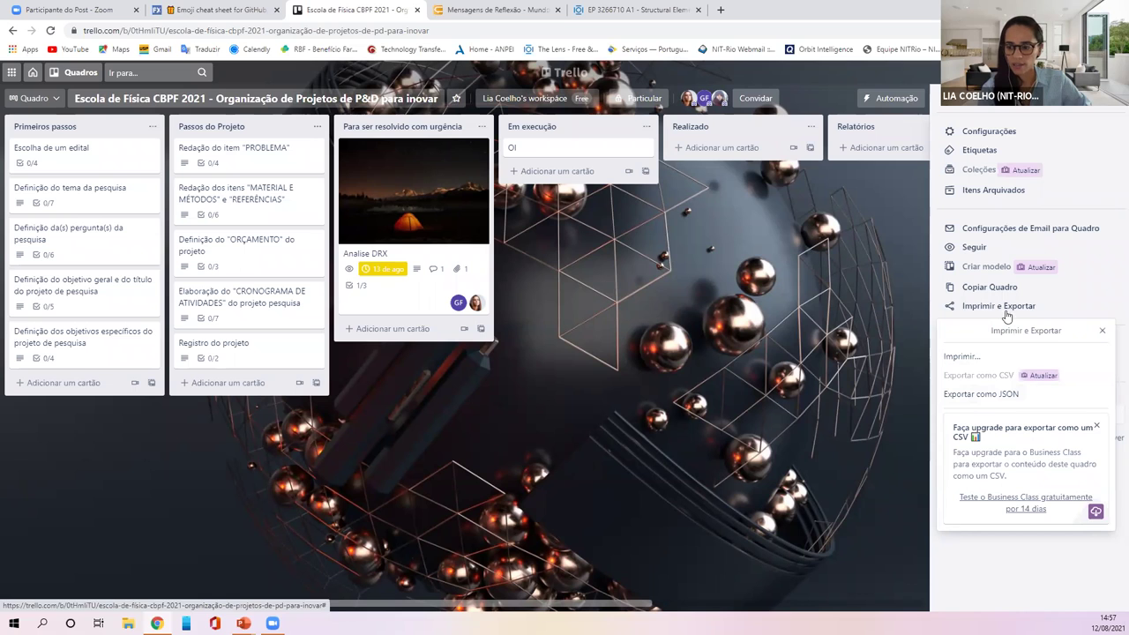
pyautogui.click(970, 356)
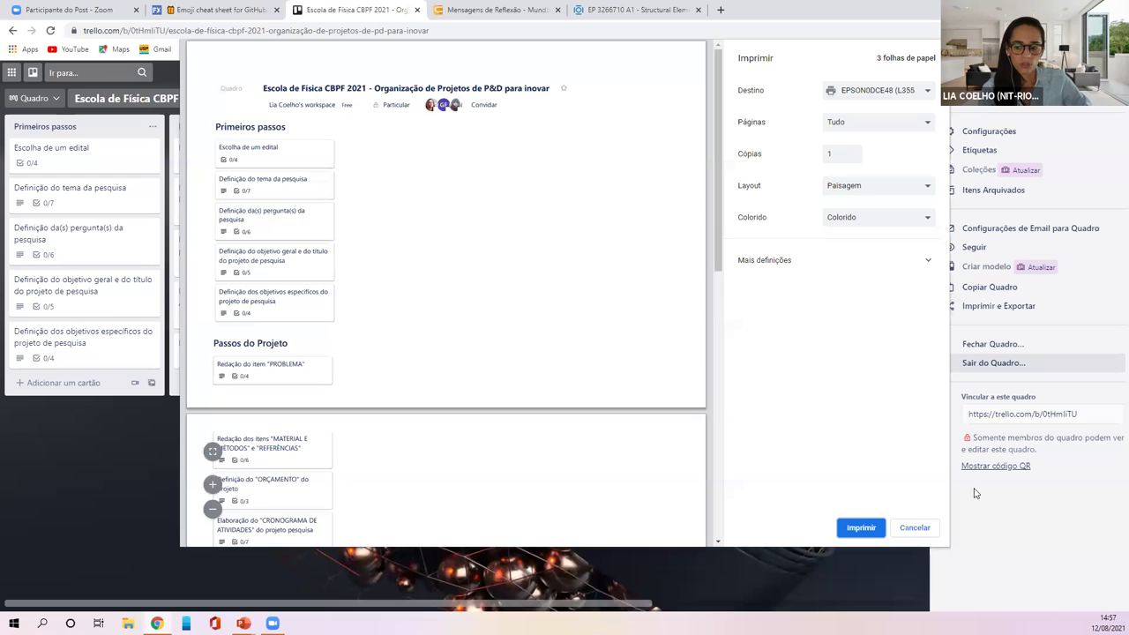
pyautogui.click(927, 531)
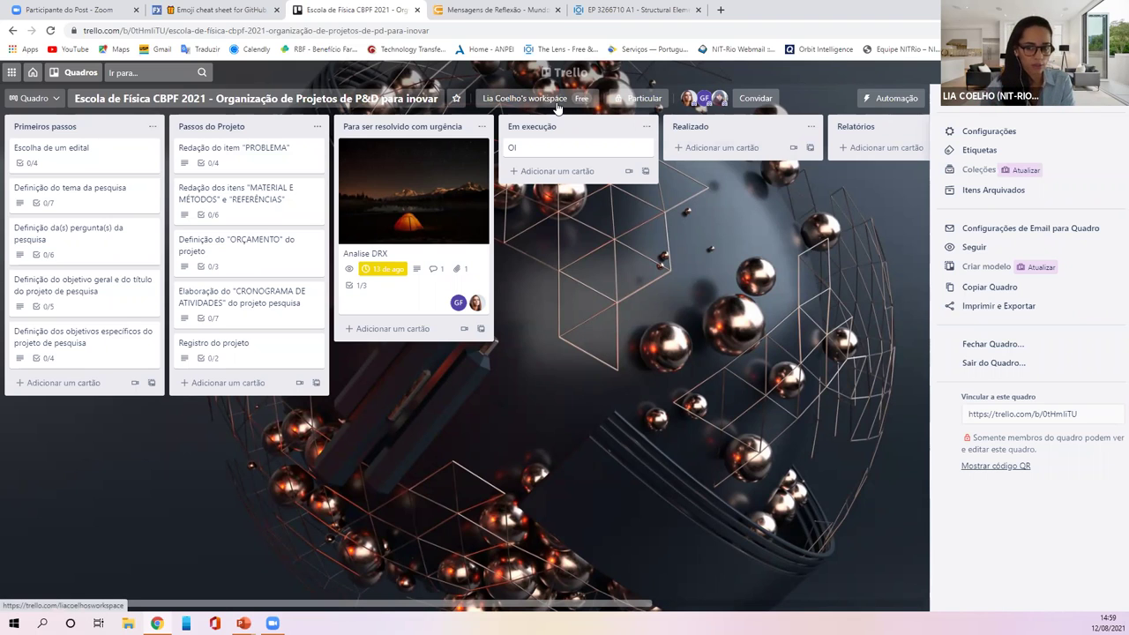
pyautogui.click(632, 100)
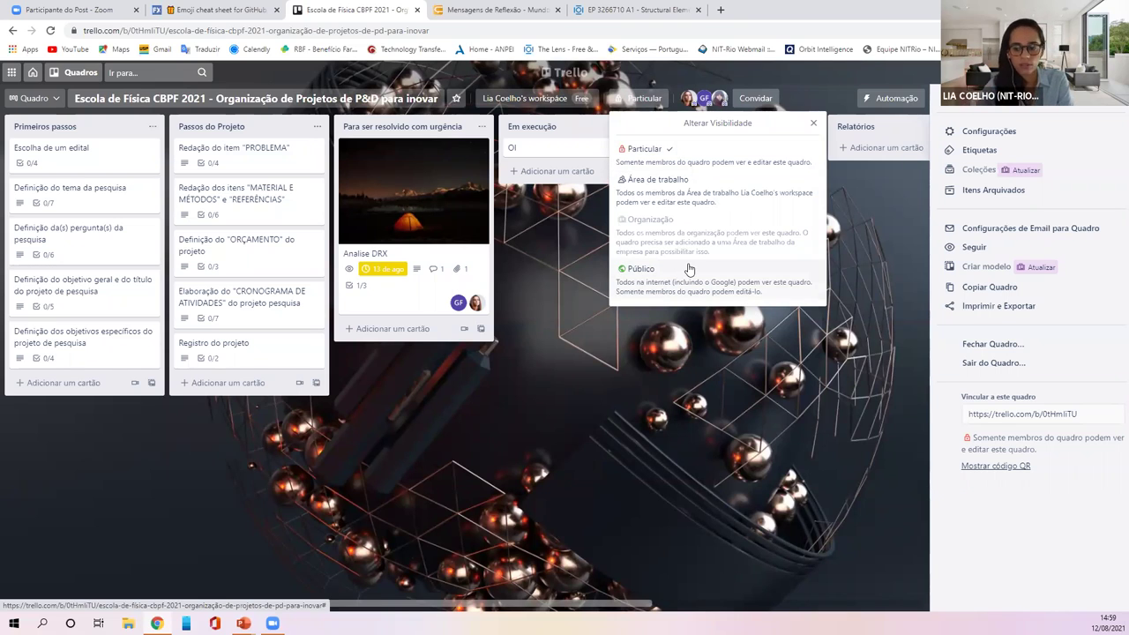
pyautogui.click(780, 393)
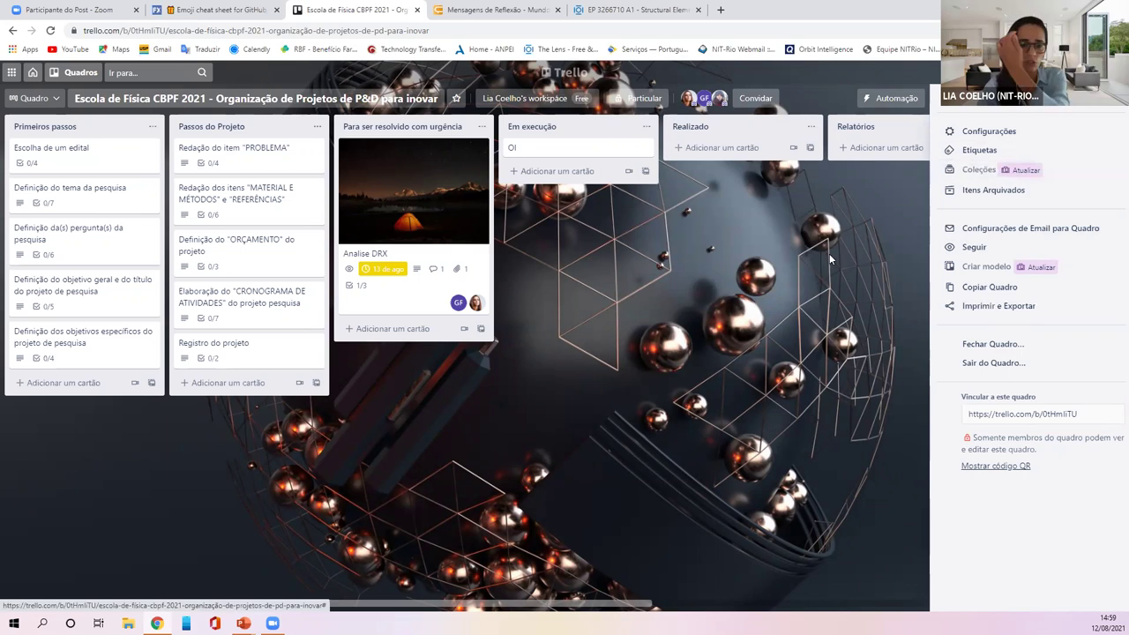
# Step: Rename the board's green "Realizado" label to "Grupo 1"
pyautogui.click(980, 150)
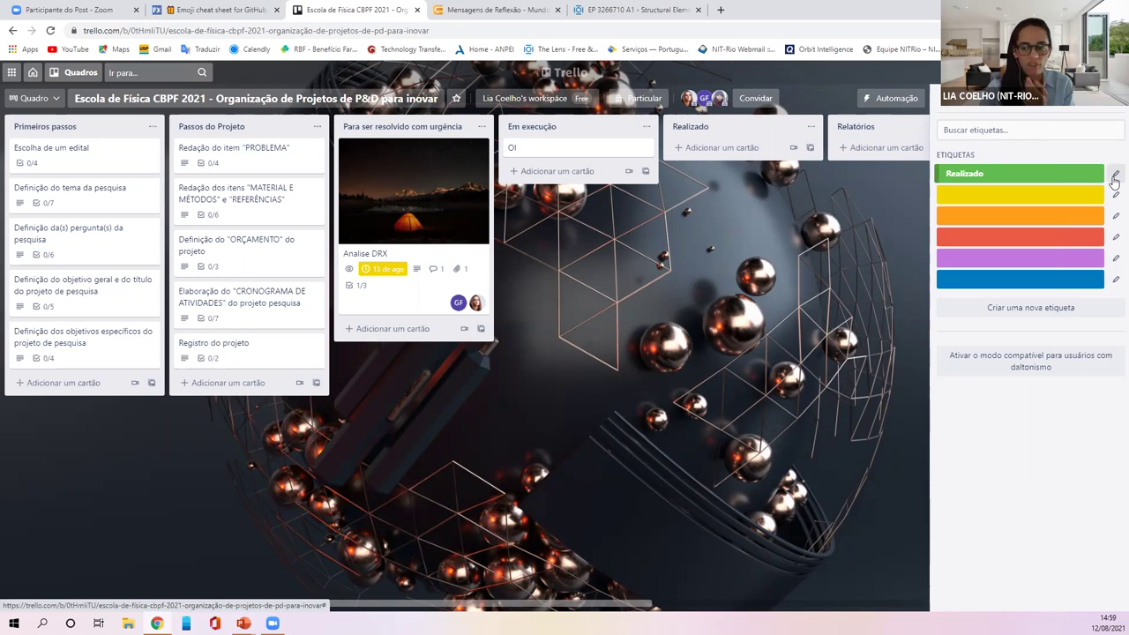
pyautogui.click(990, 174)
pyautogui.click(999, 243)
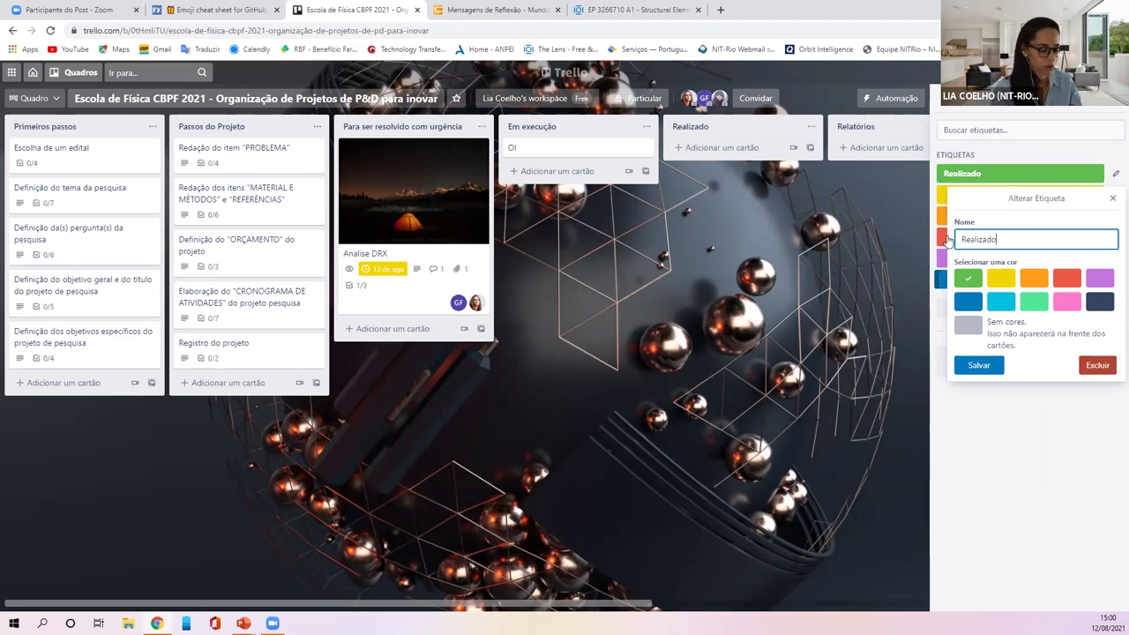
pyautogui.hotkey('ctrl', 'a')
pyautogui.press('BackSpace')
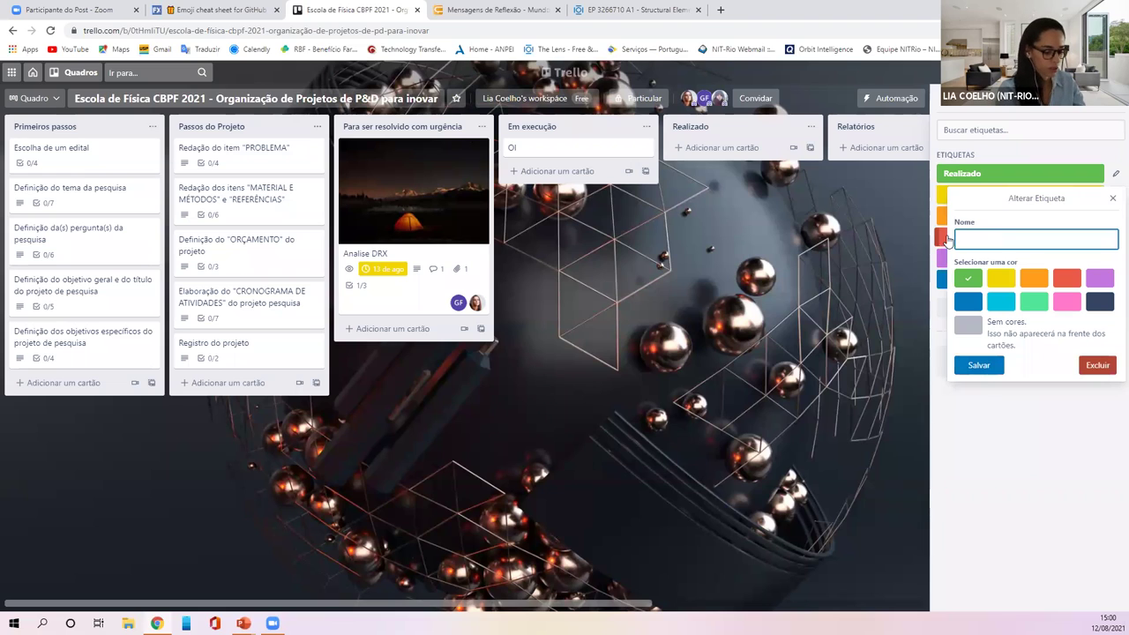
pyautogui.write('Grupo 1')
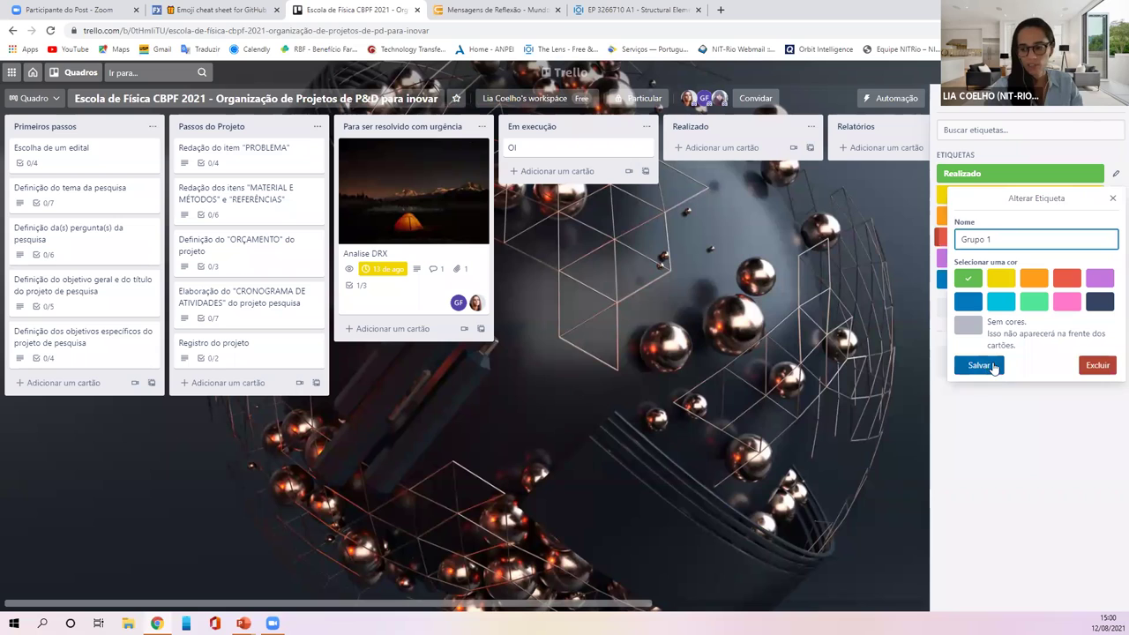
pyautogui.click(979, 366)
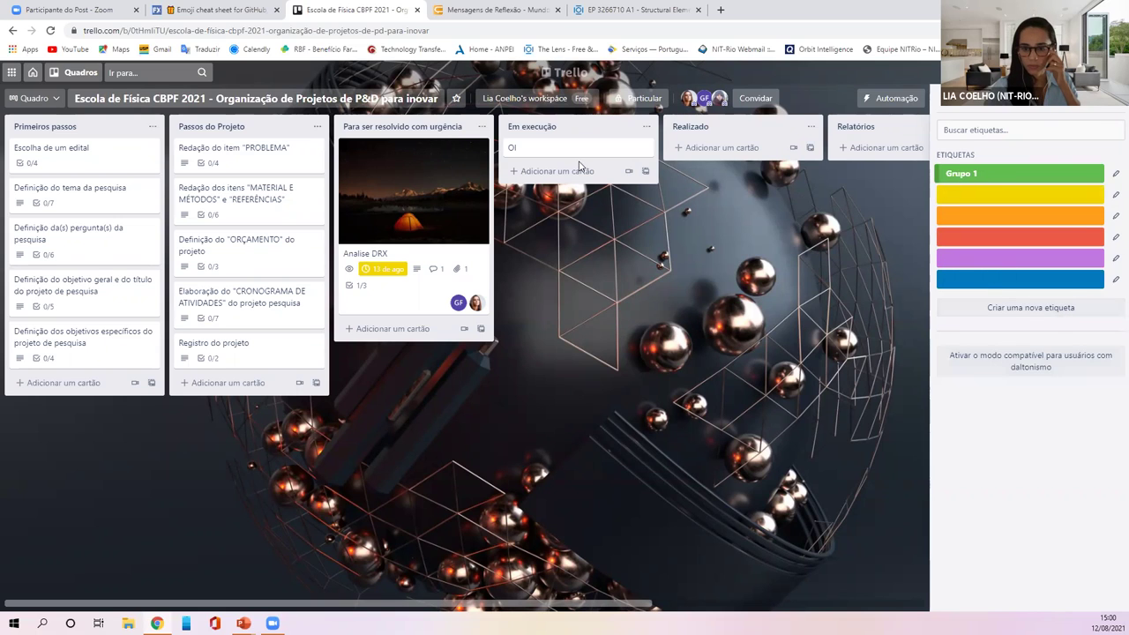
# Step: Assign the green "Grupo 1" label to the "Analise DRX" card and return to the full board view
pyautogui.click(455, 290)
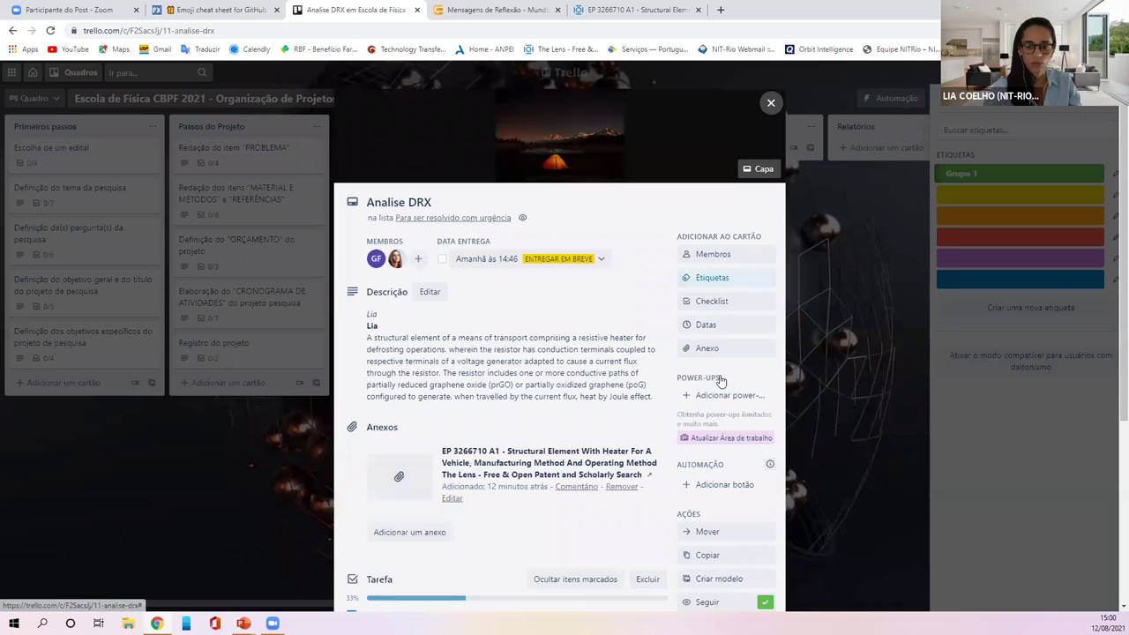
pyautogui.press('l')
pyautogui.click(722, 377)
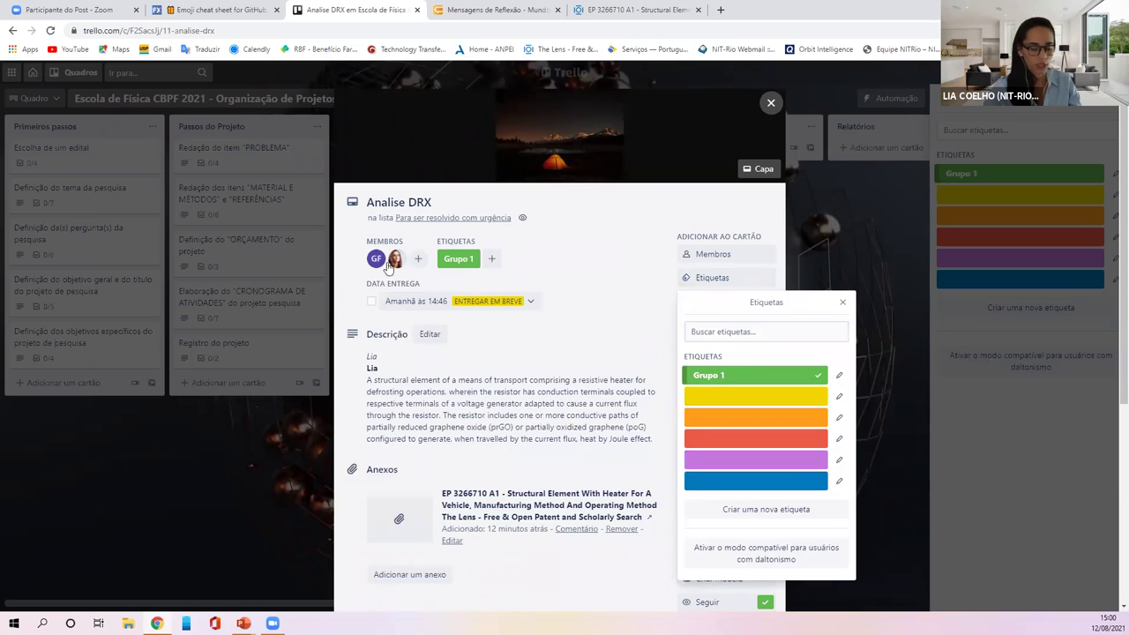
pyautogui.click(842, 302)
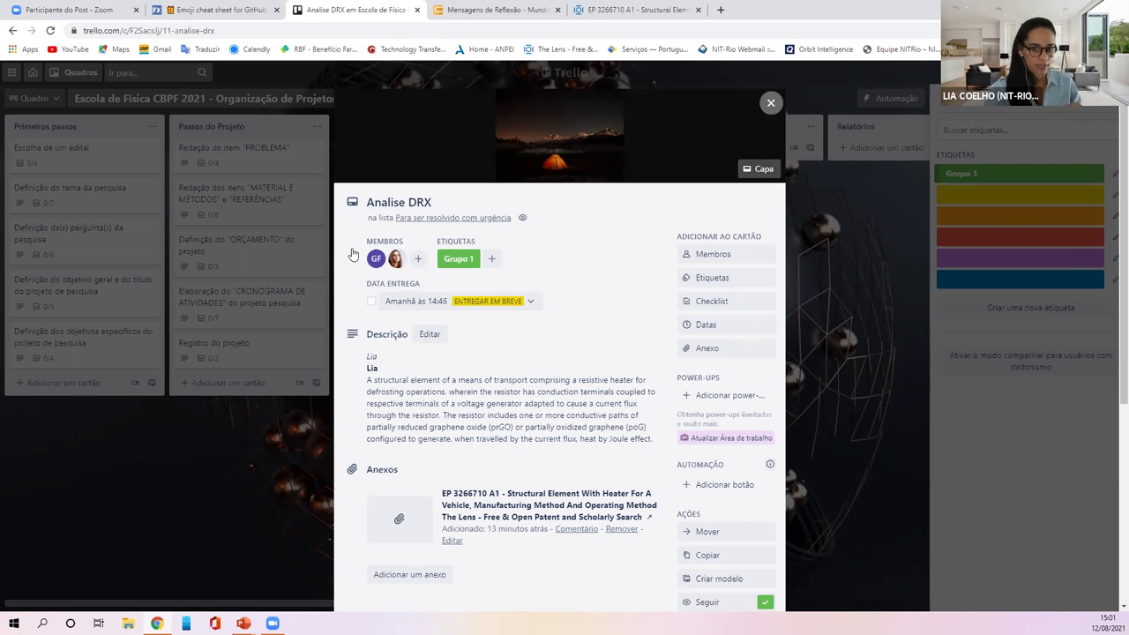
pyautogui.press('Escape')
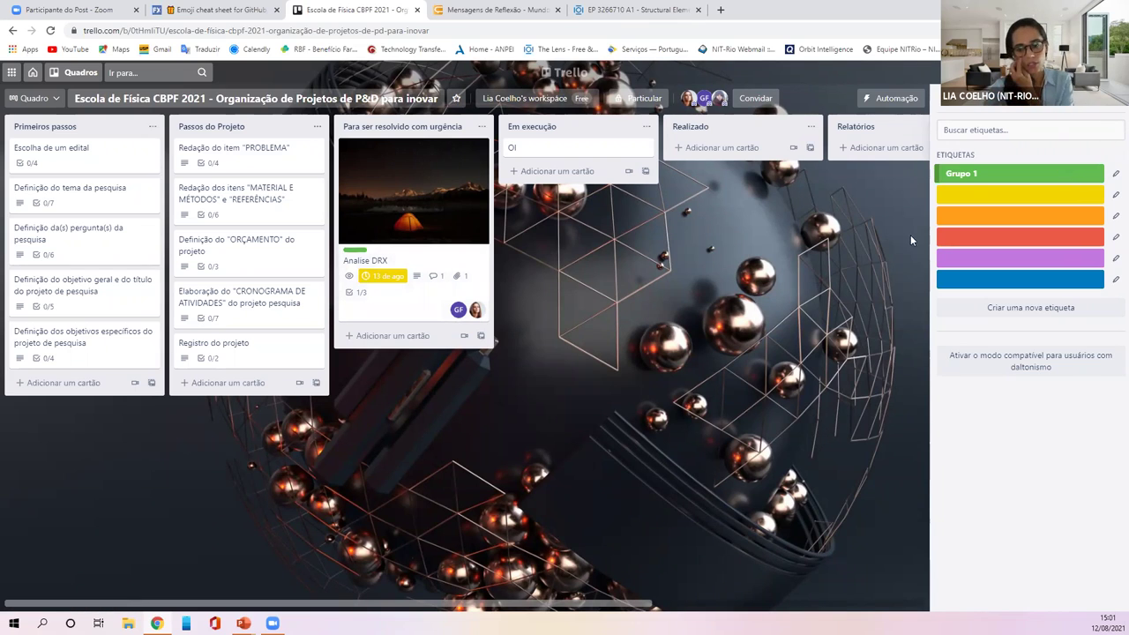
pyautogui.press('Escape')
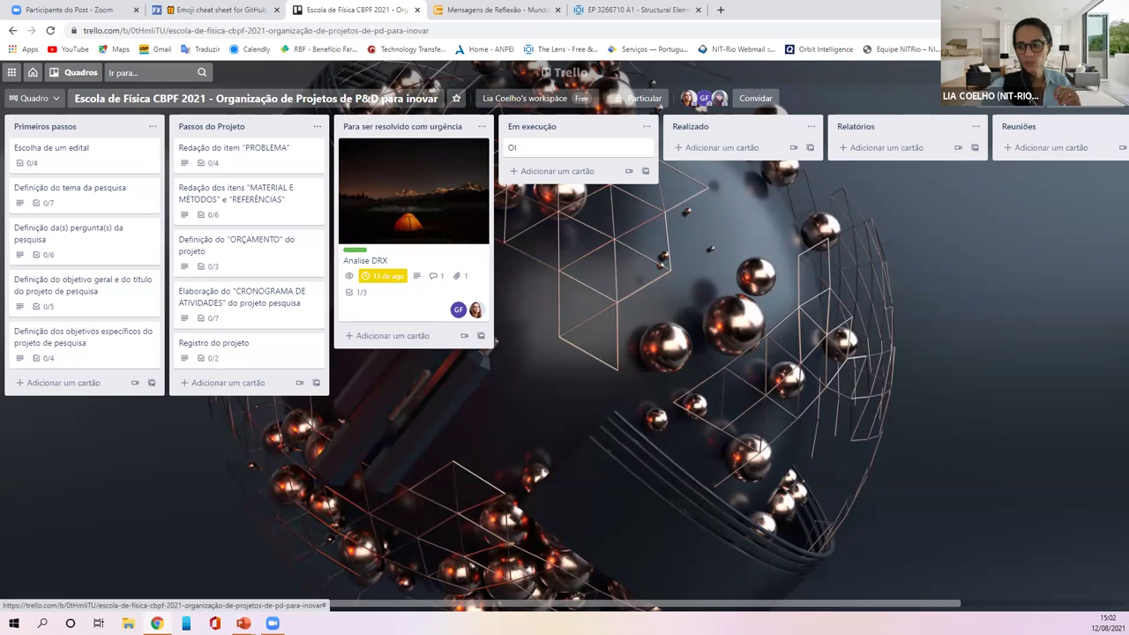
# Step: Search the available photos for "grécia" to use as the board's background
pyautogui.click(997, 113)
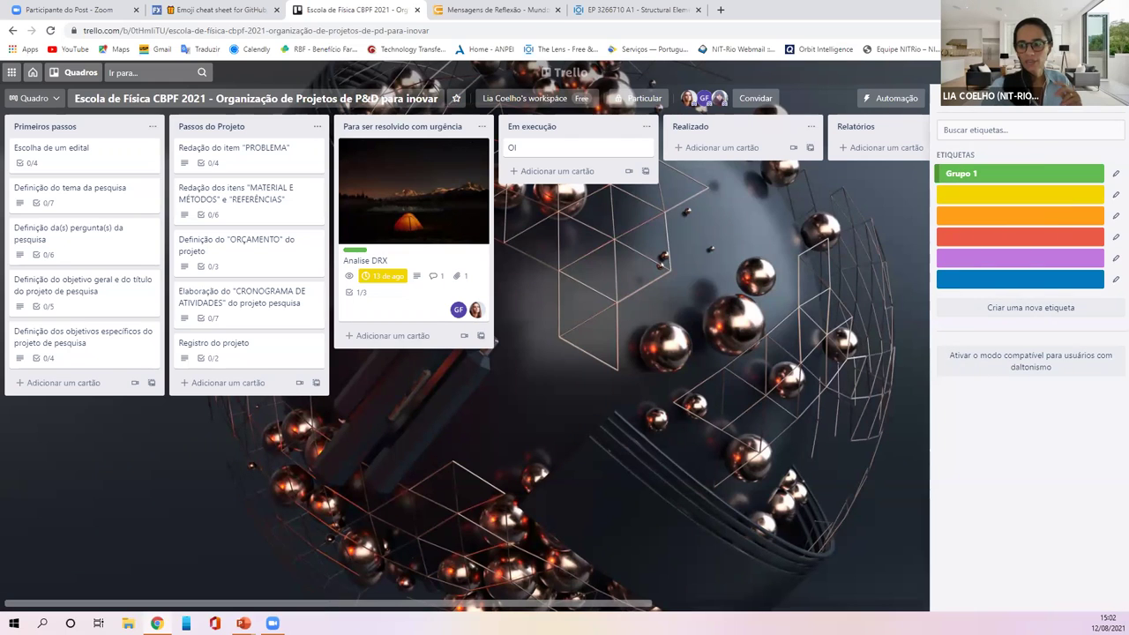
pyautogui.click(945, 97)
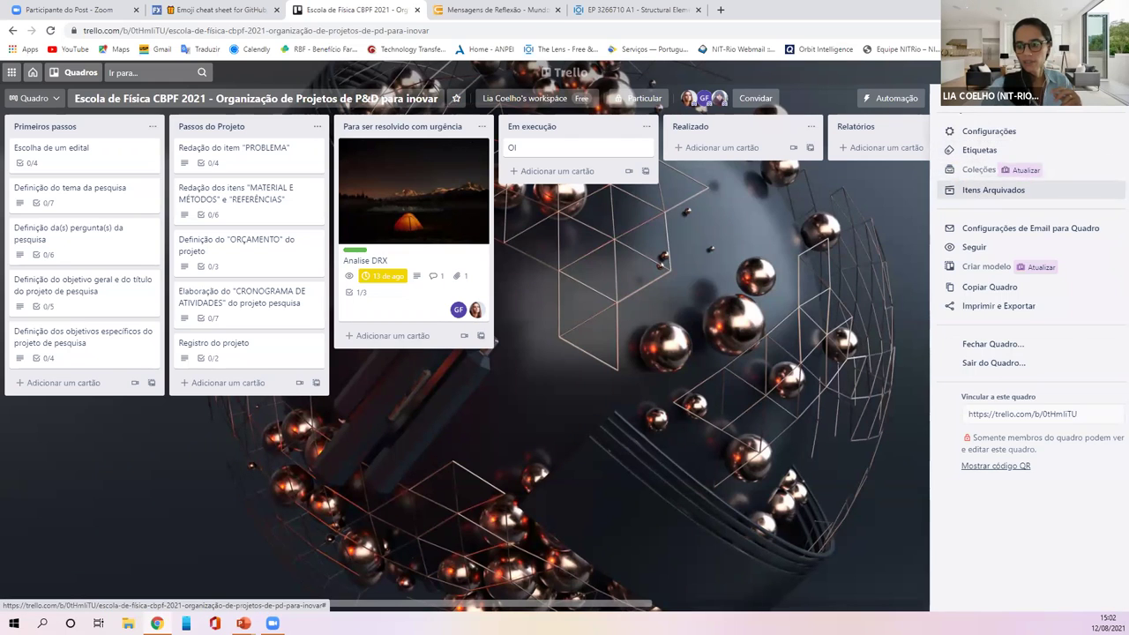
pyautogui.click(945, 97)
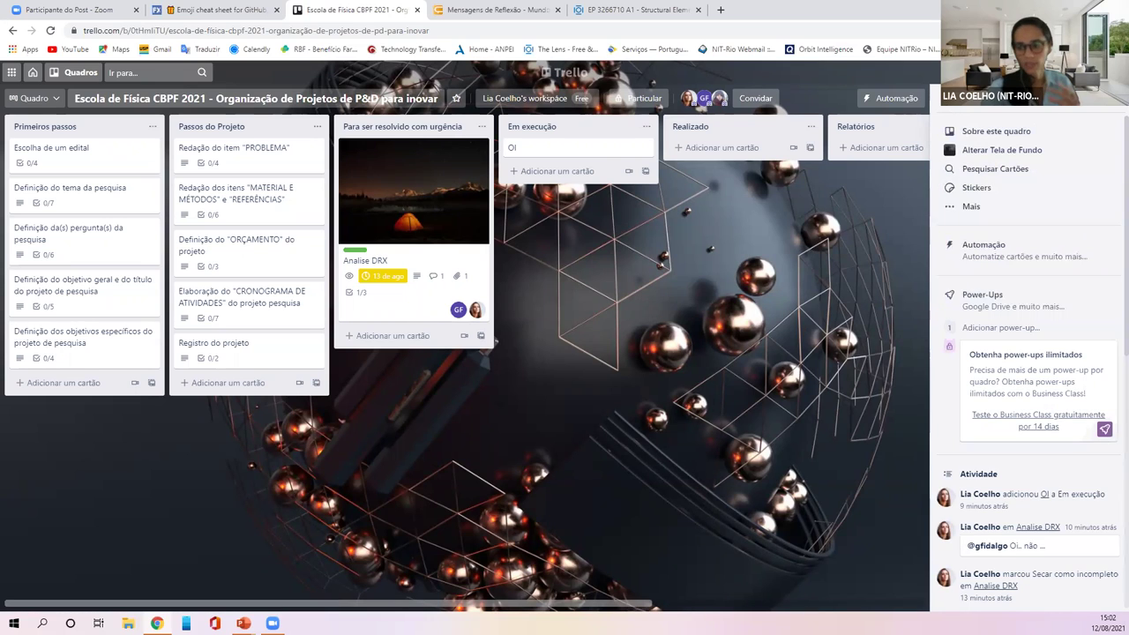
pyautogui.click(1002, 151)
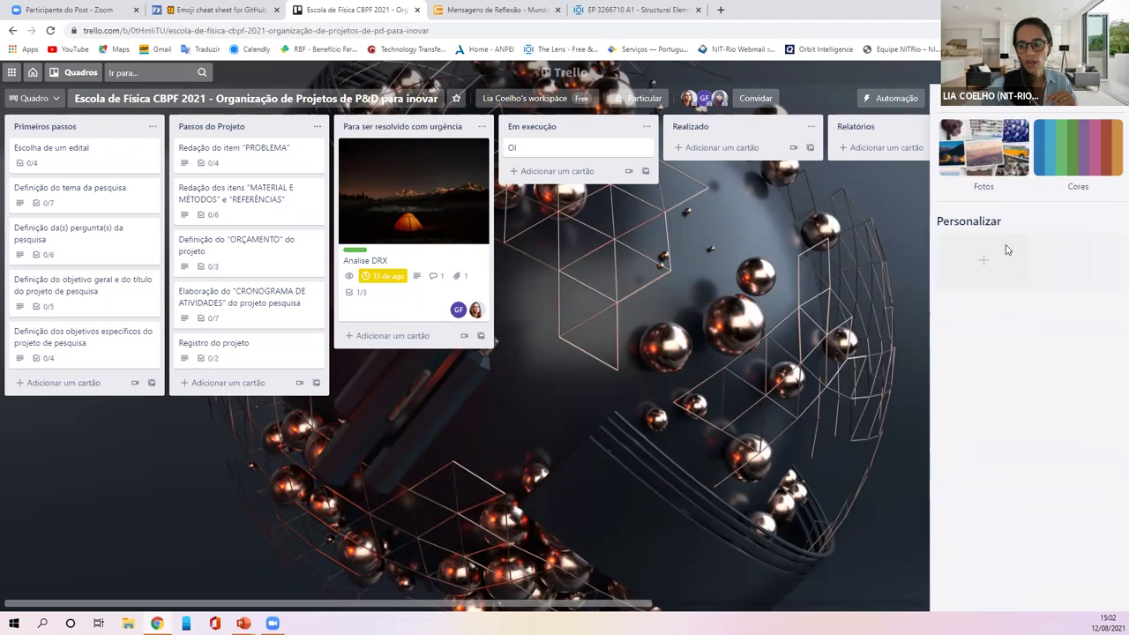
pyautogui.click(982, 157)
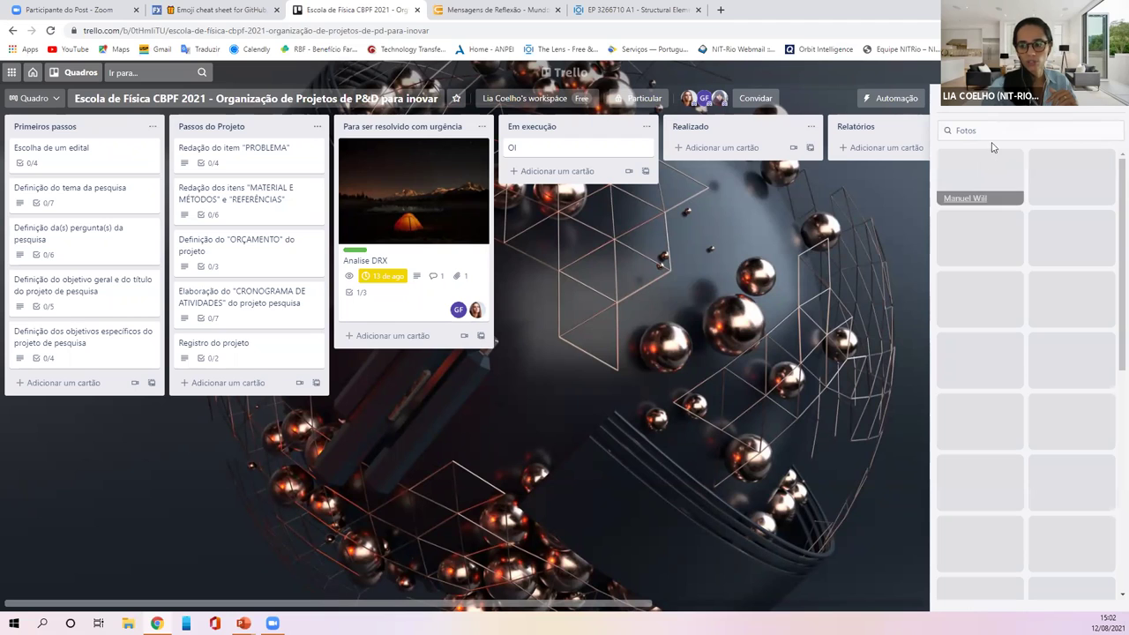
pyautogui.write('gree')
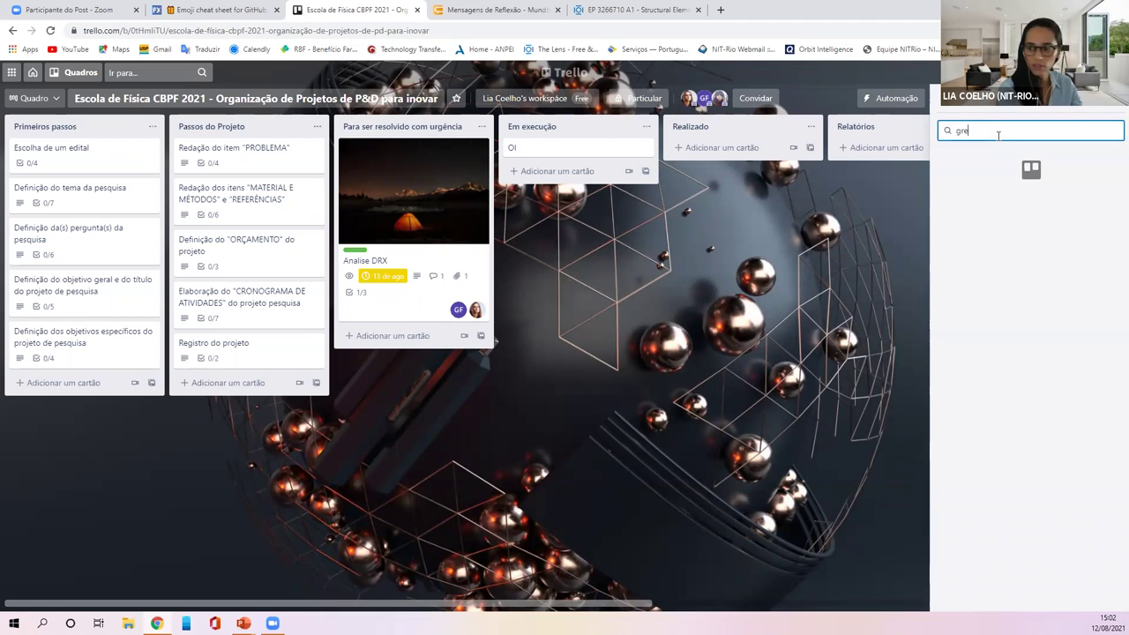
pyautogui.press('BackSpace')
pyautogui.press('BackSpace')
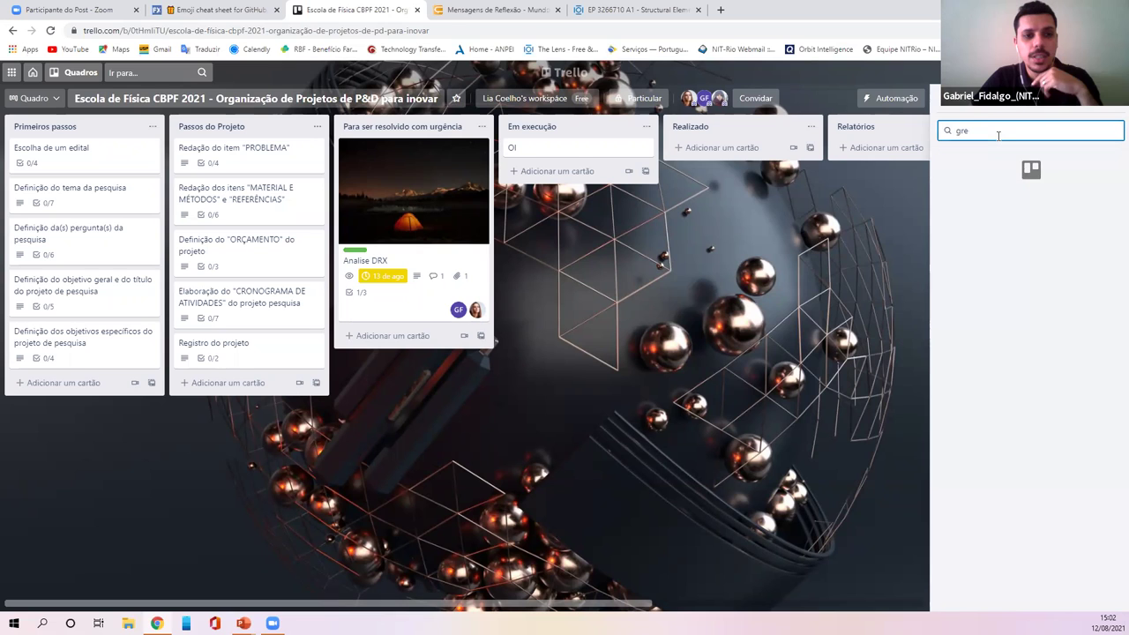
pyautogui.write('écia')
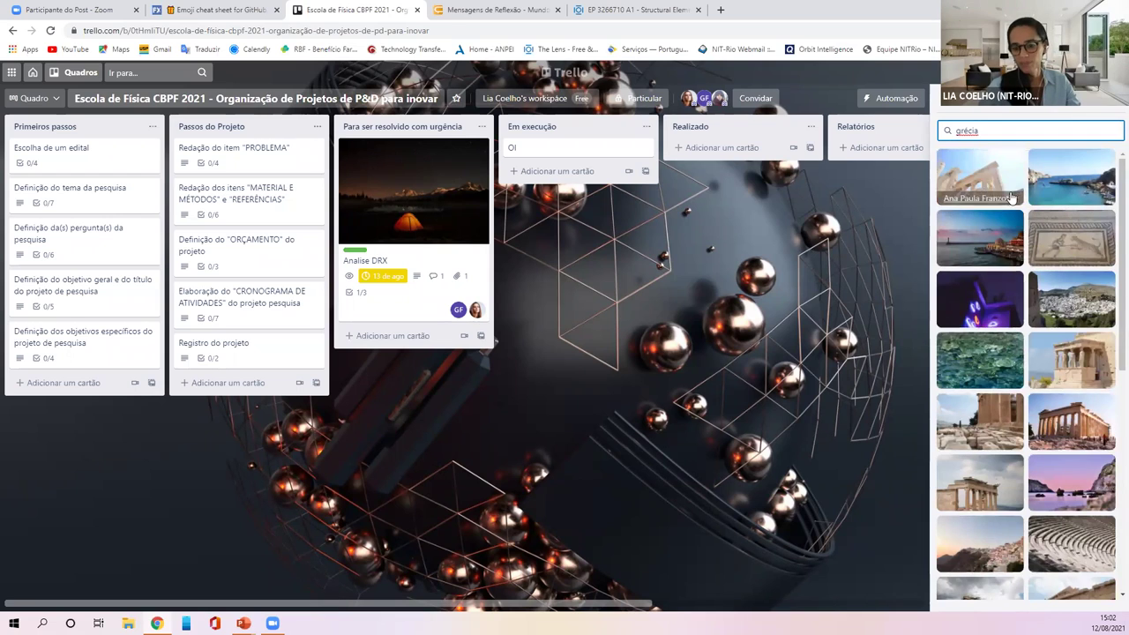
# Step: Set the board's background to the Greek harbour photo at dusk and return to the full board view
pyautogui.click(1067, 183)
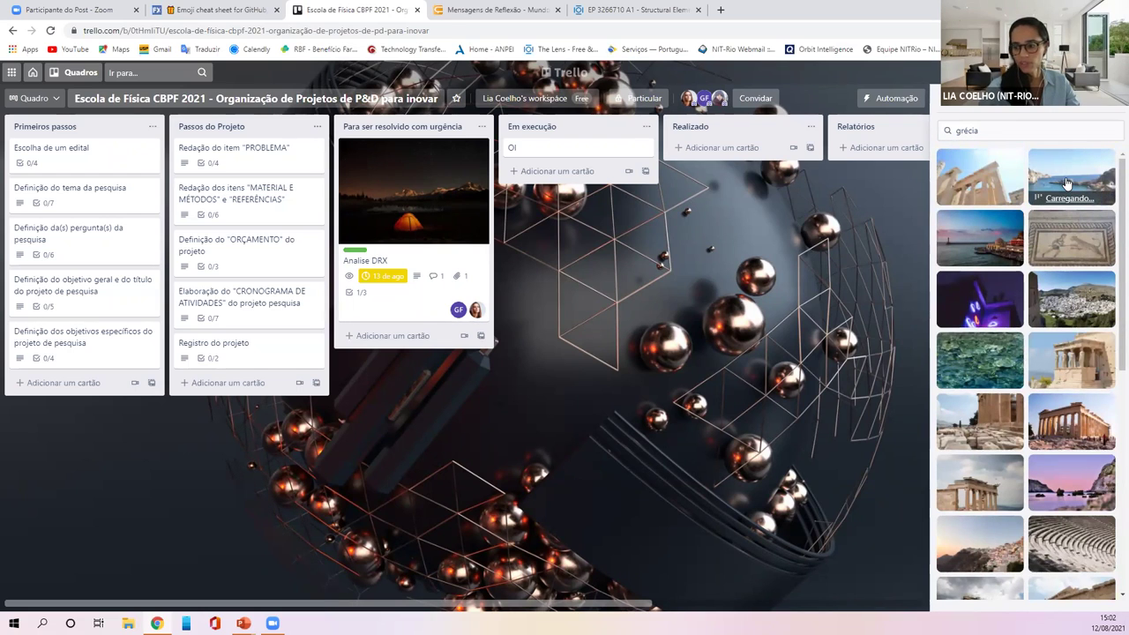
pyautogui.click(992, 236)
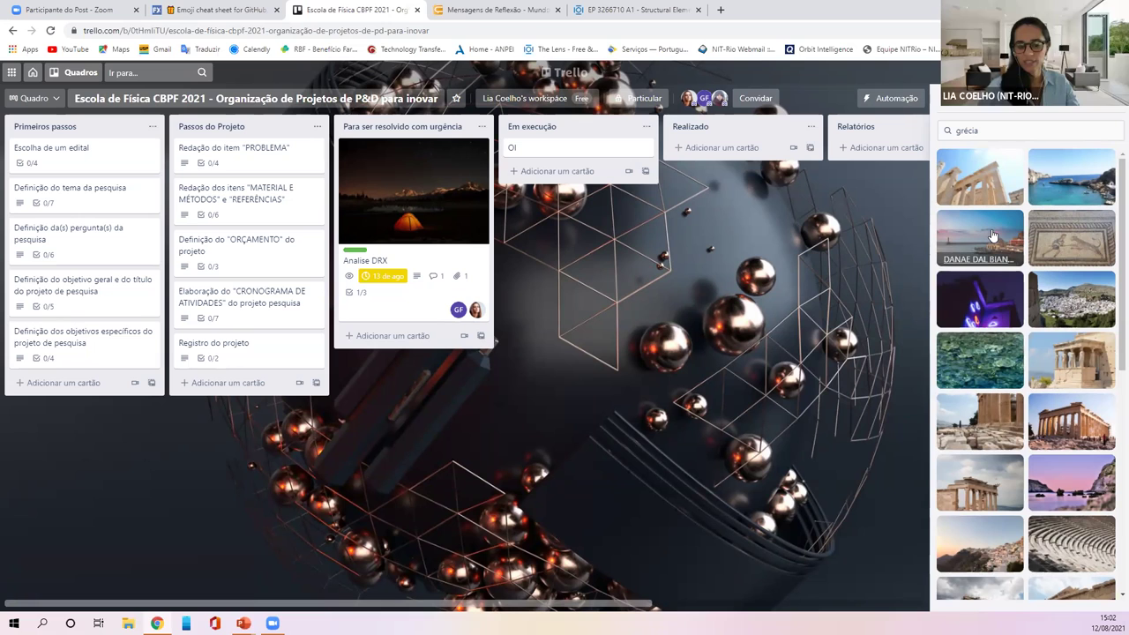
pyautogui.click(992, 235)
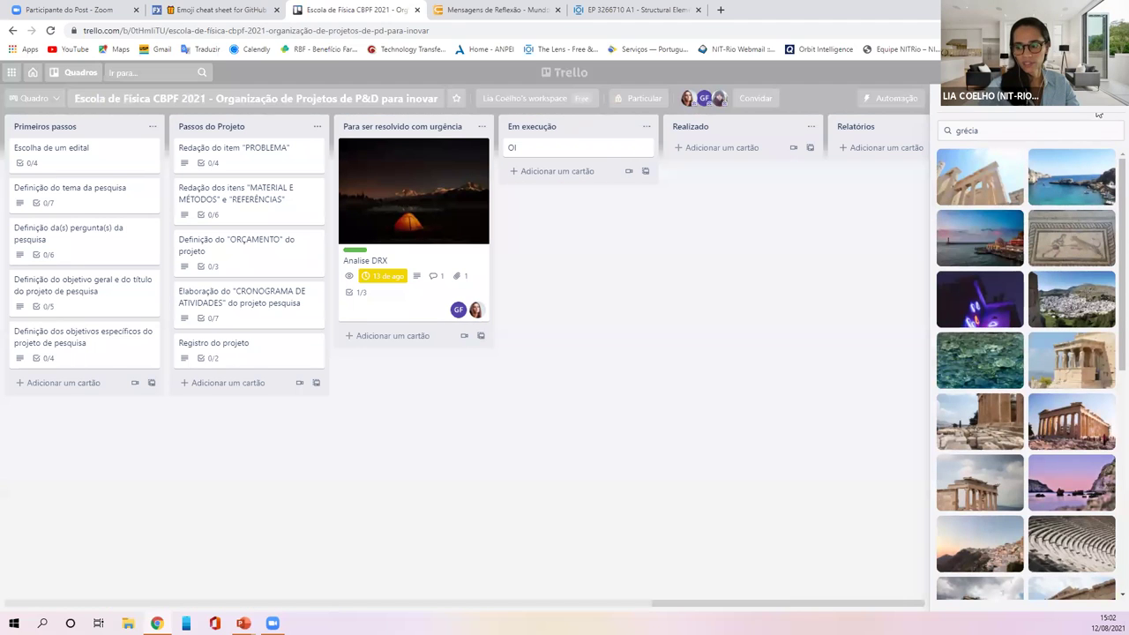
pyautogui.press('Escape')
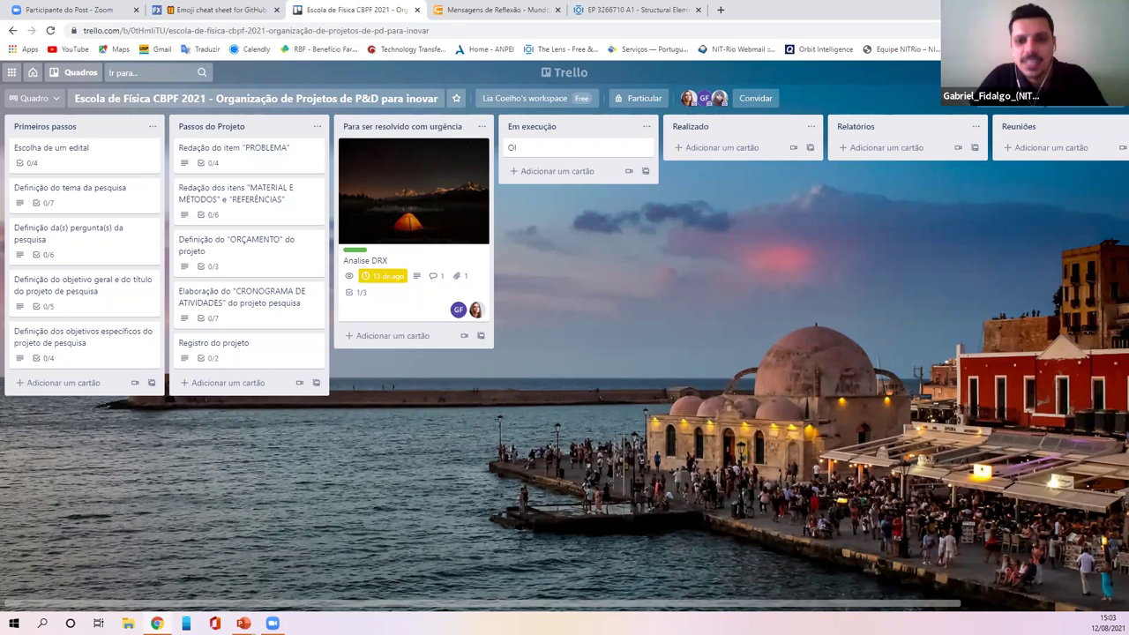
# Step: Open the "Dinâmica - Escola Física CBPF" board, look through its menu options, and return to the full board view
pyautogui.click(58, 73)
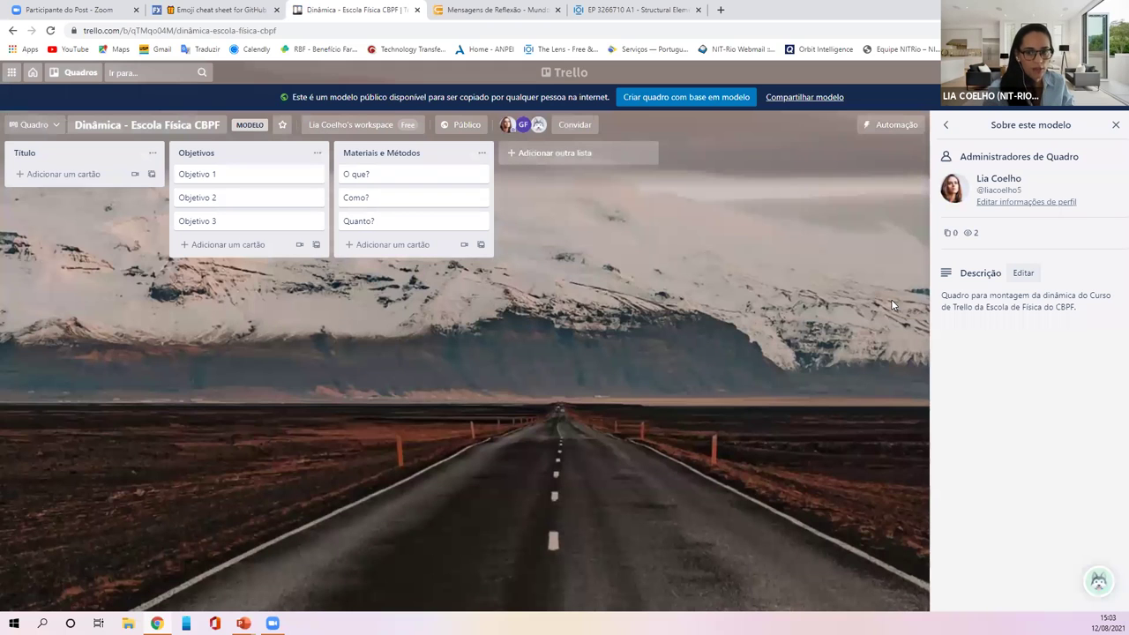
pyautogui.click(517, 430)
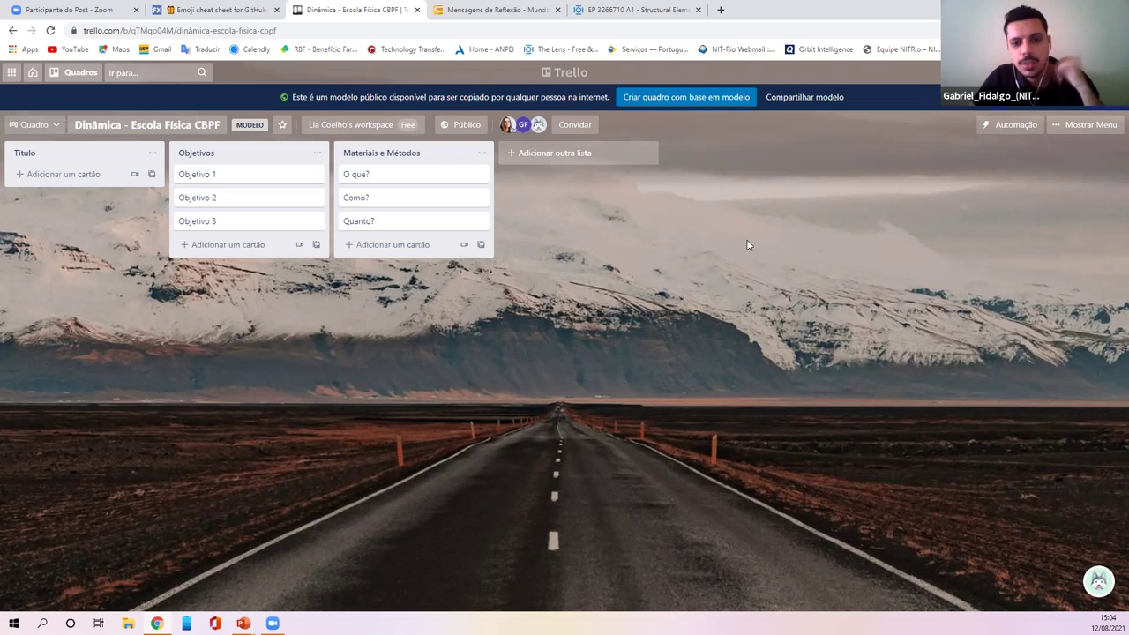
pyautogui.click(1077, 126)
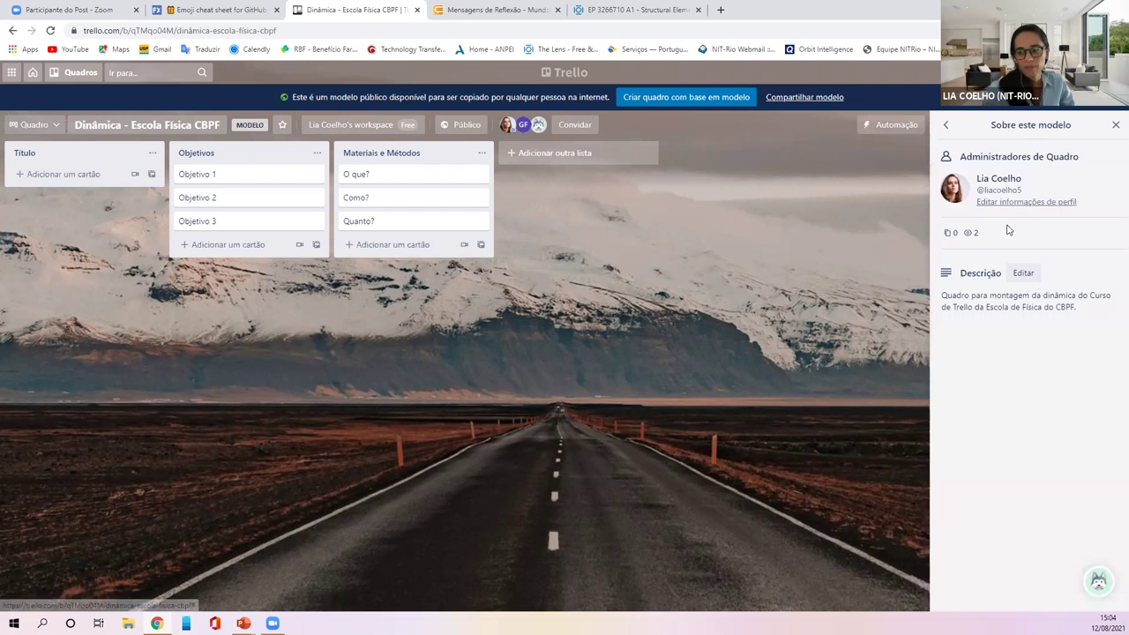
pyautogui.click(946, 124)
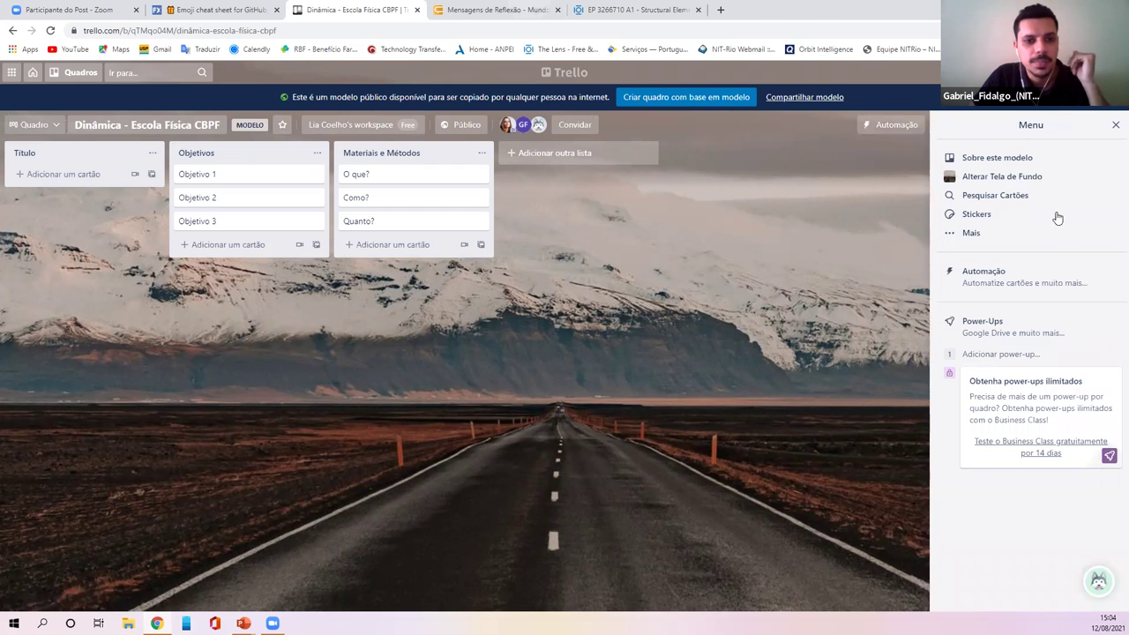
pyautogui.click(803, 304)
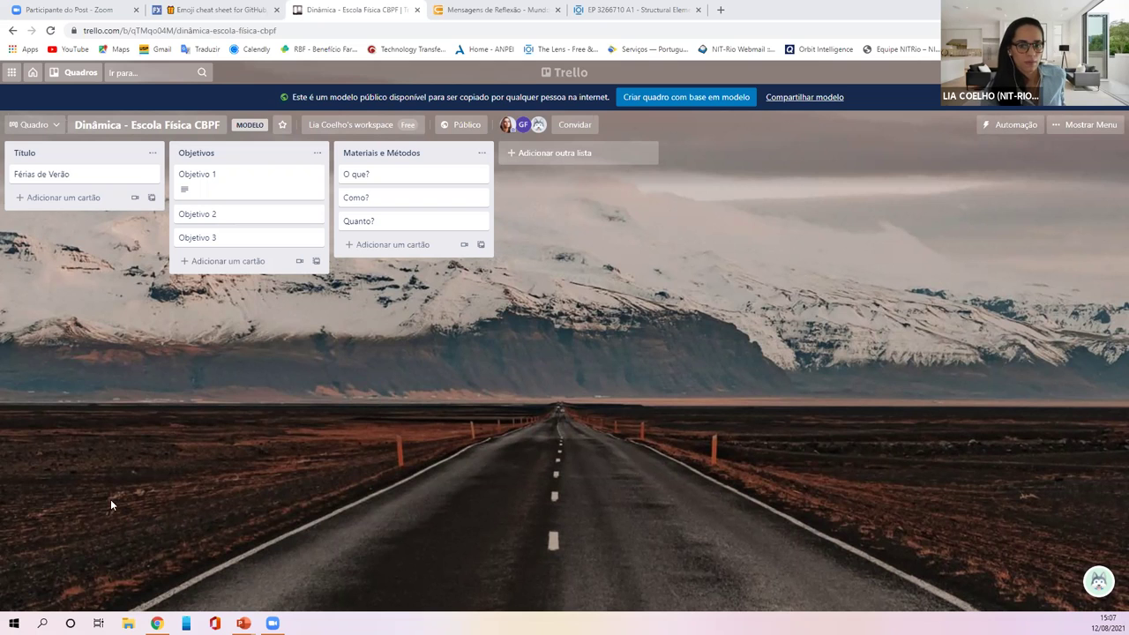
# Step: Copy the "Objetivo 1" card's description into its title, making it "Objetivo 1 Viajar para Chapada Diamantina em sete dias", and close the card
pyautogui.click(233, 178)
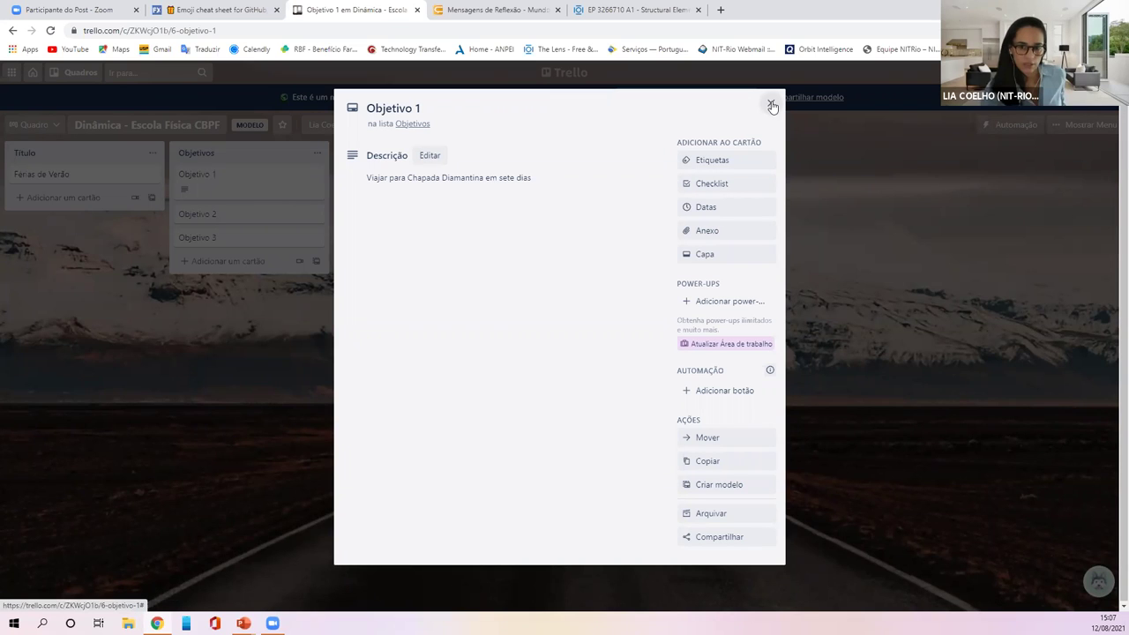
pyautogui.click(439, 183)
pyautogui.hotkey('ctrl', 'c')
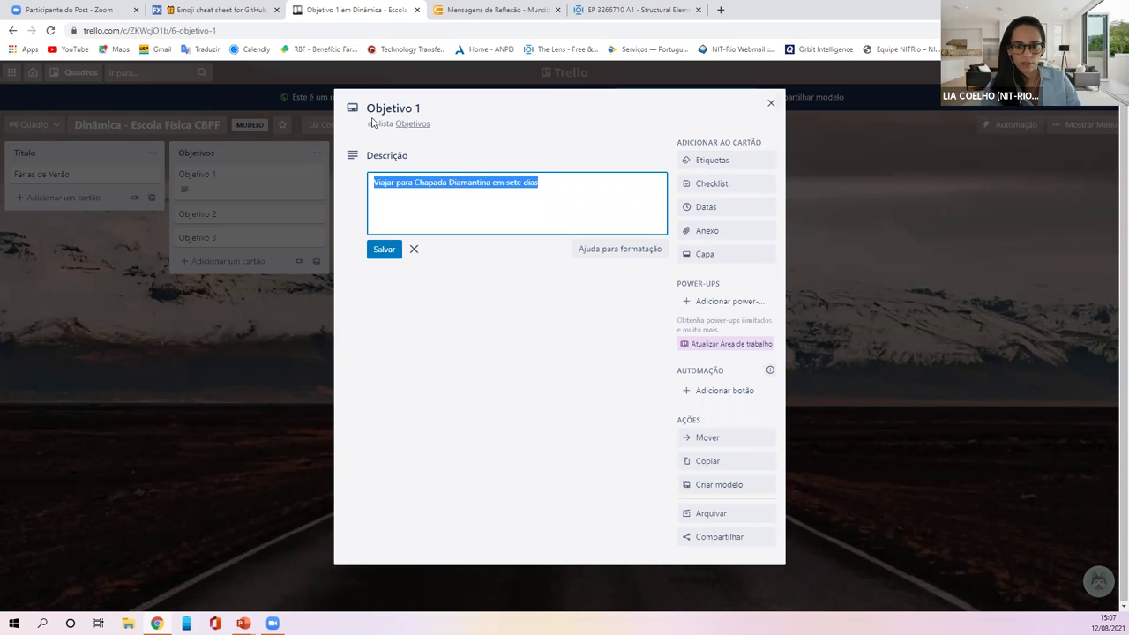
pyautogui.click(440, 108)
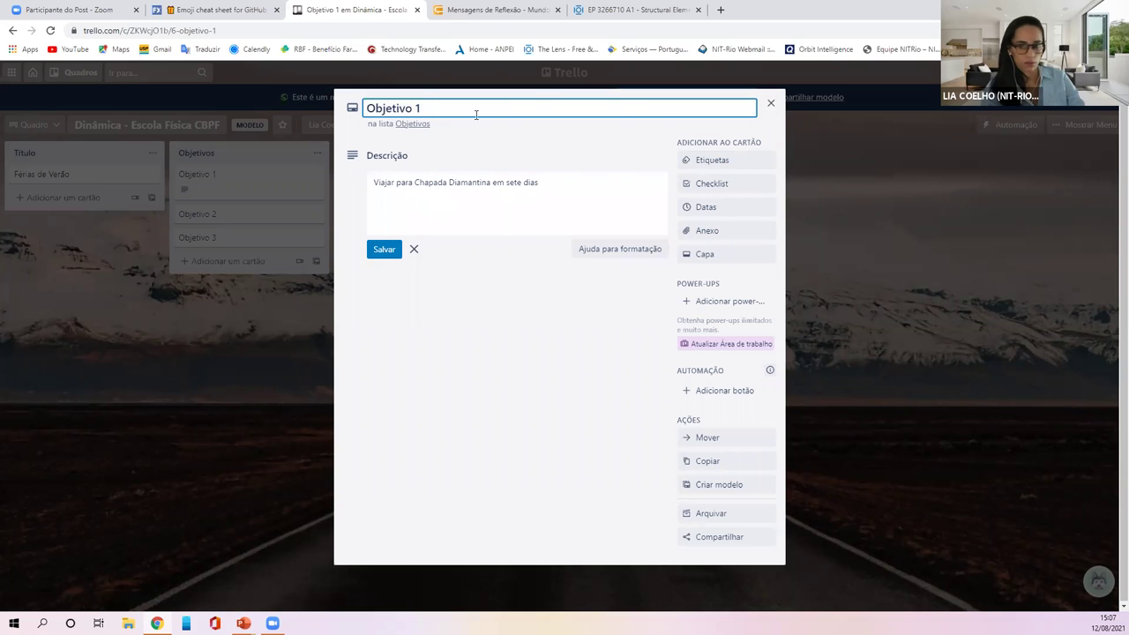
pyautogui.hotkey('ctrl', 'v')
pyautogui.press('Return')
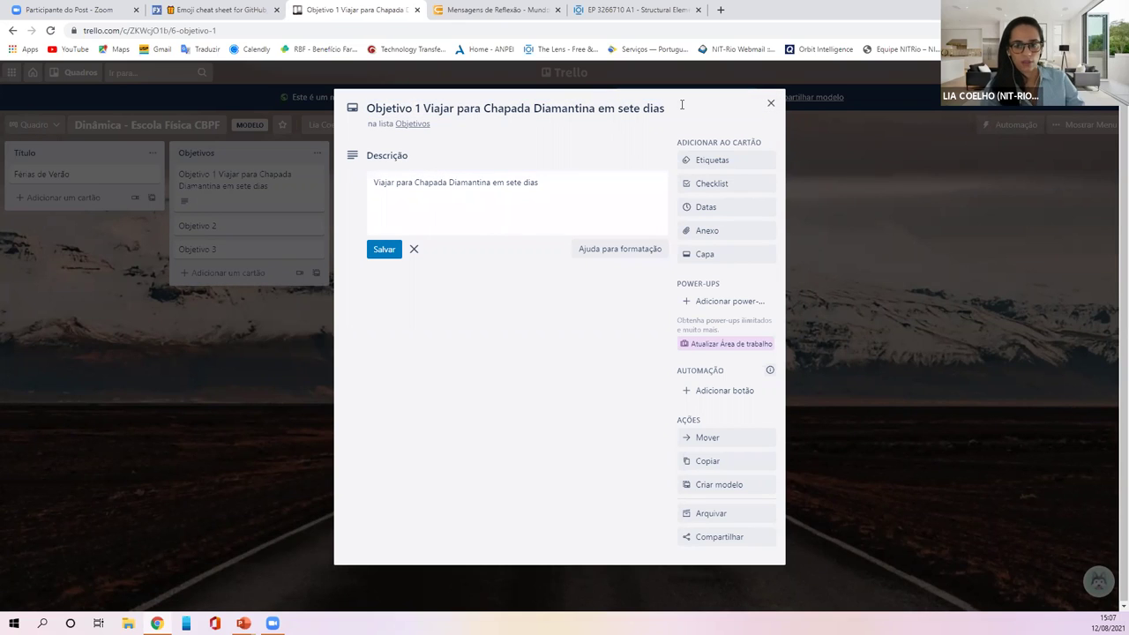
pyautogui.click(771, 104)
pyautogui.click(415, 249)
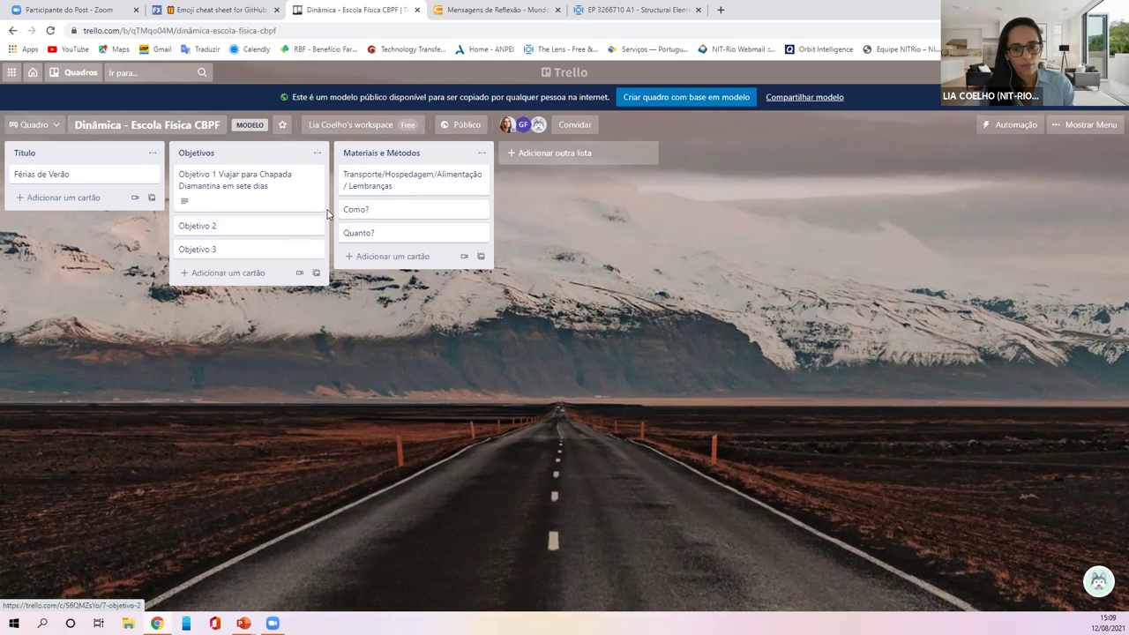
# Step: Look at the details of the "Como?" and "Transporte/Hospedagem/Alimentação/ Lembranças" cards in the "Materiais e Métodos" list without editing them
pyautogui.click(400, 211)
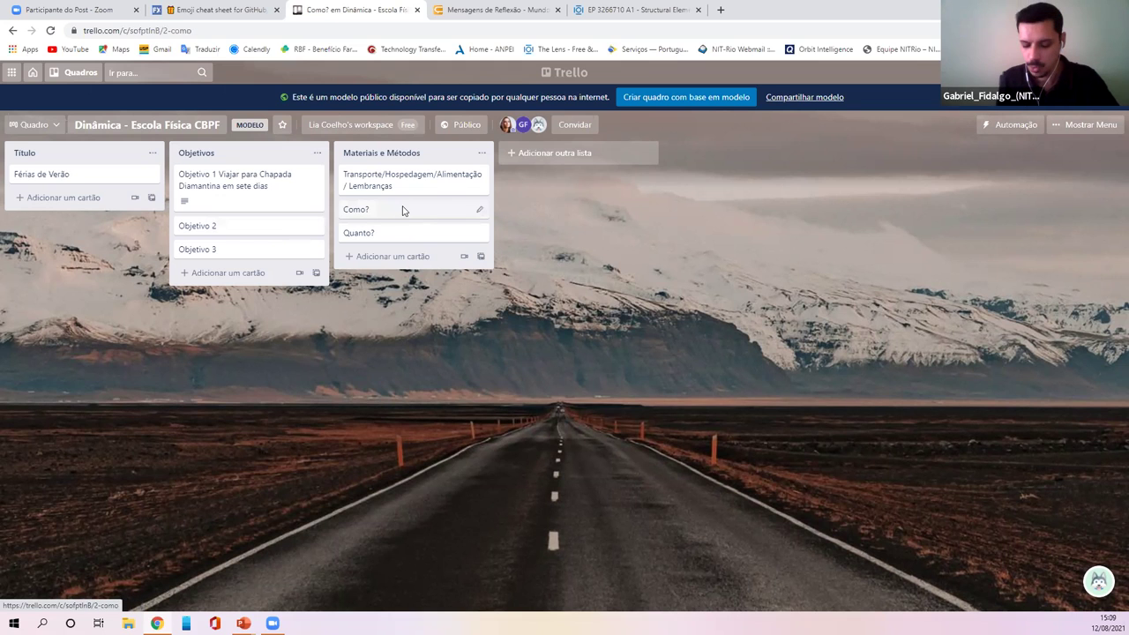
pyautogui.click(769, 106)
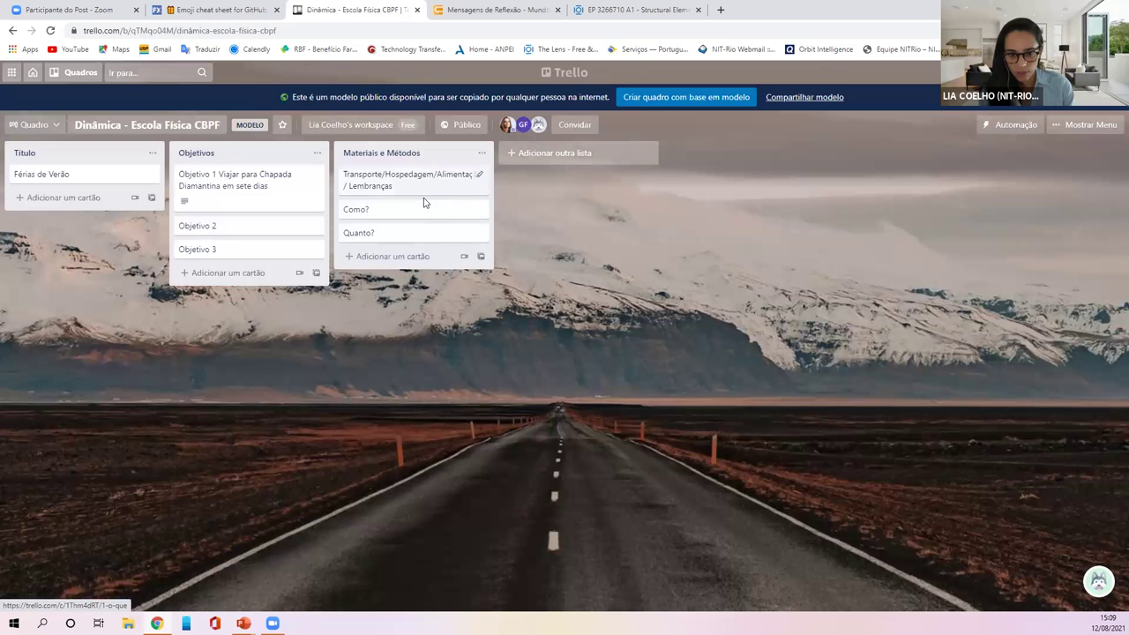
pyautogui.click(420, 188)
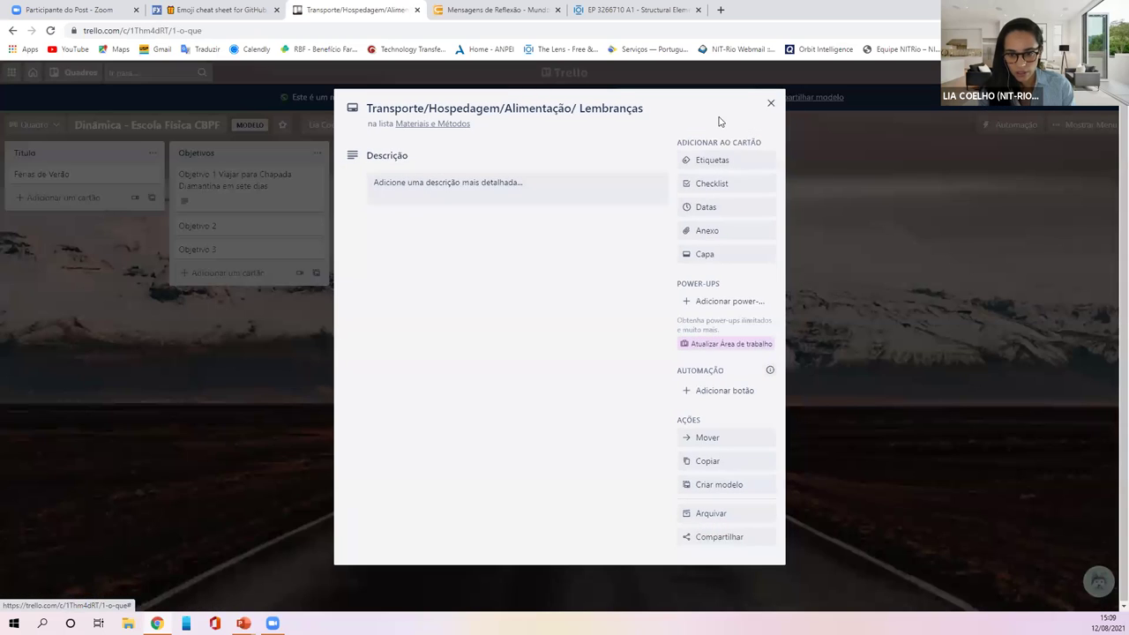
pyautogui.click(767, 111)
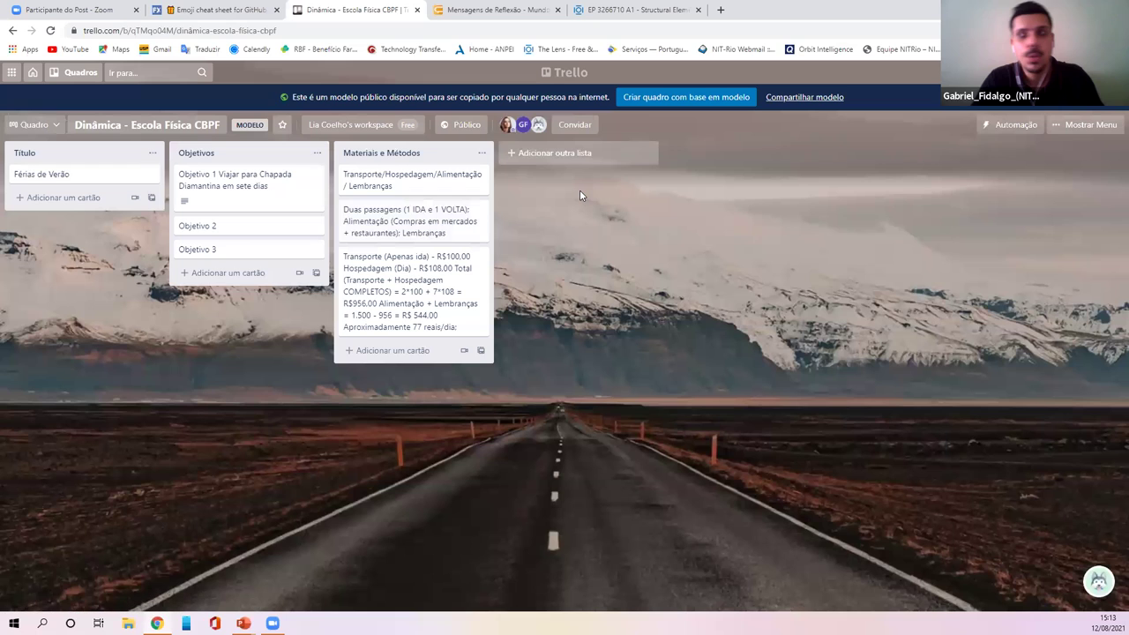
# Step: Close the "Mensagens de Reflexão" browser page
pyautogui.click(556, 12)
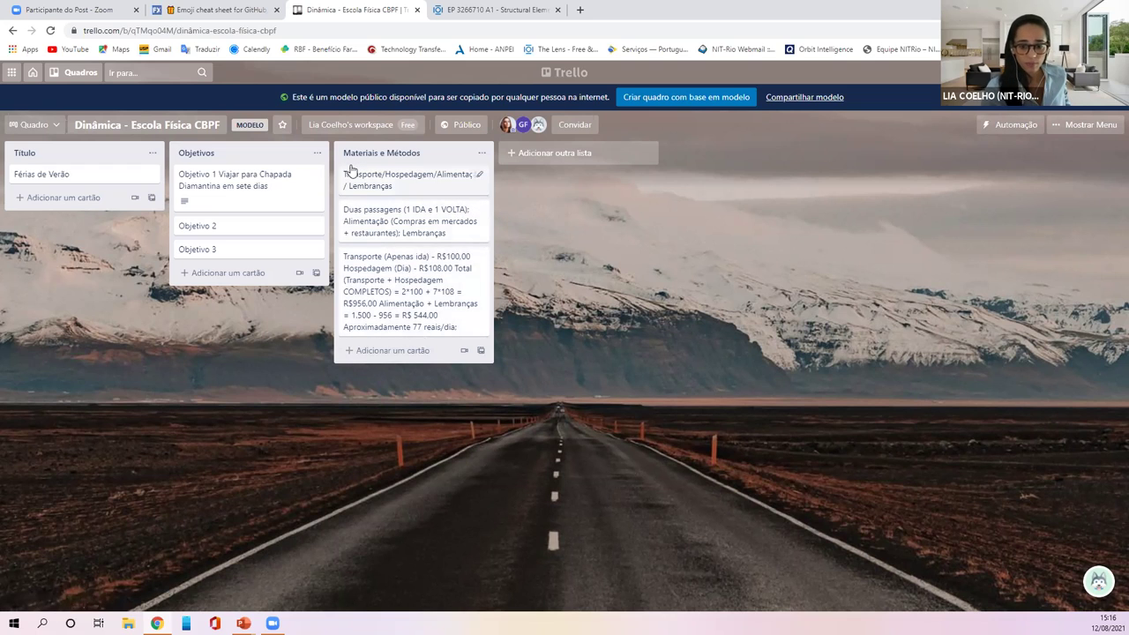
# Step: Examine the Loom video recording settings for the "Materiais e Métodos" list without recording, and view the "Transporte/Hospedagem/Alimentação/ Lembranças" card's details
pyautogui.click(465, 352)
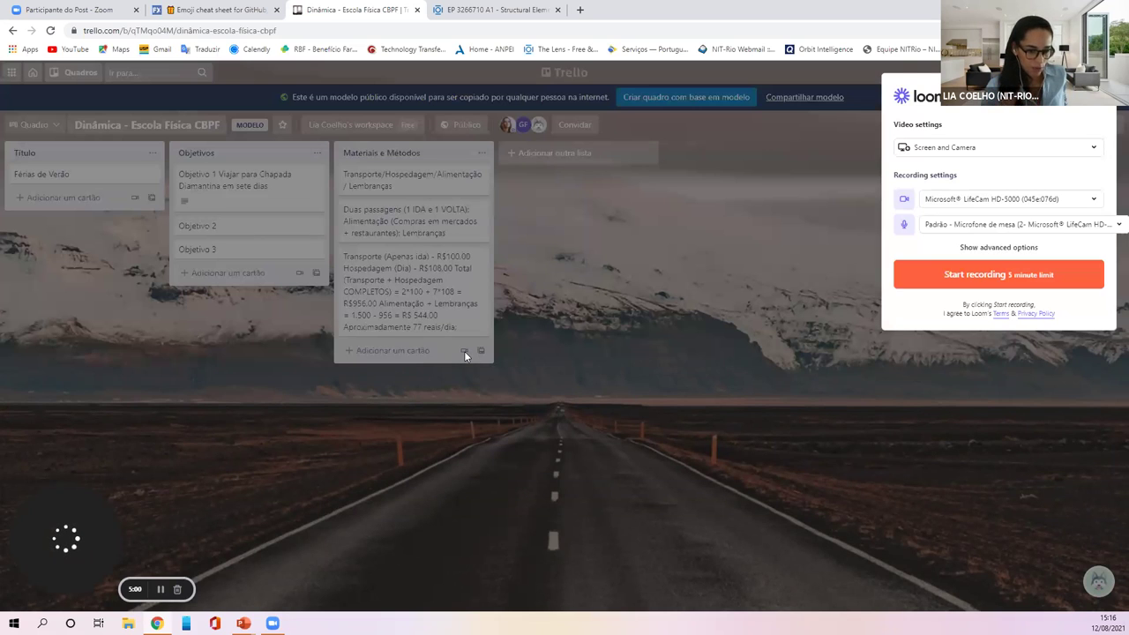
pyautogui.moveTo(82, 522)
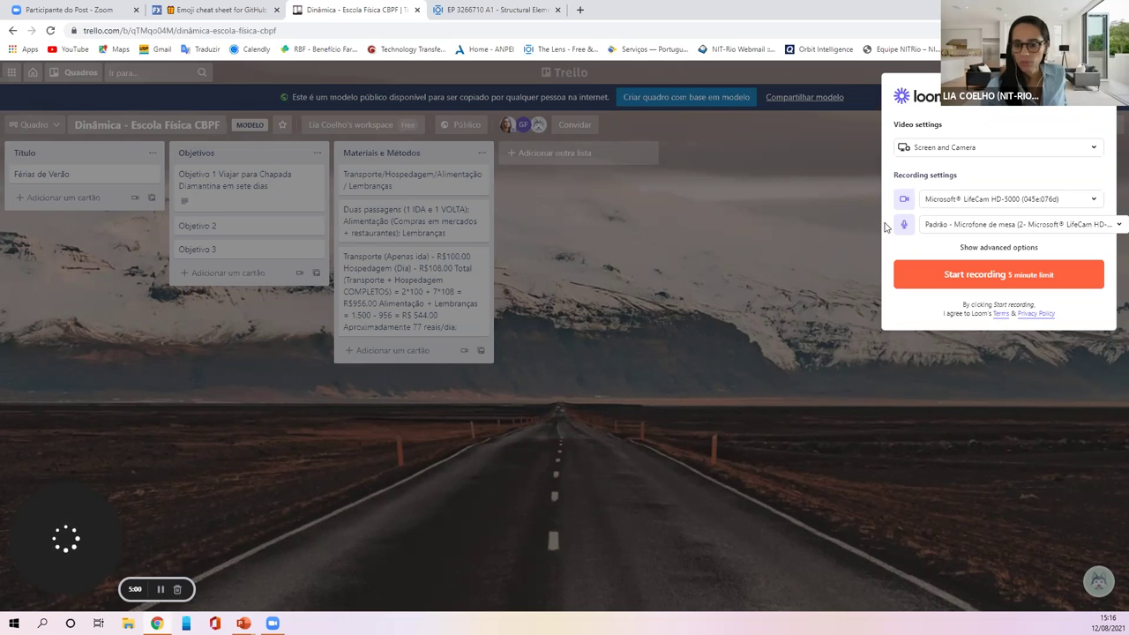
pyautogui.click(582, 227)
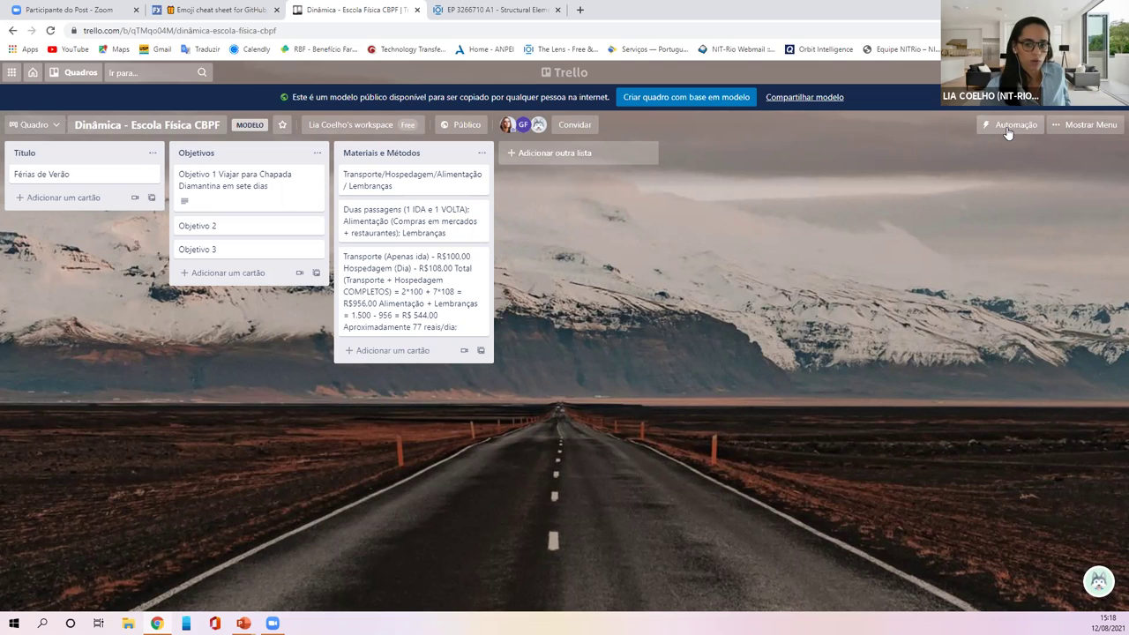
pyautogui.click(438, 181)
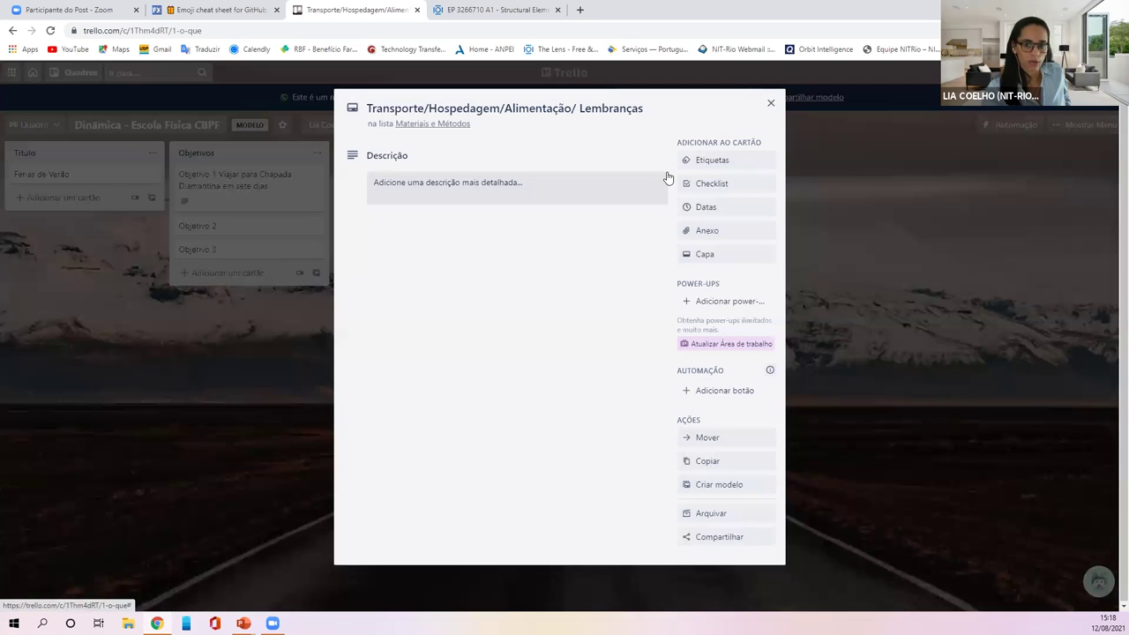
pyautogui.click(769, 105)
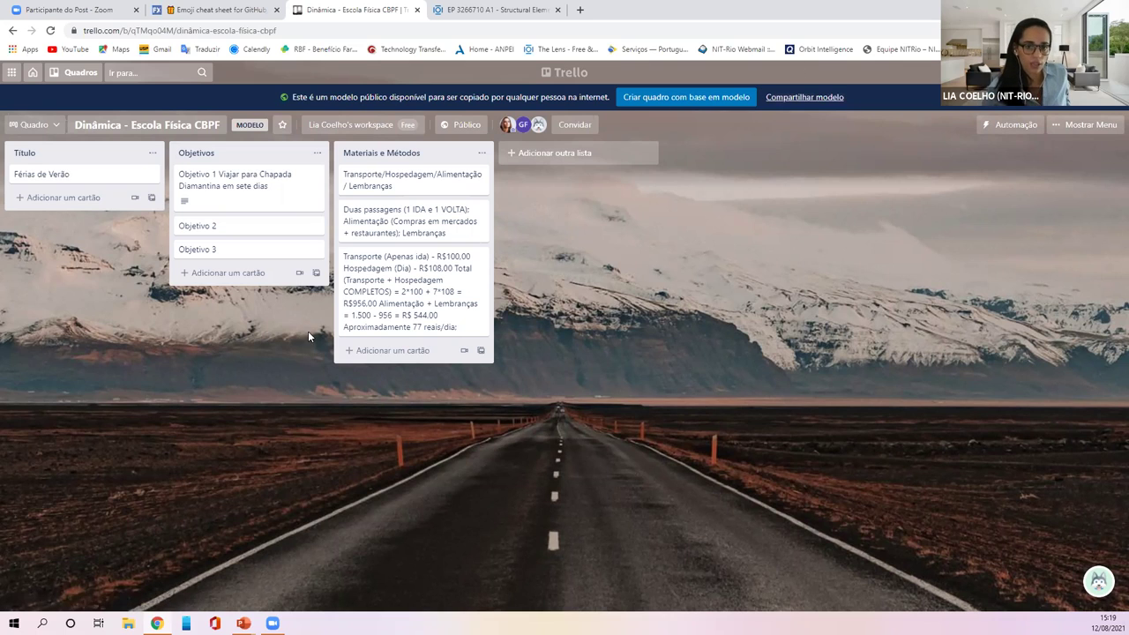
# Step: Return to the "Escola de Física CBPF 2021 - Organização de Projetos de P&D para inovar" board and show its menu
pyautogui.click(33, 73)
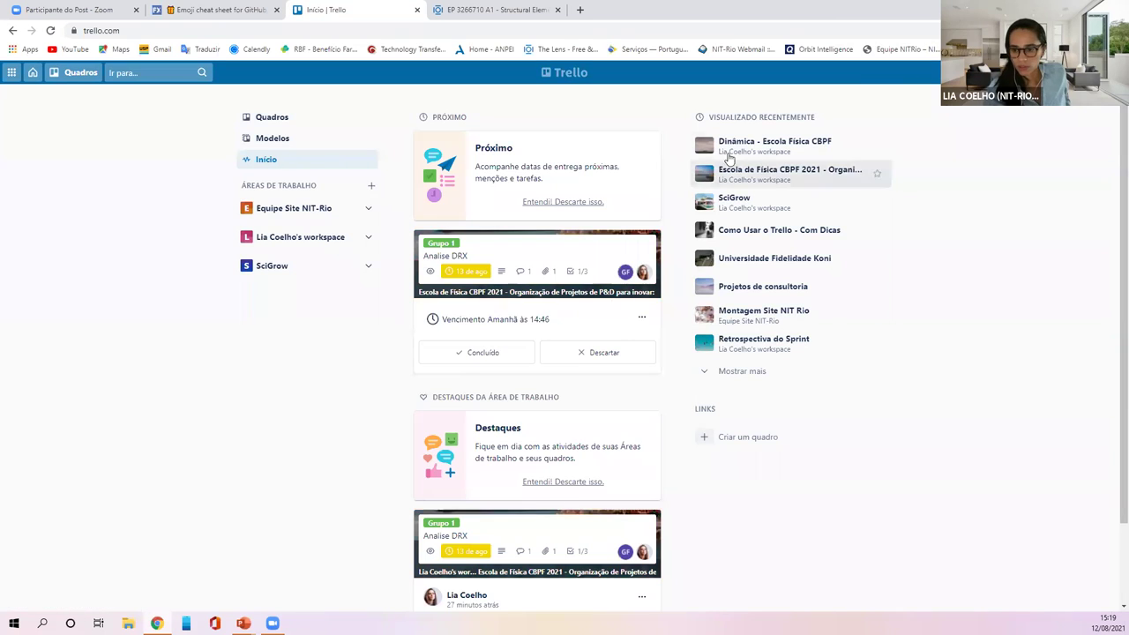
pyautogui.click(778, 172)
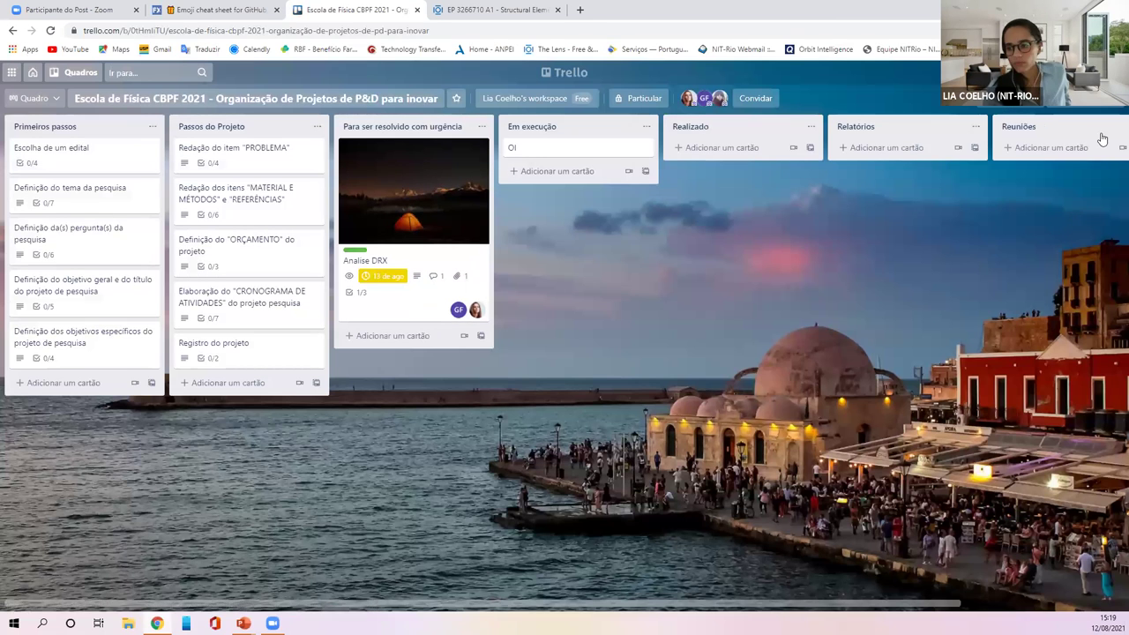
pyautogui.click(1063, 98)
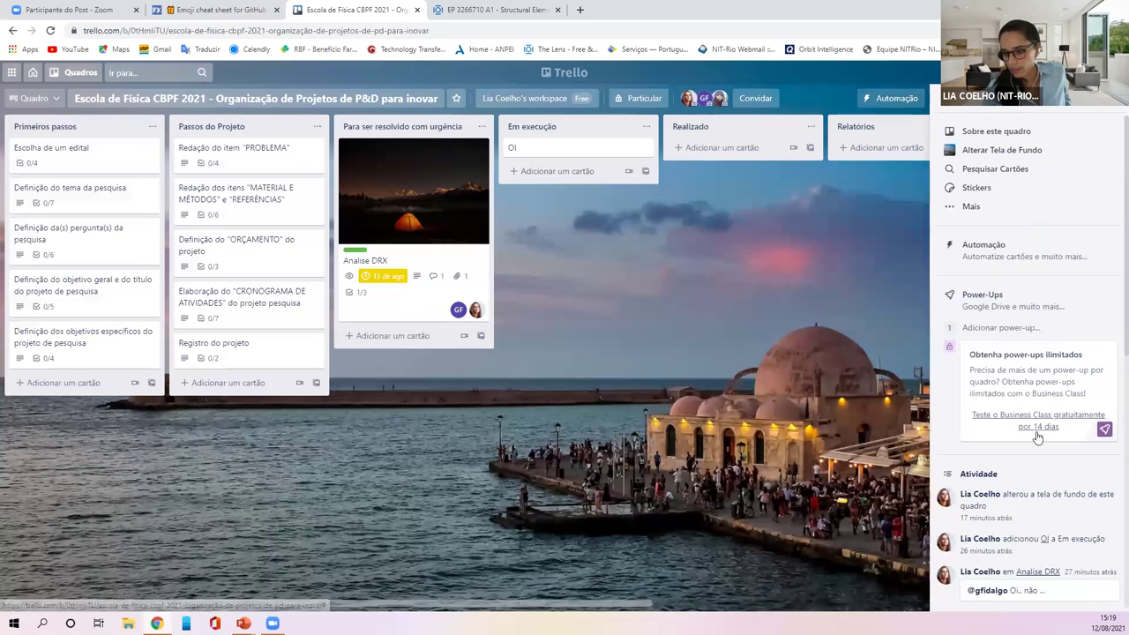
# Step: Change the "Escola de Física CBPF 2021 - Organização de Projetos de P&D para inovar" board's visibility from private to public
pyautogui.click(641, 98)
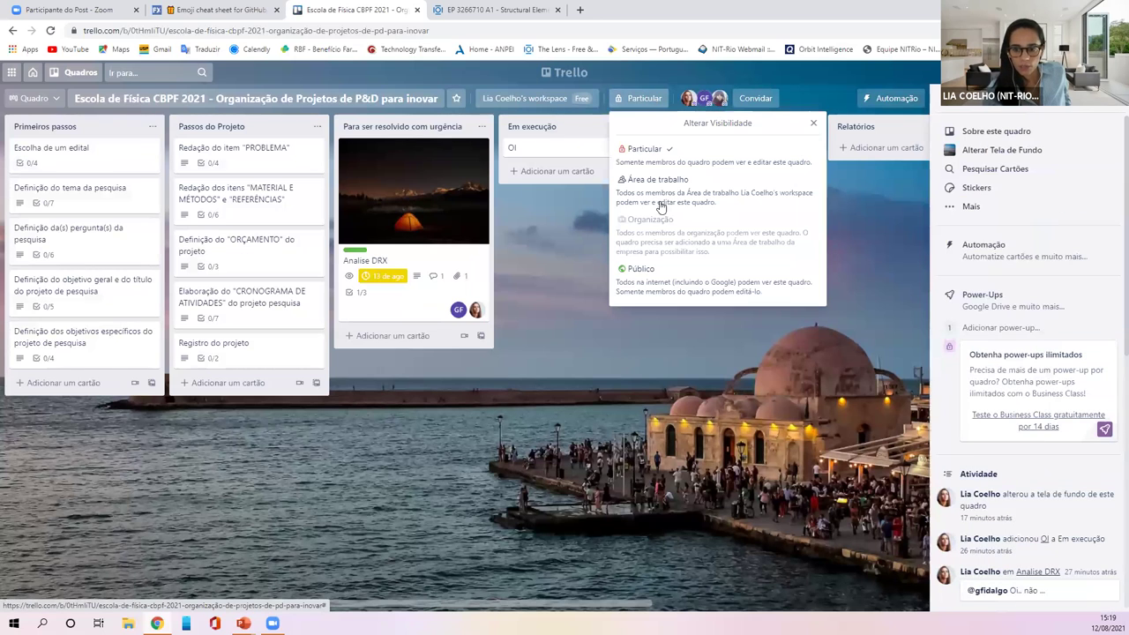
pyautogui.click(802, 299)
pyautogui.click(754, 198)
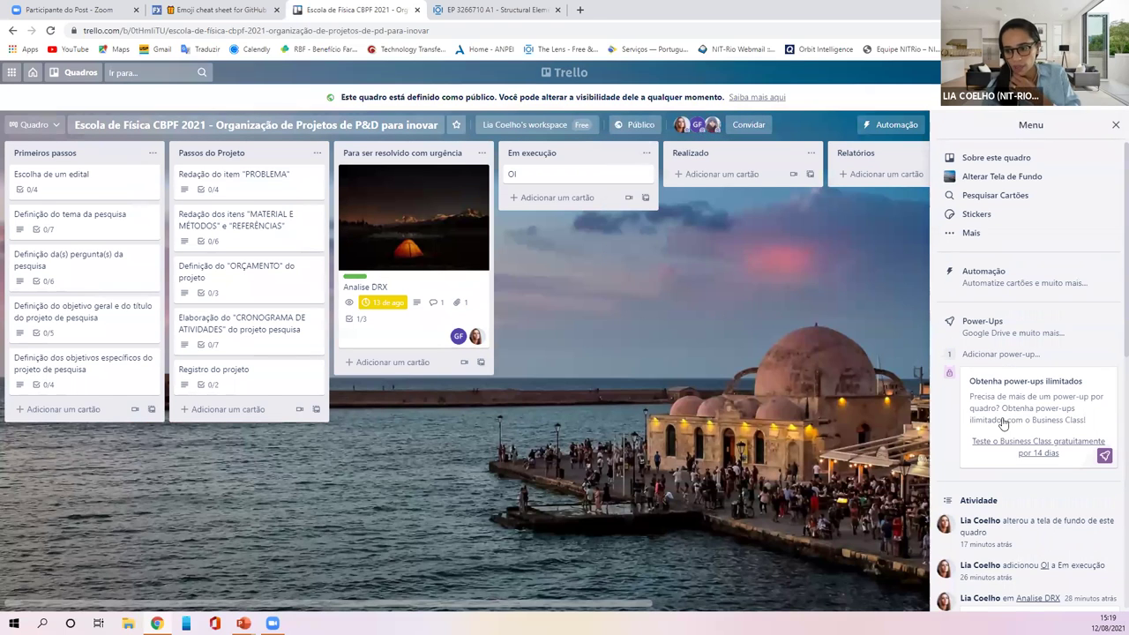
# Step: Look through the board's activity history and bring up the board's shareable link
pyautogui.scroll(-3, 1053, 465)
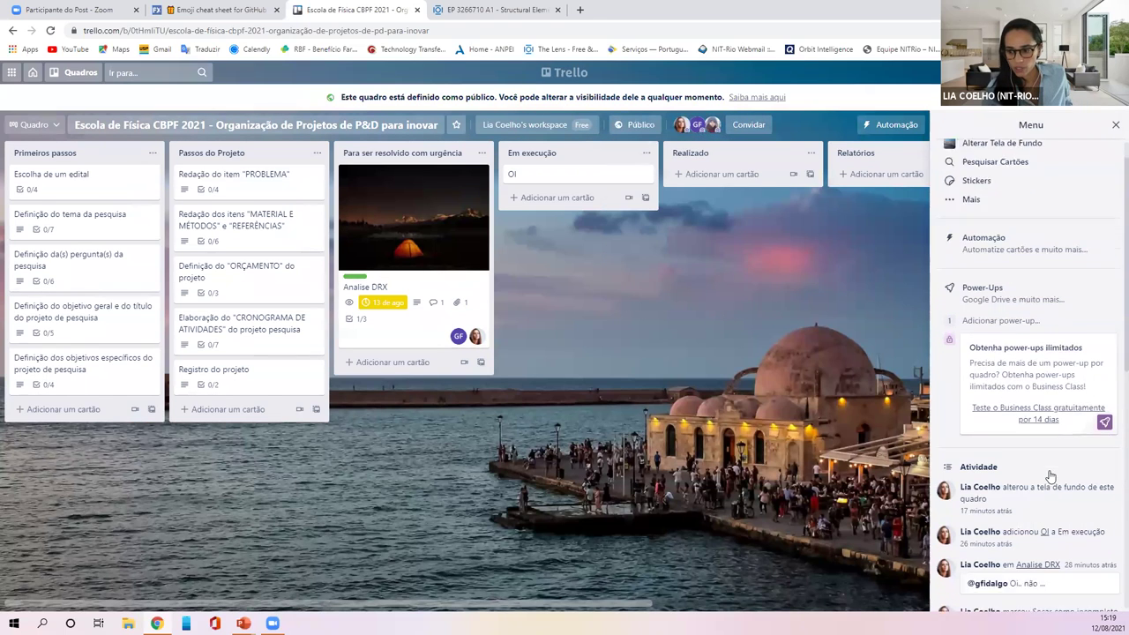
pyautogui.scroll(-2, 1050, 471)
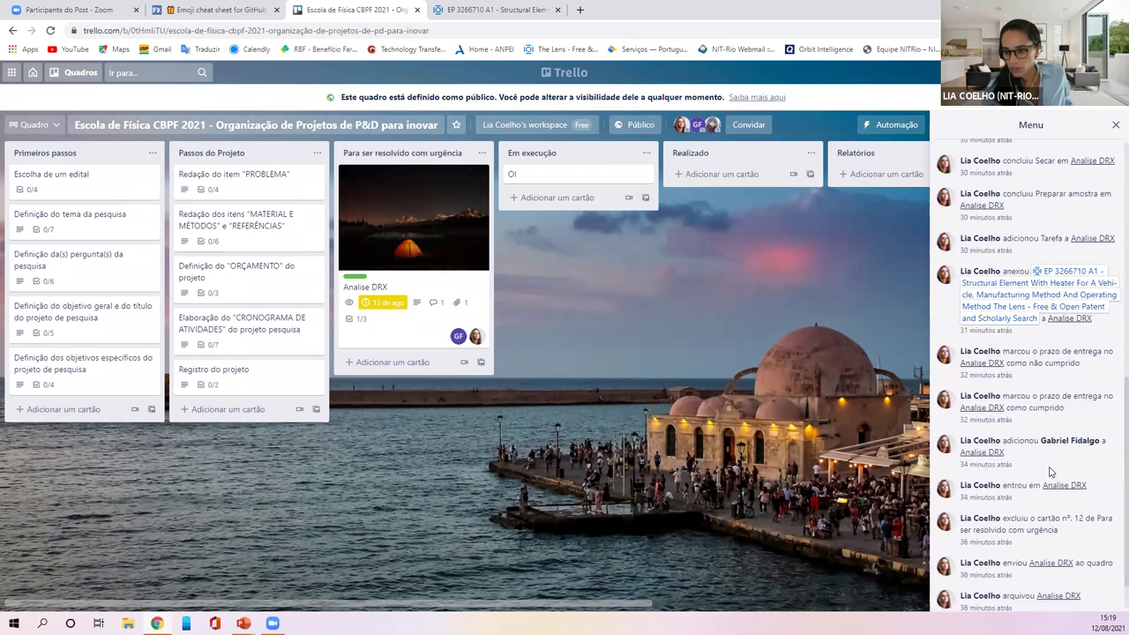
pyautogui.scroll(4, 1048, 467)
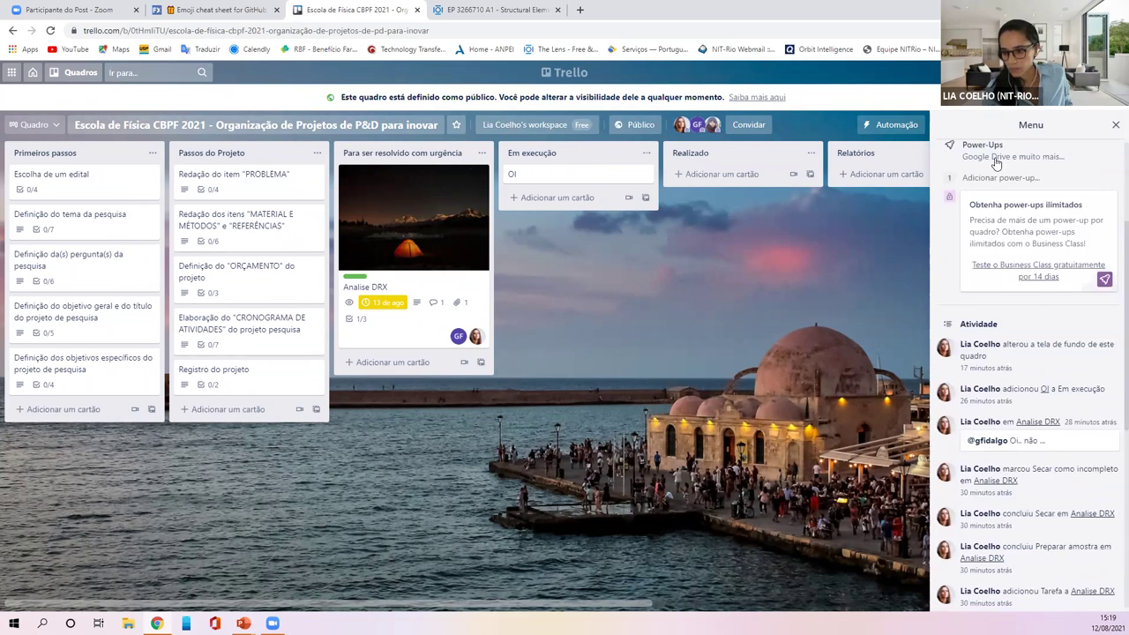
pyautogui.scroll(3, 996, 163)
pyautogui.click(980, 232)
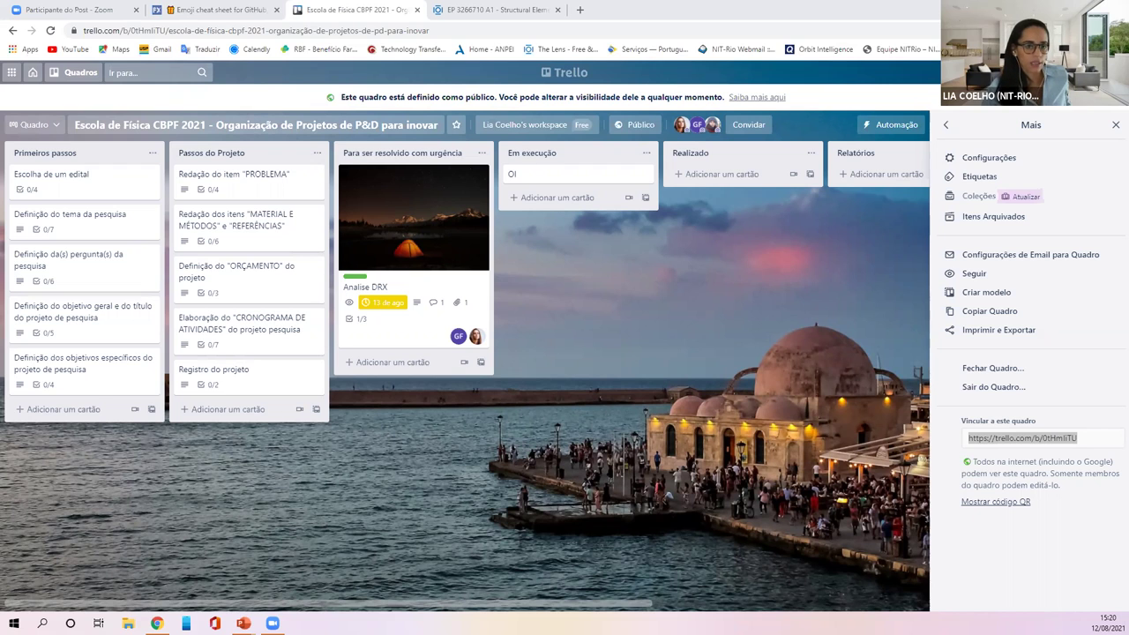
# Step: View the details of the "Escolha de um edital" and "Definição da(s) pergunta(s) da pesquisa" cards without editing them
pyautogui.click(89, 192)
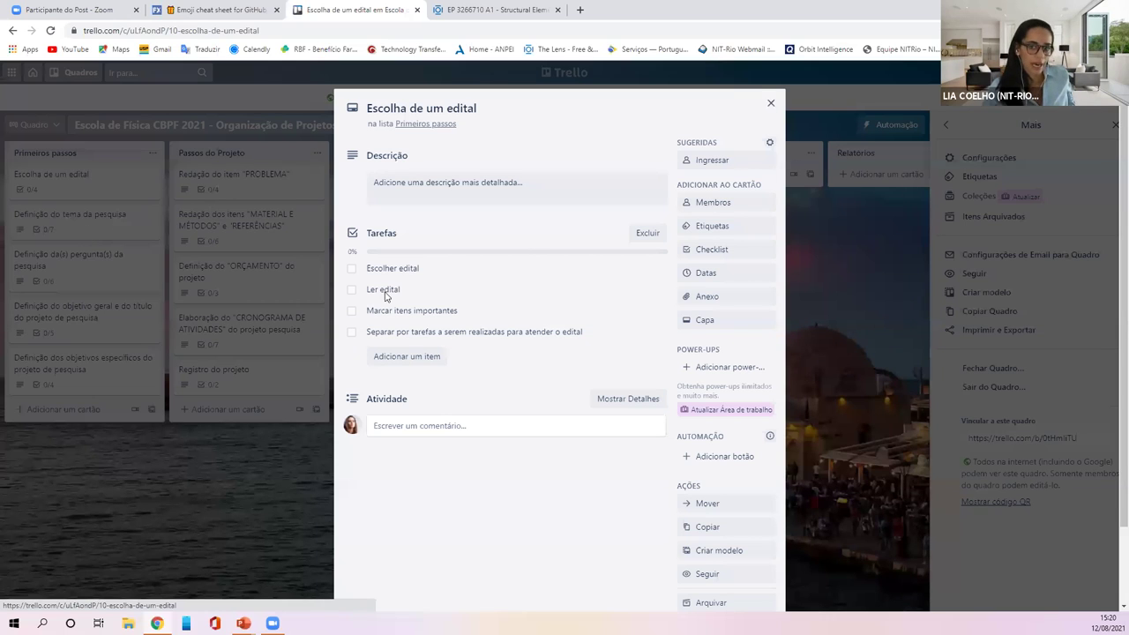
pyautogui.click(770, 103)
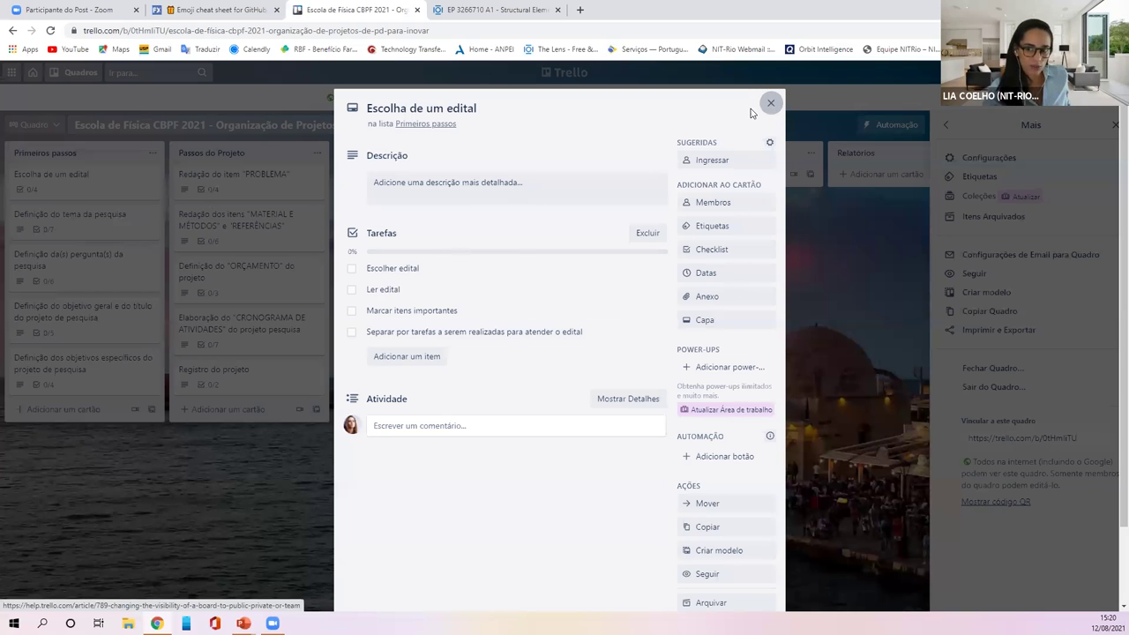
pyautogui.click(87, 282)
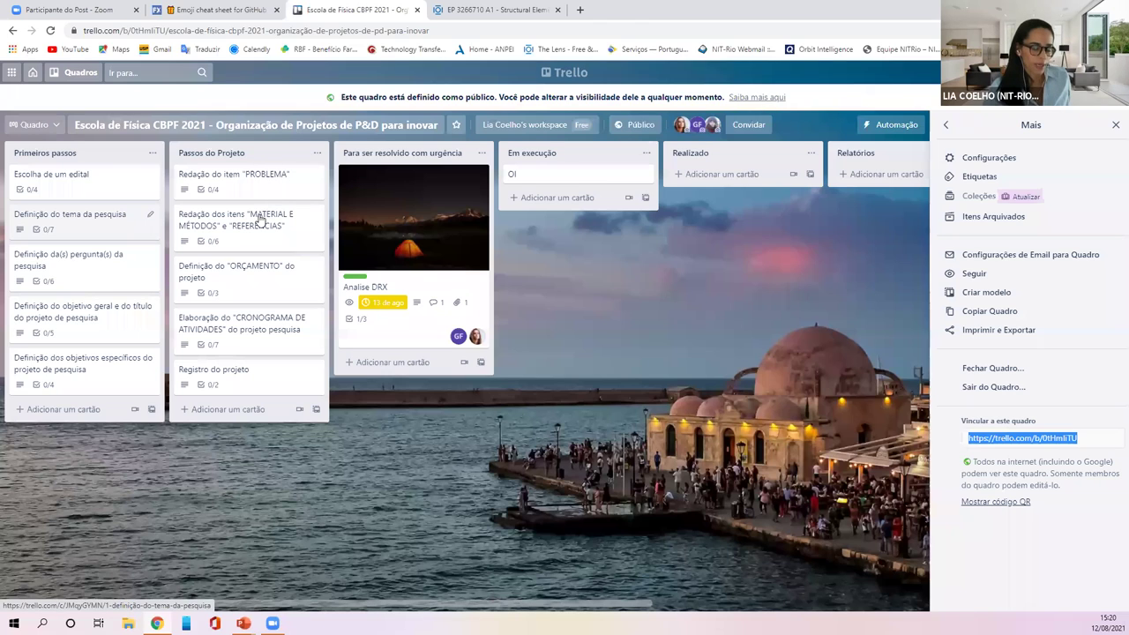
pyautogui.hotkey('alt', 'Left')
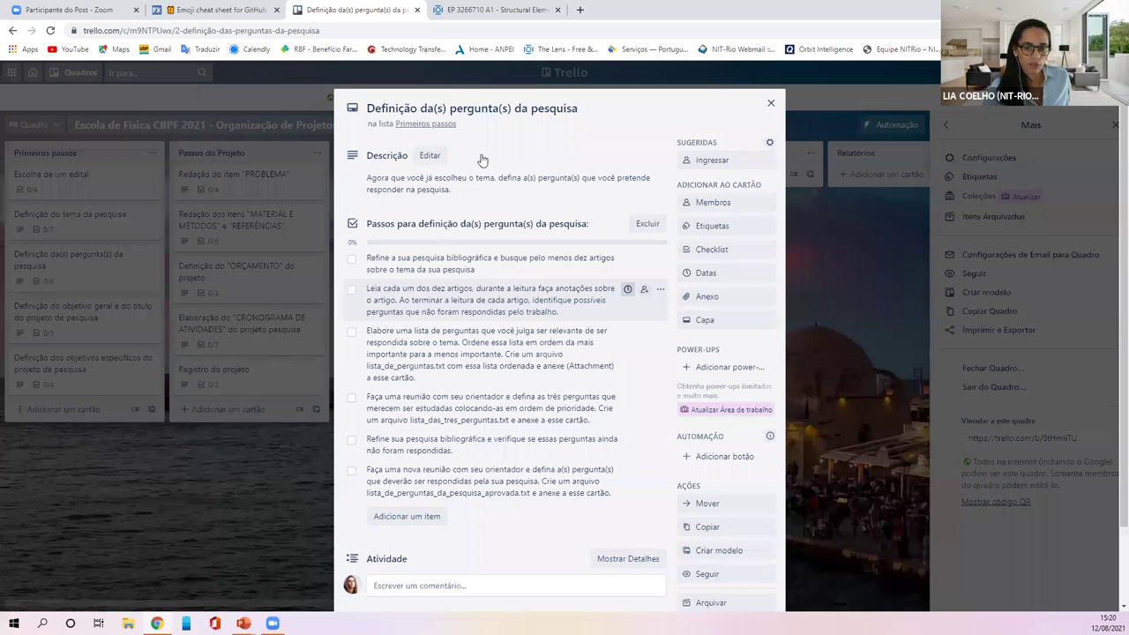
pyautogui.press('Escape')
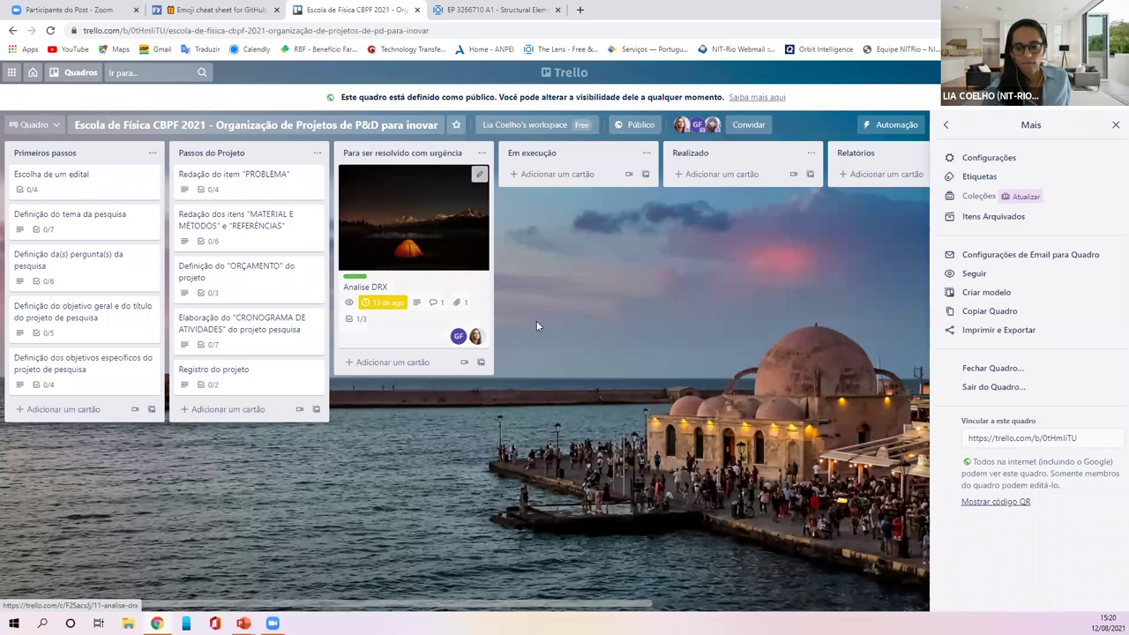
# Step: Archive the "Analise DRX" and "OI" cards and permanently delete both from the archived items
pyautogui.press('e')
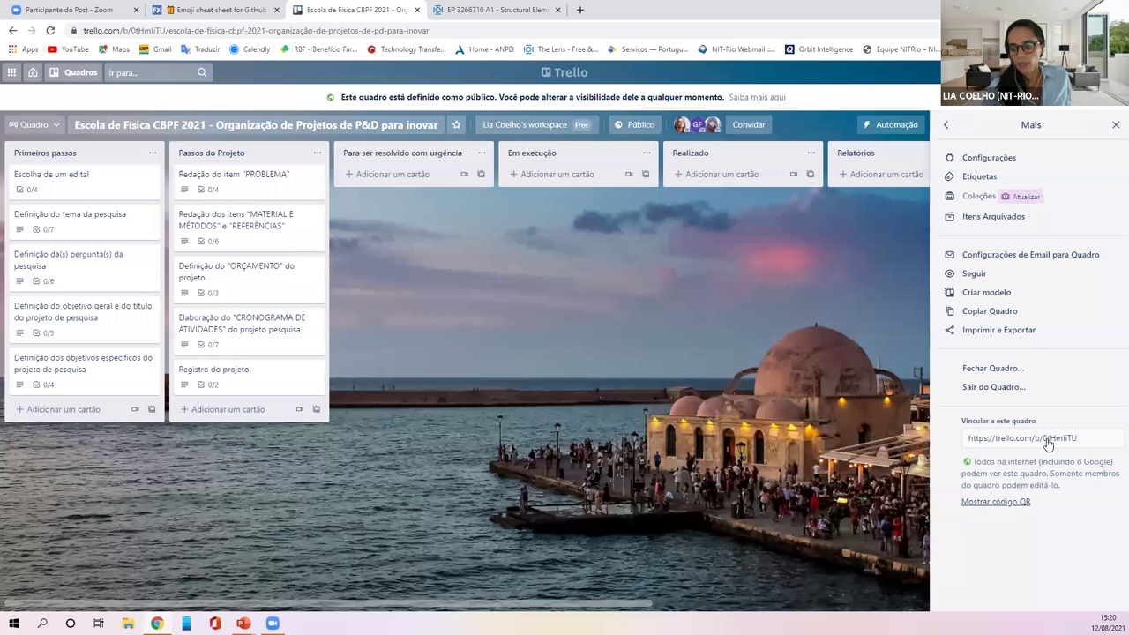
pyautogui.click(1045, 441)
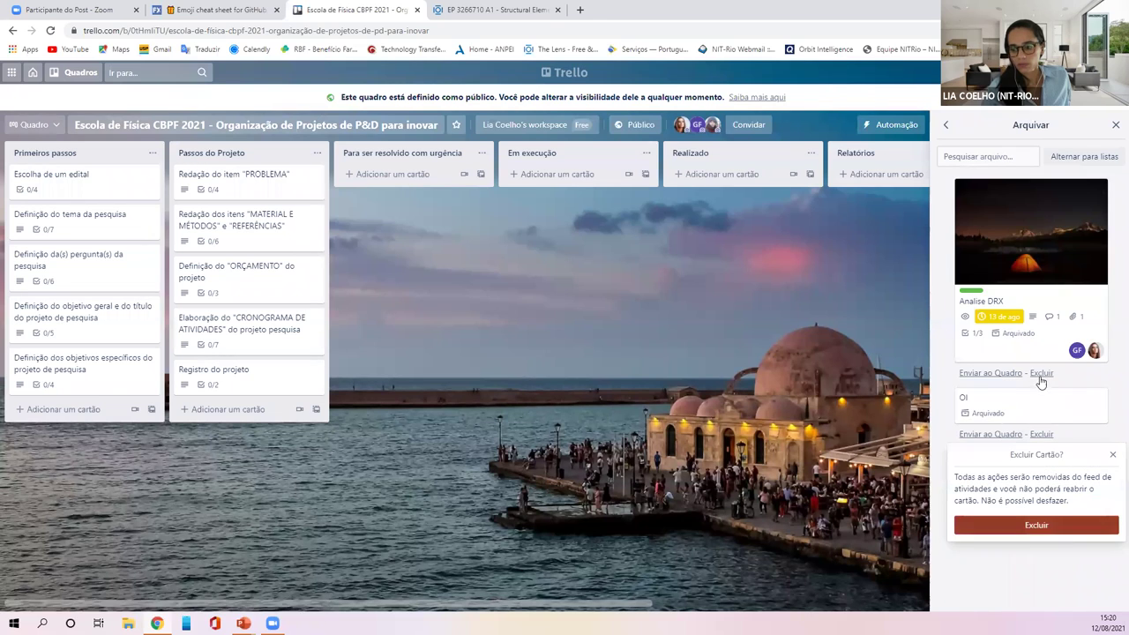
pyautogui.click(1041, 373)
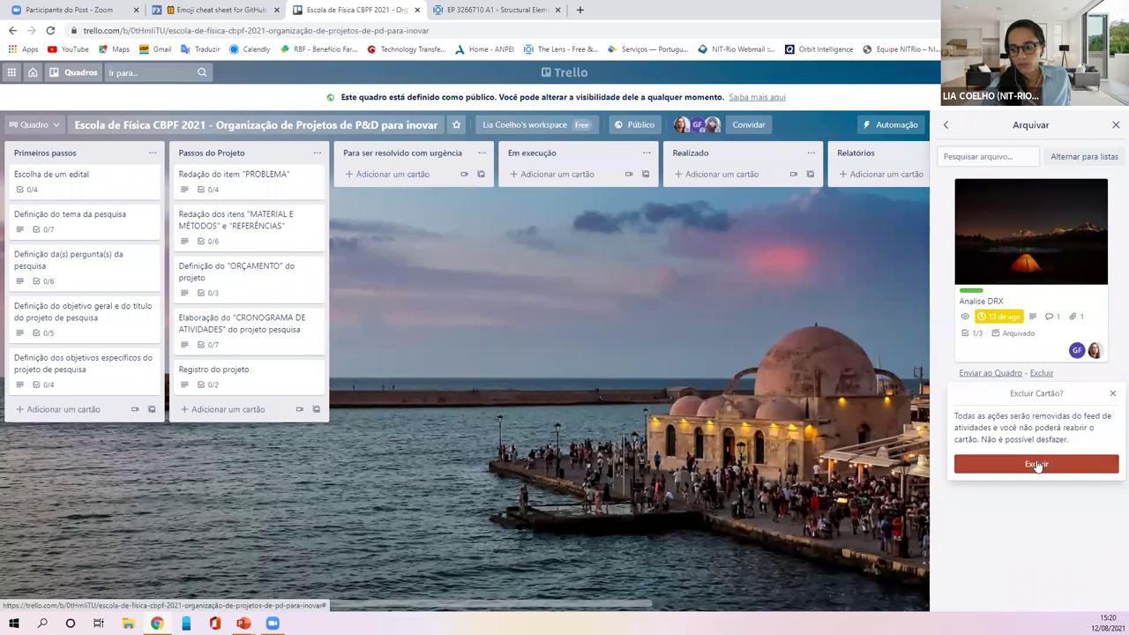
pyautogui.click(1036, 465)
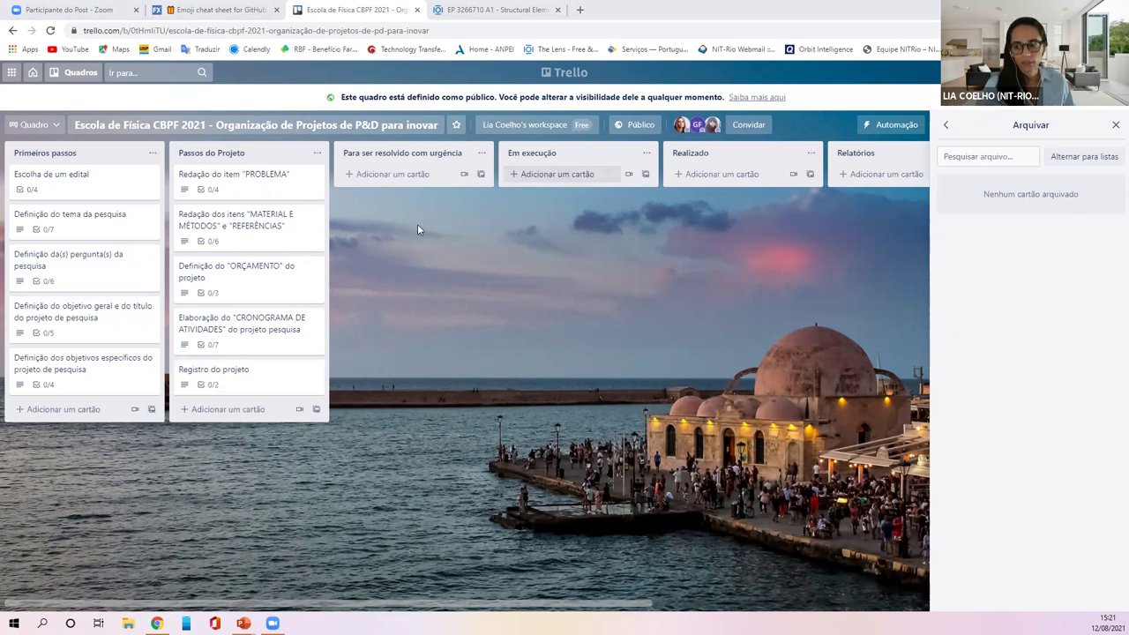
pyautogui.click(1114, 128)
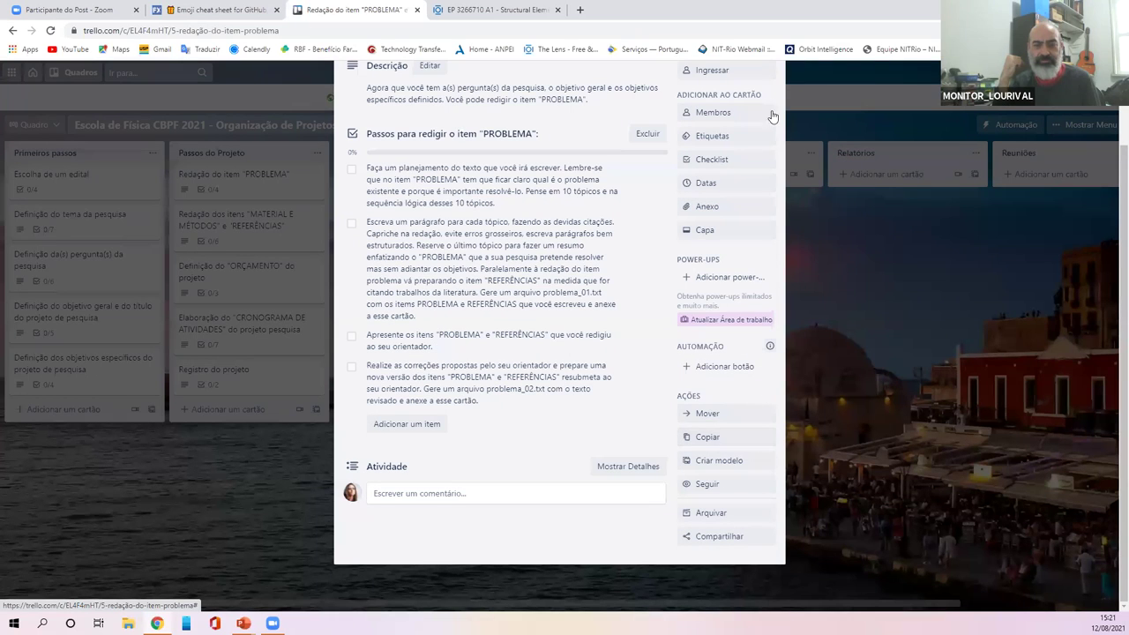
# Step: Examine the destination boards offered for moving the "Redação do item "PROBLEMA"" card without moving it
pyautogui.scroll(1, 719, 494)
pyautogui.scroll(-1, 710, 441)
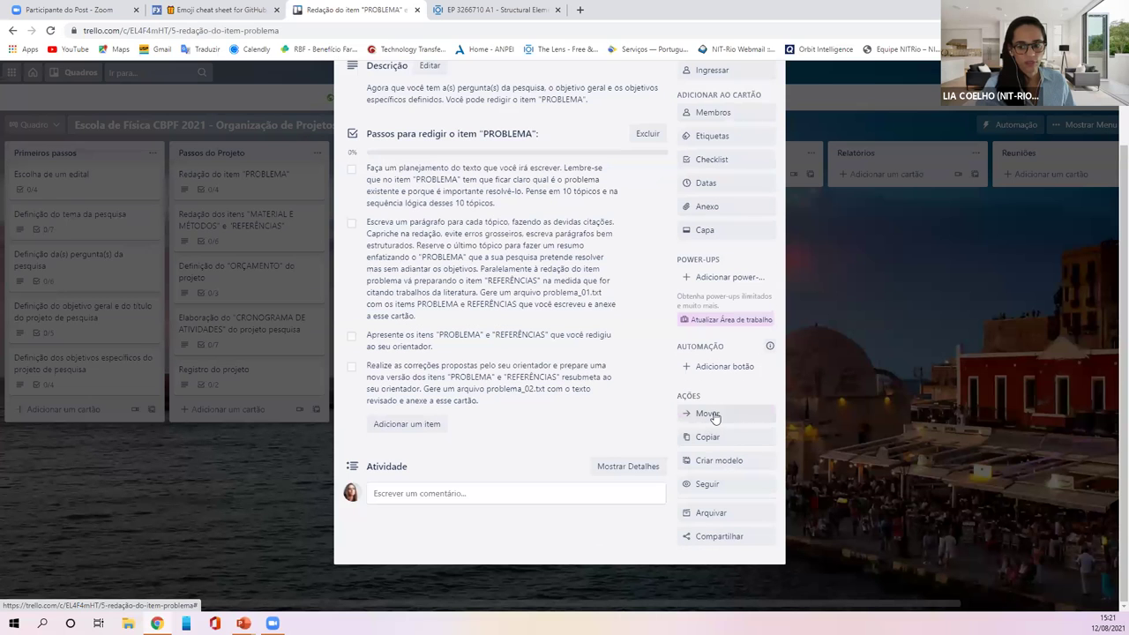
pyautogui.click(711, 414)
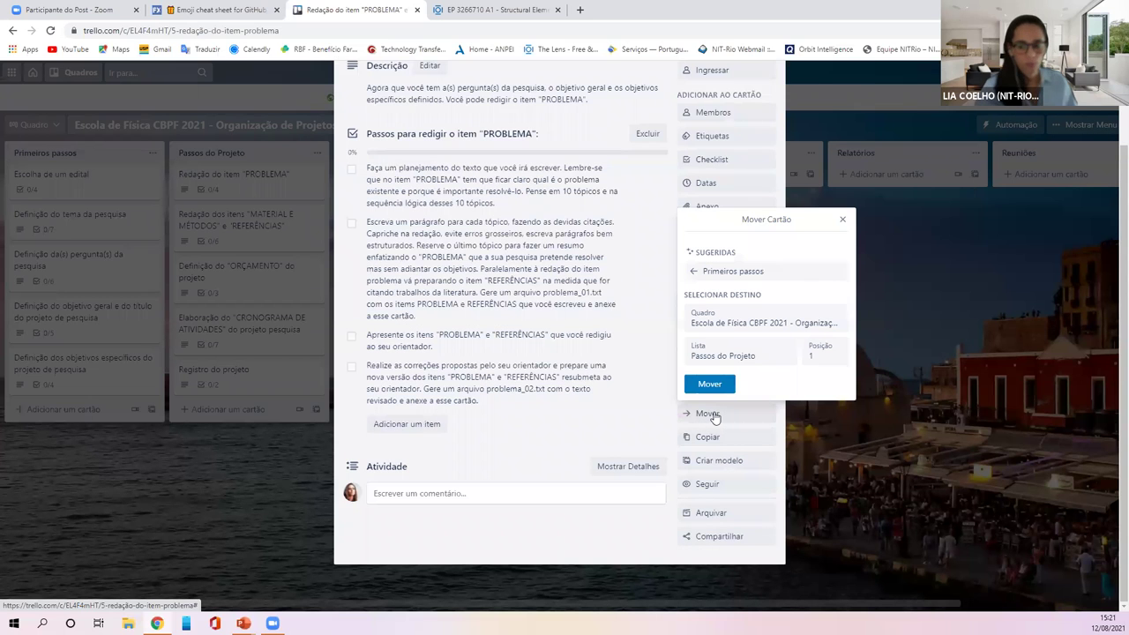
pyautogui.click(820, 324)
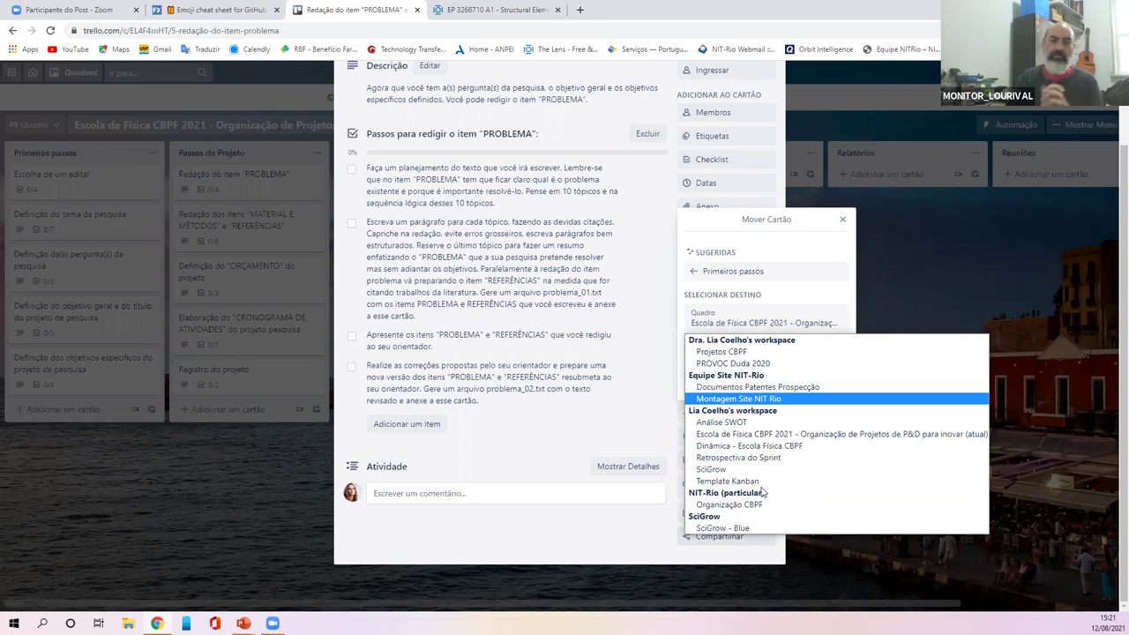
pyautogui.click(957, 306)
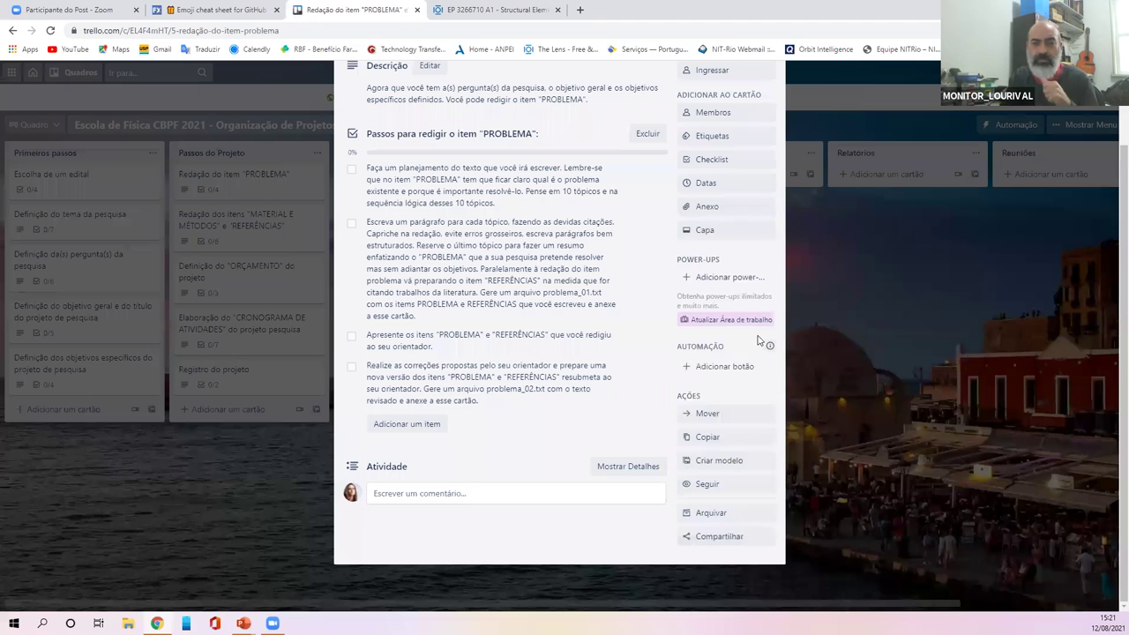
# Step: Examine the title, checklist and destination options for copying the "Redação do item "PROBLEMA"" card, without creating a copy
pyautogui.click(711, 436)
pyautogui.click(748, 344)
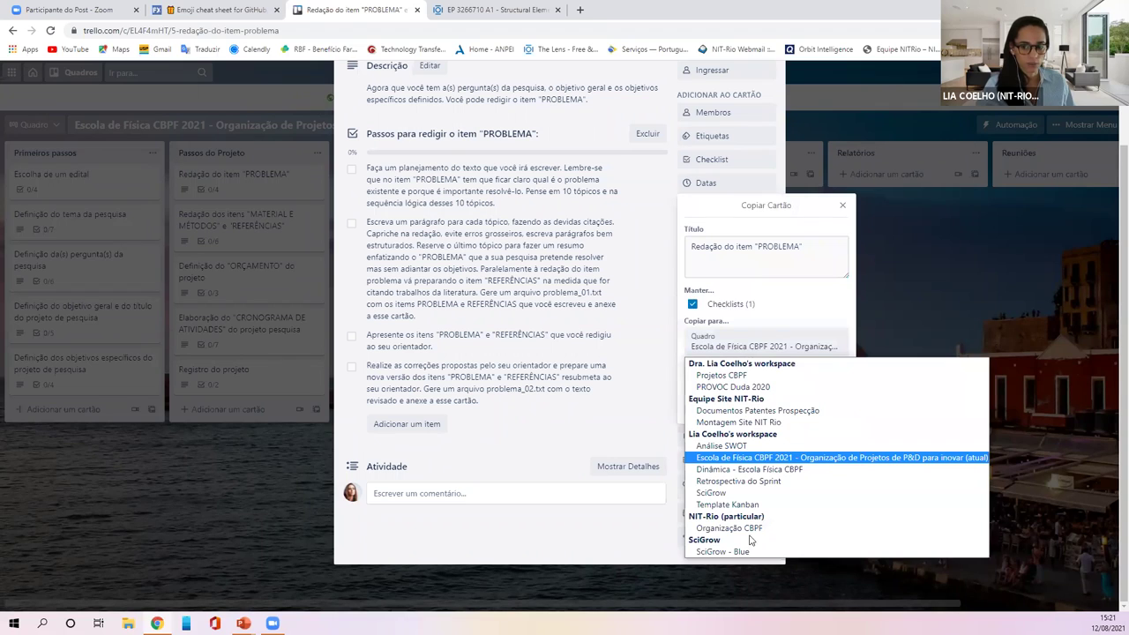
pyautogui.click(919, 266)
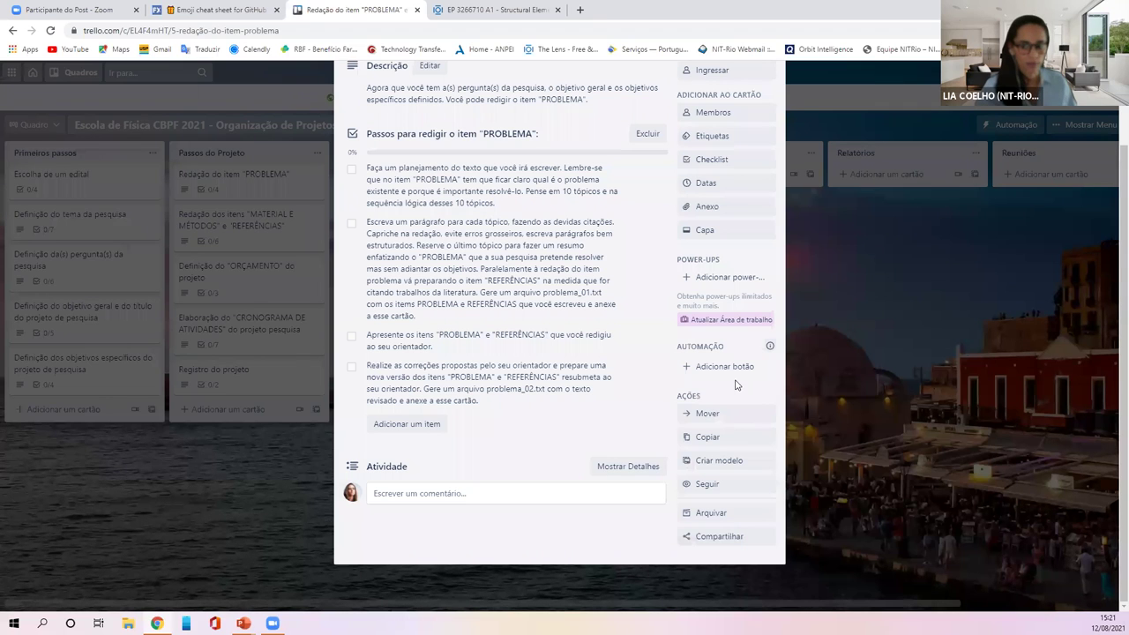
pyautogui.click(710, 436)
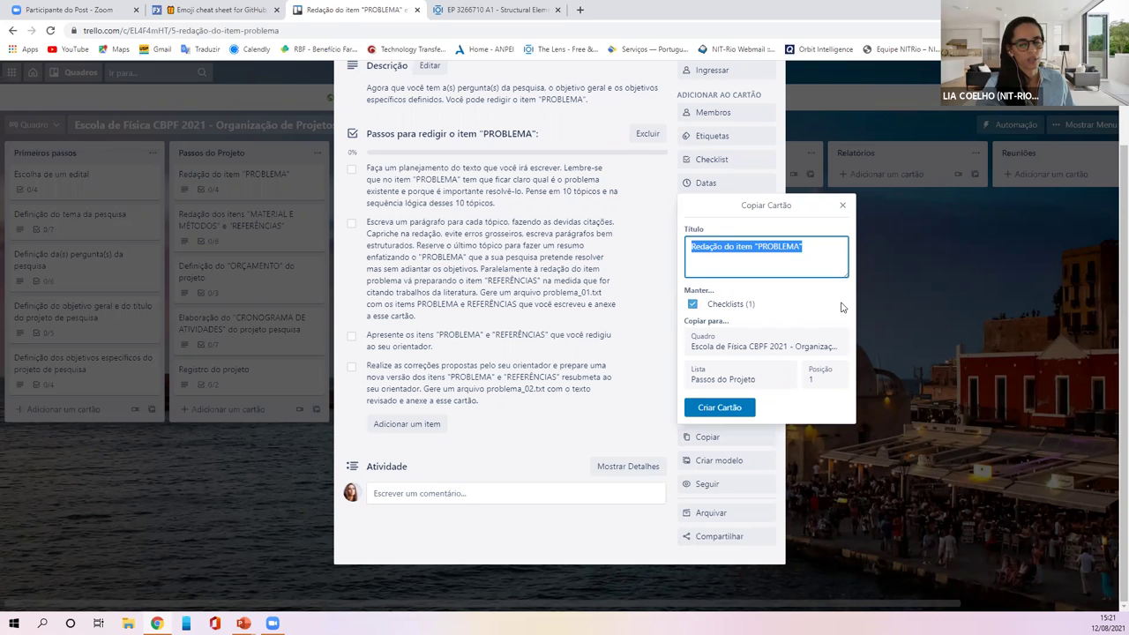
pyautogui.click(843, 205)
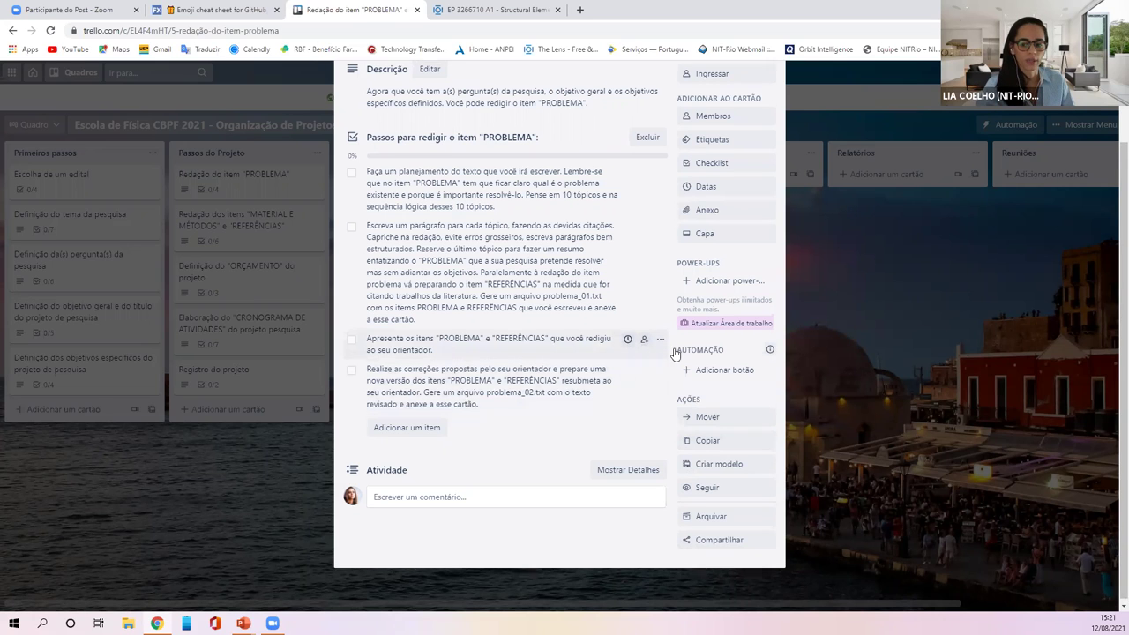
pyautogui.scroll(2, 764, 252)
pyautogui.click(769, 104)
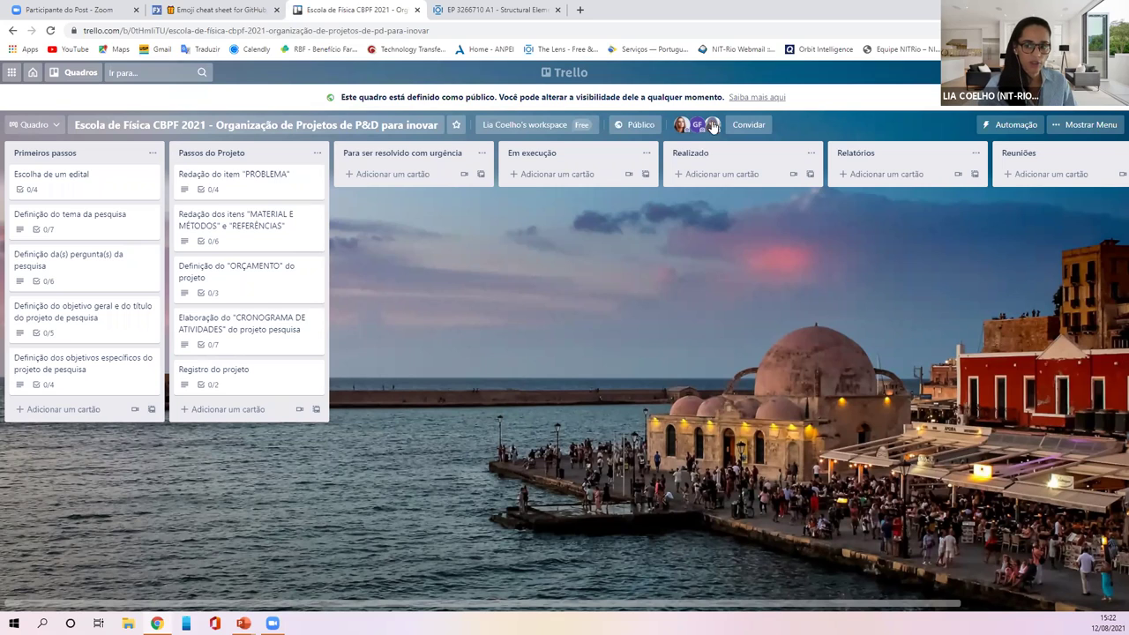
# Step: Check the board's visibility control and select the board's link for sharing again
pyautogui.click(637, 127)
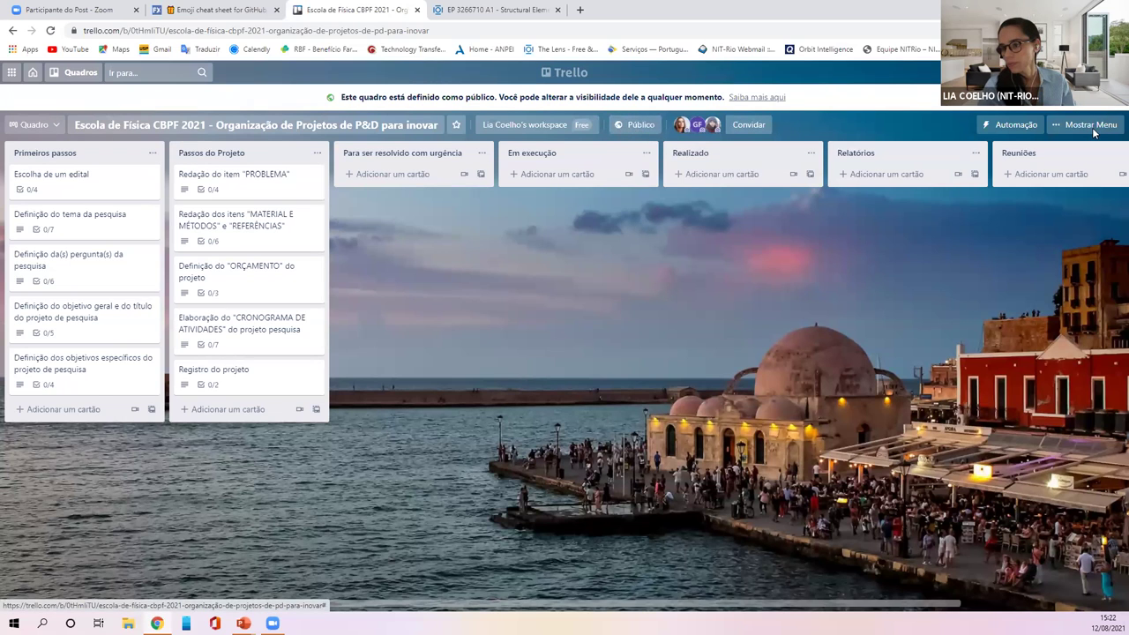
pyautogui.click(1092, 128)
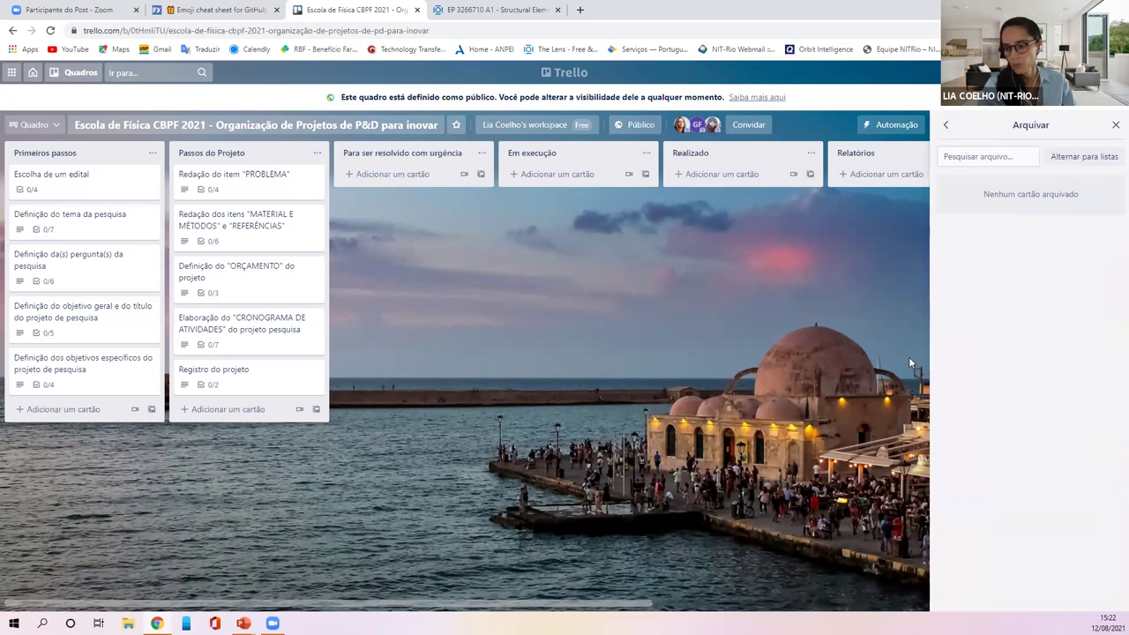
pyautogui.press('Escape')
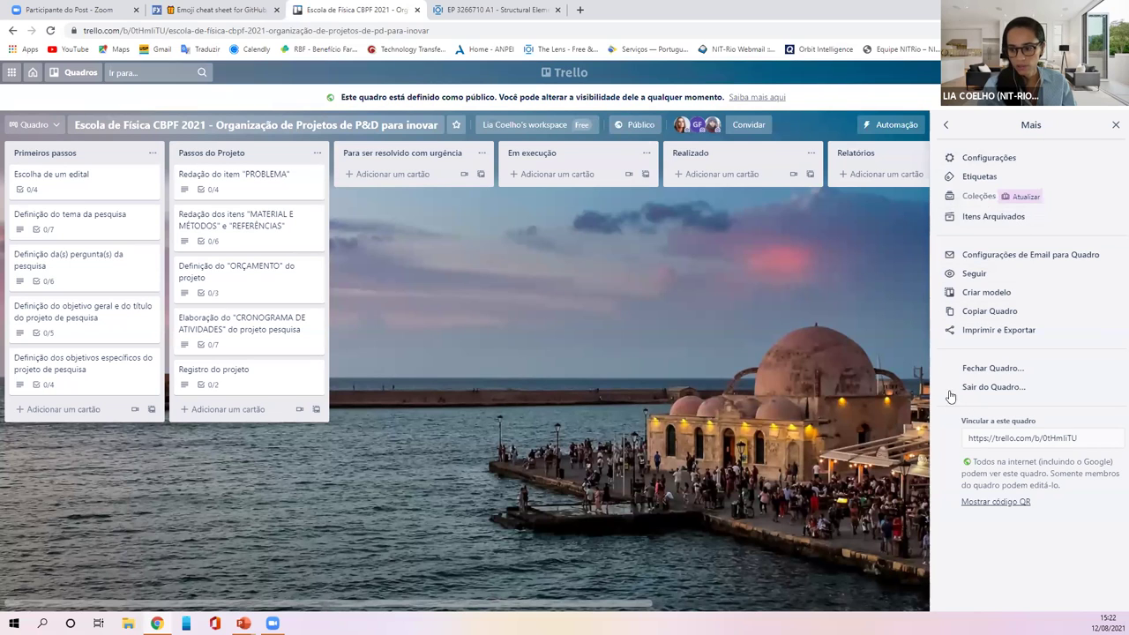
pyautogui.click(950, 129)
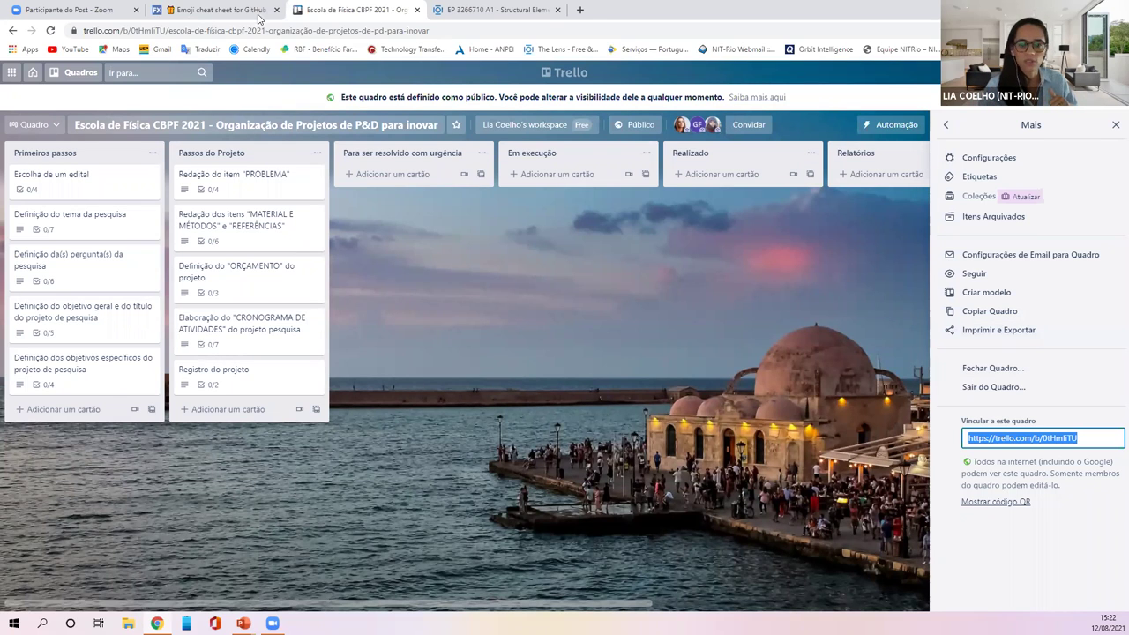
# Step: Open the "Dinâmica - Escola Física CBPF" board and get the link to this template for sharing
pyautogui.click(290, 157)
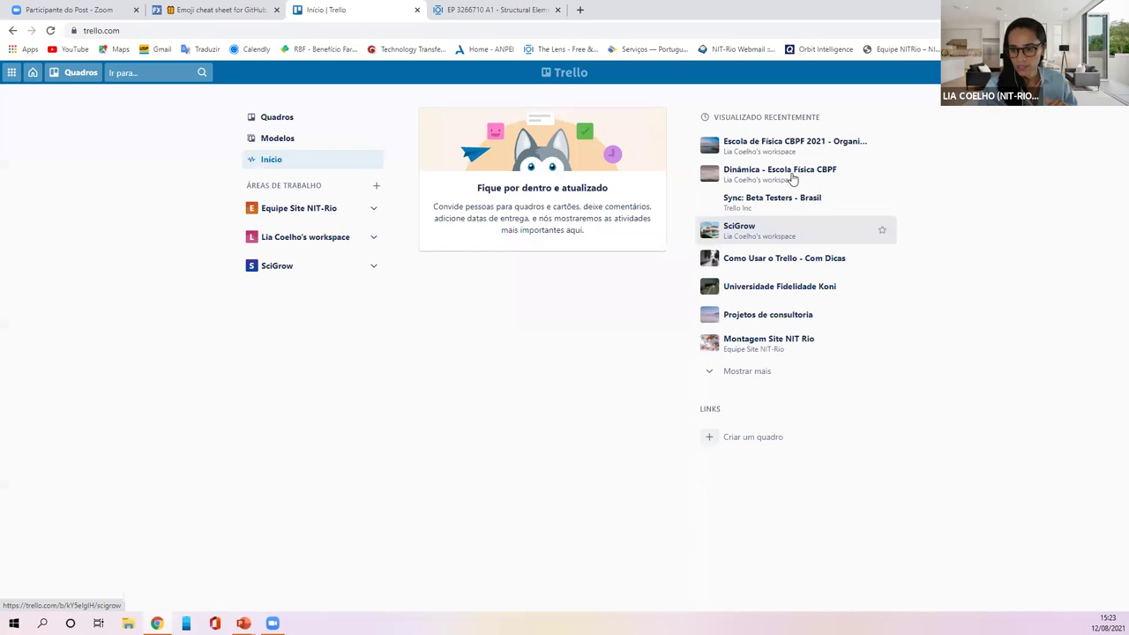
pyautogui.click(793, 175)
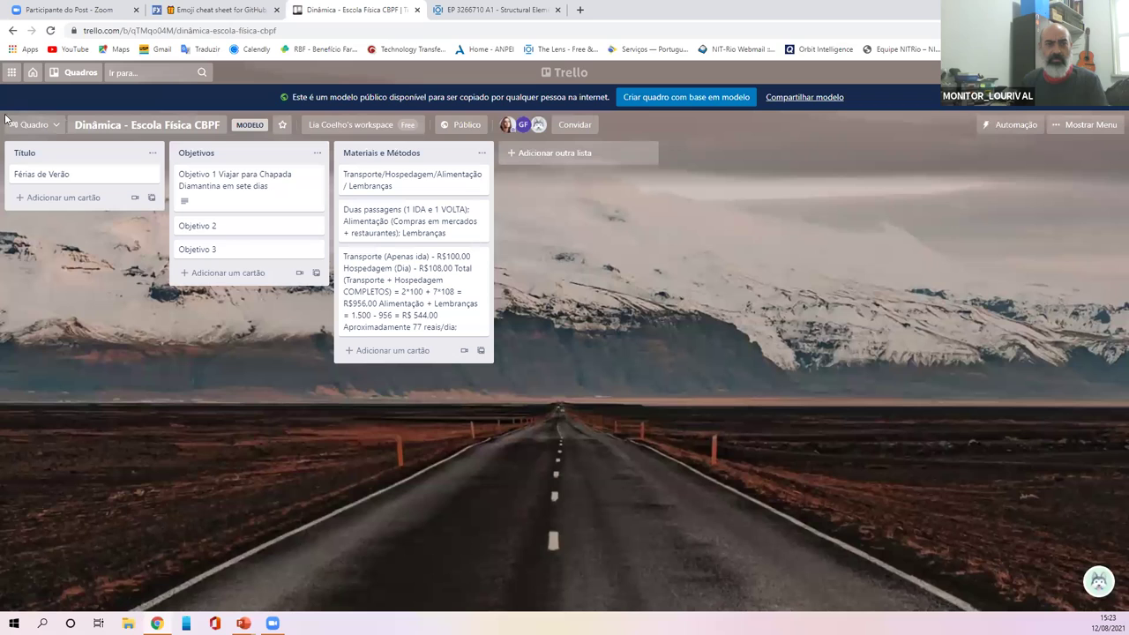
pyautogui.click(1087, 126)
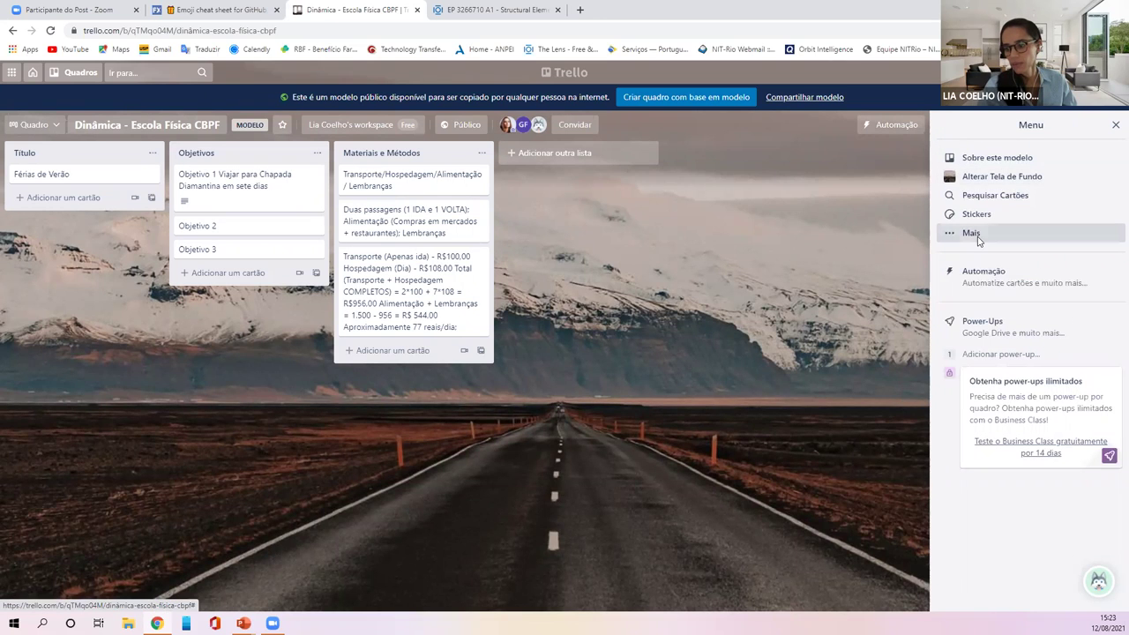
pyautogui.click(1098, 233)
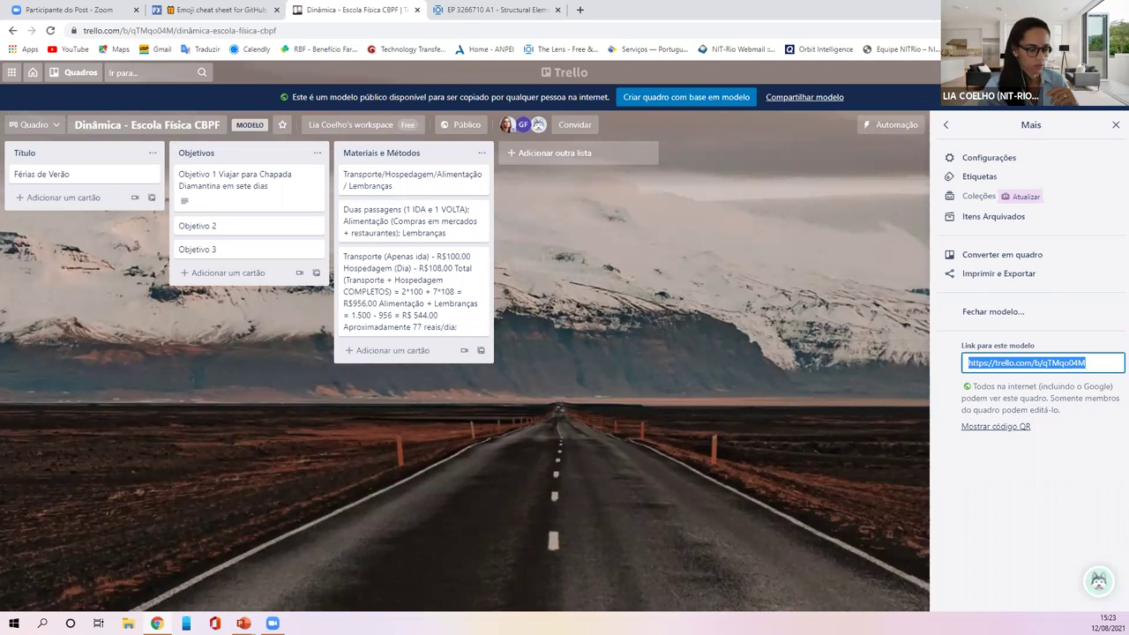
pyautogui.hotkey('alt', 'Tab')
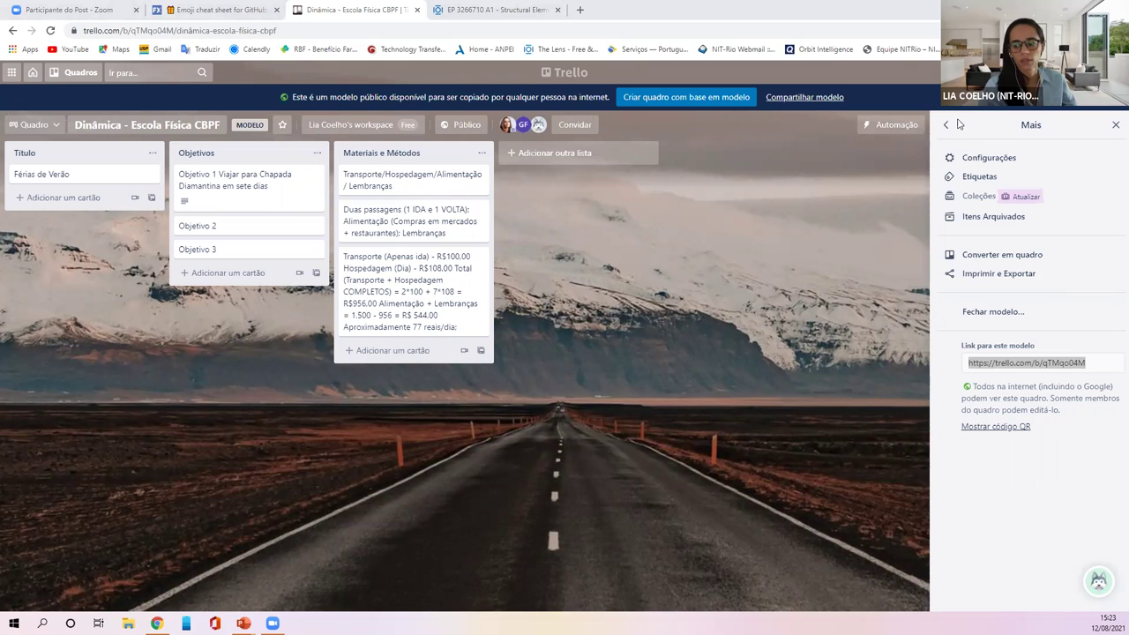
pyautogui.click(1116, 125)
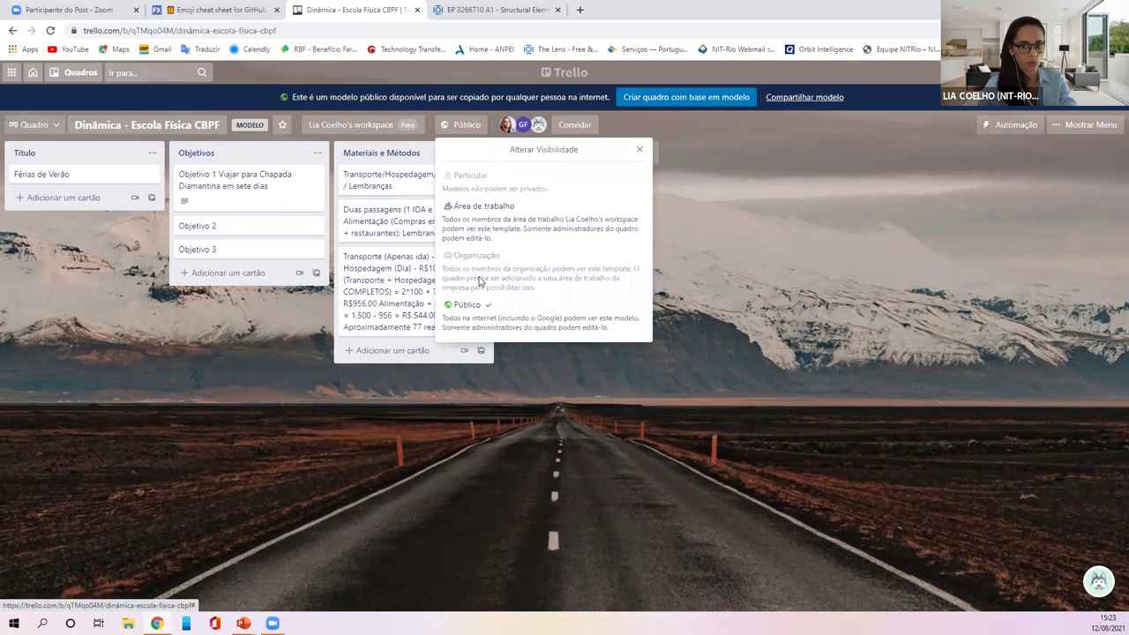
# Step: Close the board's visibility options without changing the setting
pyautogui.press('Escape')
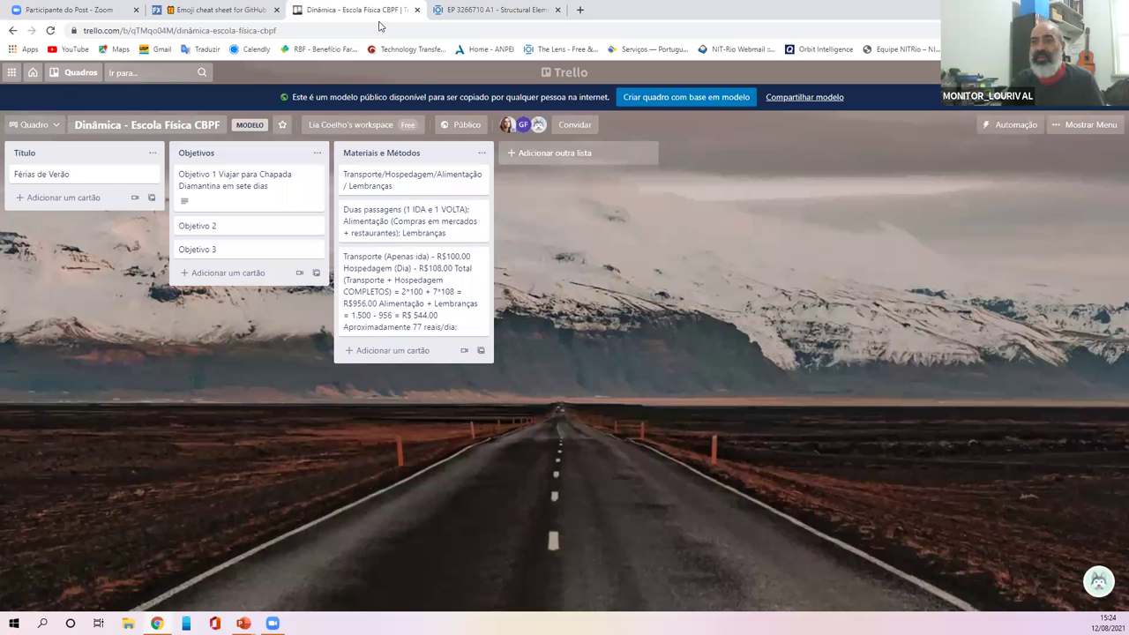
pyautogui.hotkey('ctrl', 'Tab')
pyautogui.hotkey('ctrl', 'shift', 'Tab')
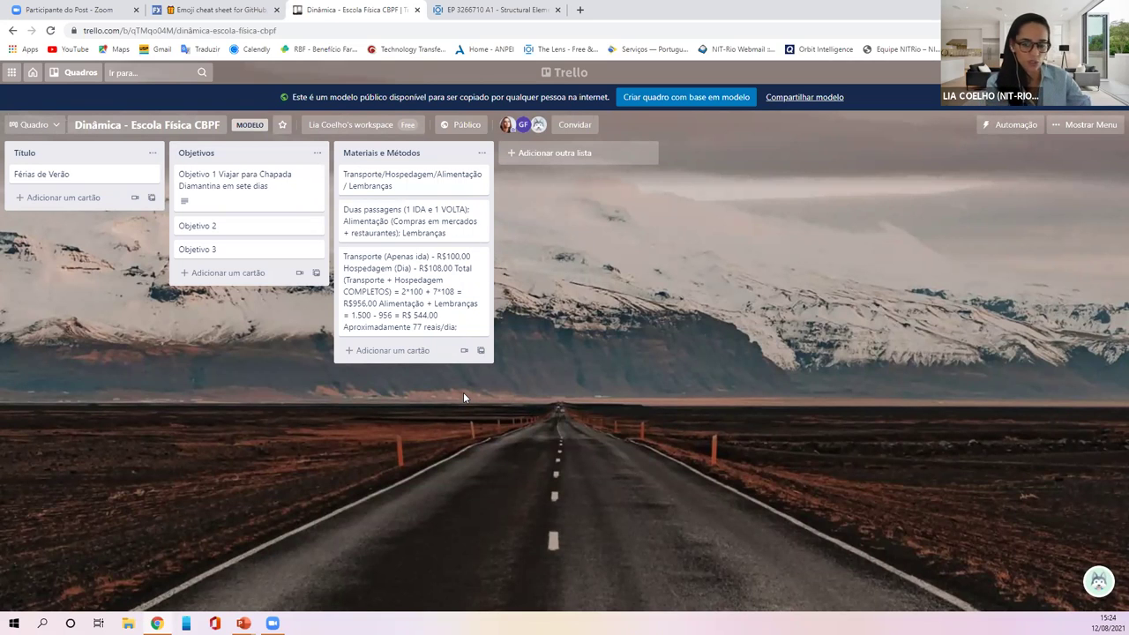
# Step: Examine the full list of Trello keyboard shortcuts, including label colours and copying or moving cards, and close it
pyautogui.press('?')
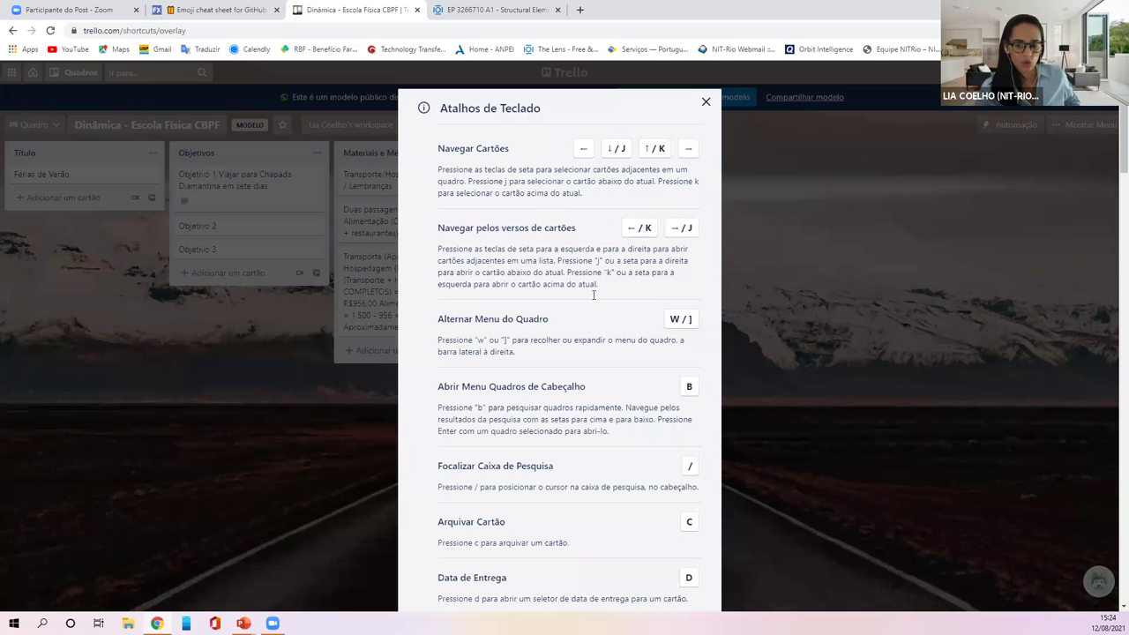
pyautogui.scroll(-5, 593, 299)
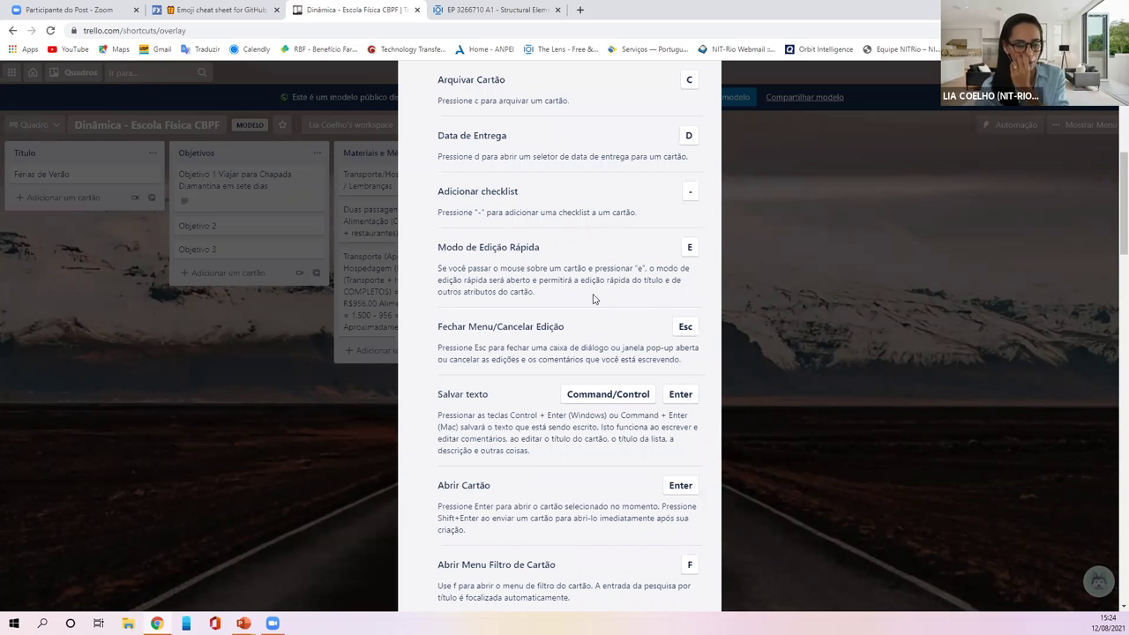
pyautogui.scroll(-1, 593, 299)
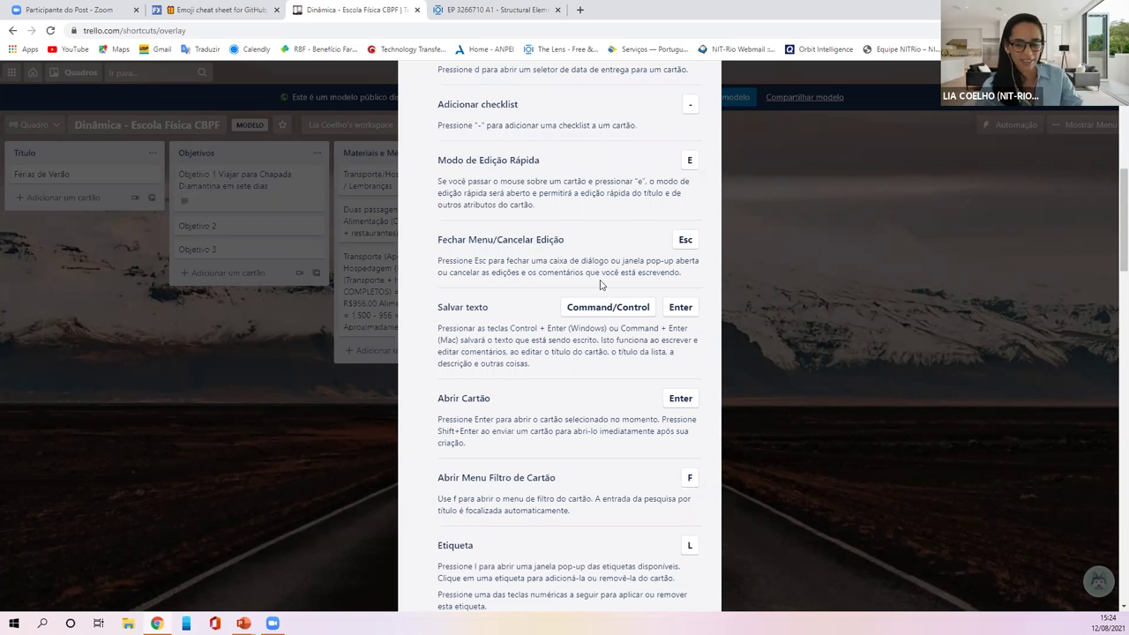
pyautogui.scroll(-1, 599, 292)
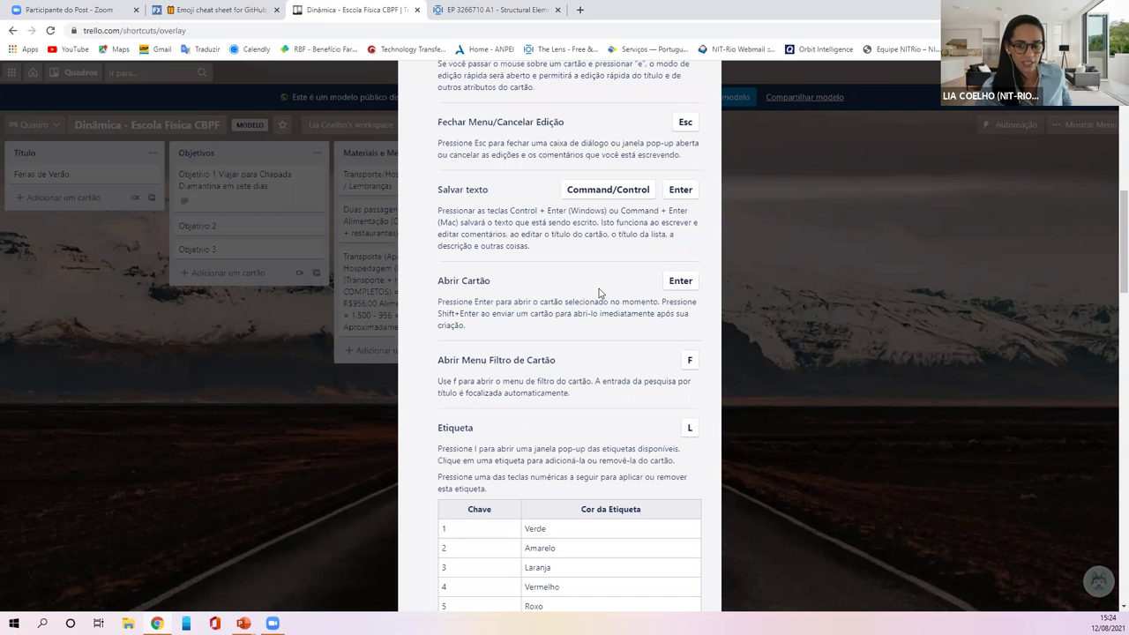
pyautogui.scroll(-3, 599, 293)
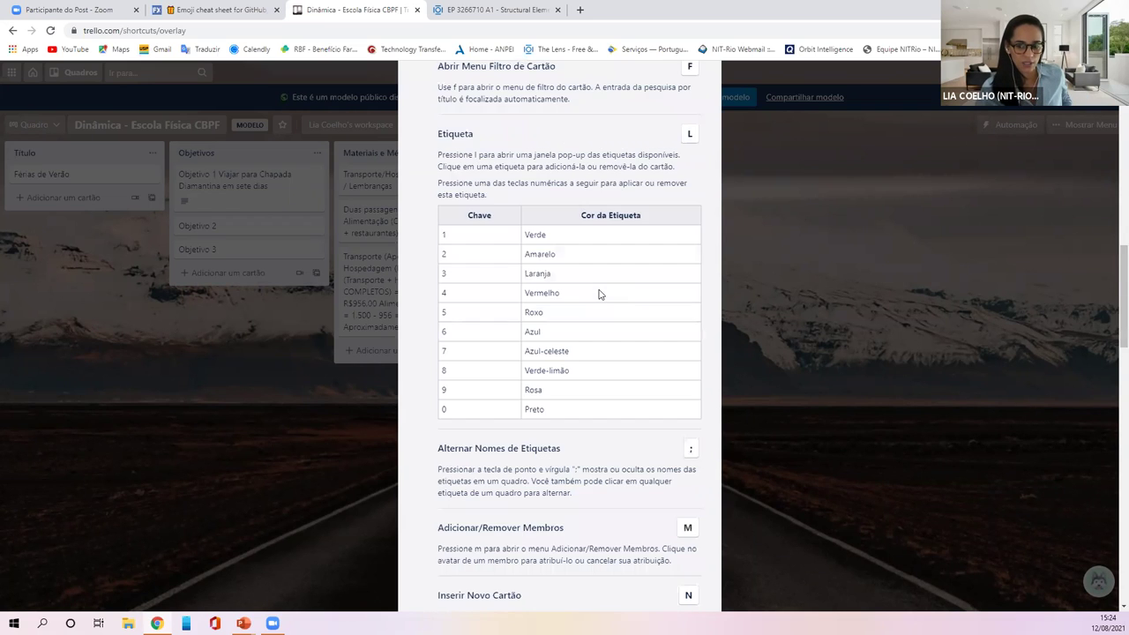
pyautogui.scroll(-4, 599, 294)
pyautogui.scroll(-4, 556, 282)
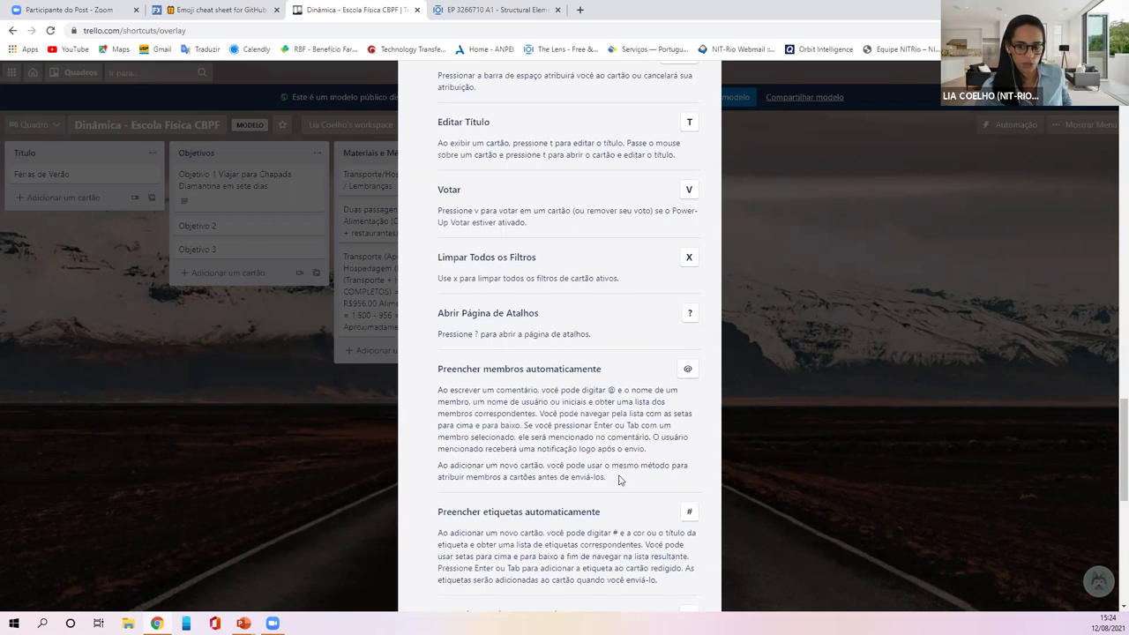
pyautogui.scroll(-3, 622, 476)
pyautogui.scroll(-1, 624, 468)
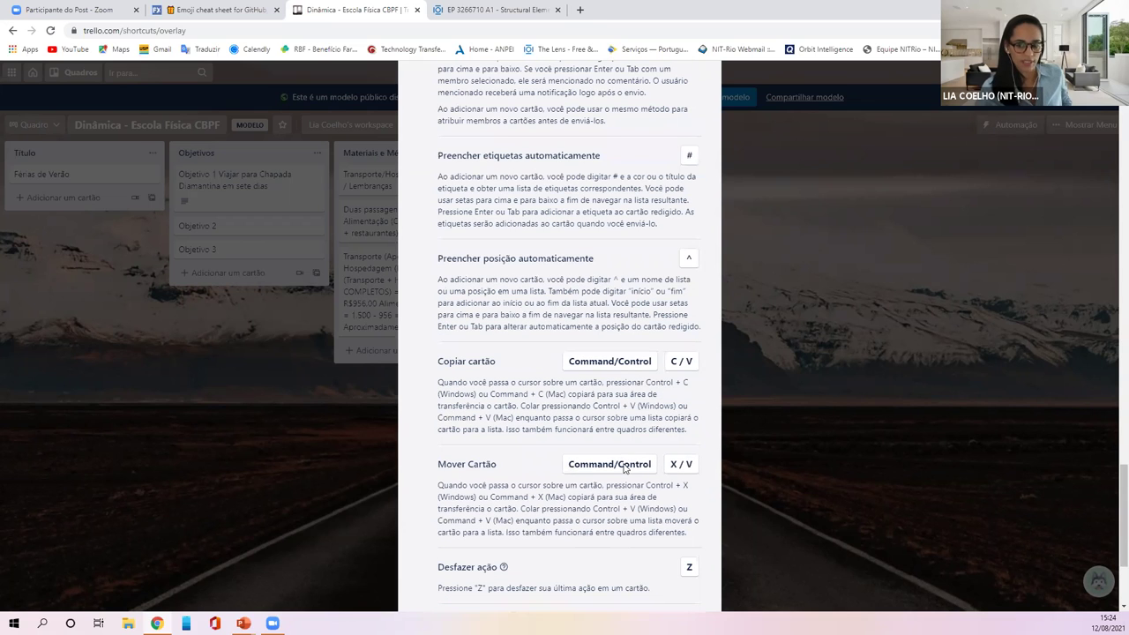
pyautogui.scroll(-1, 622, 468)
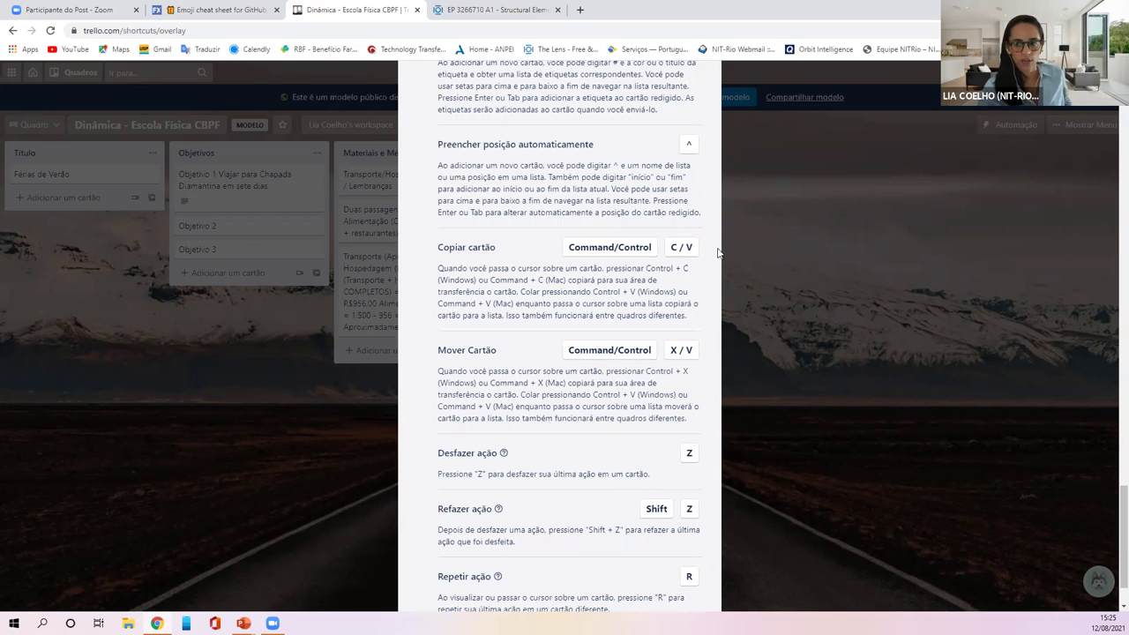
pyautogui.scroll(-6, 711, 184)
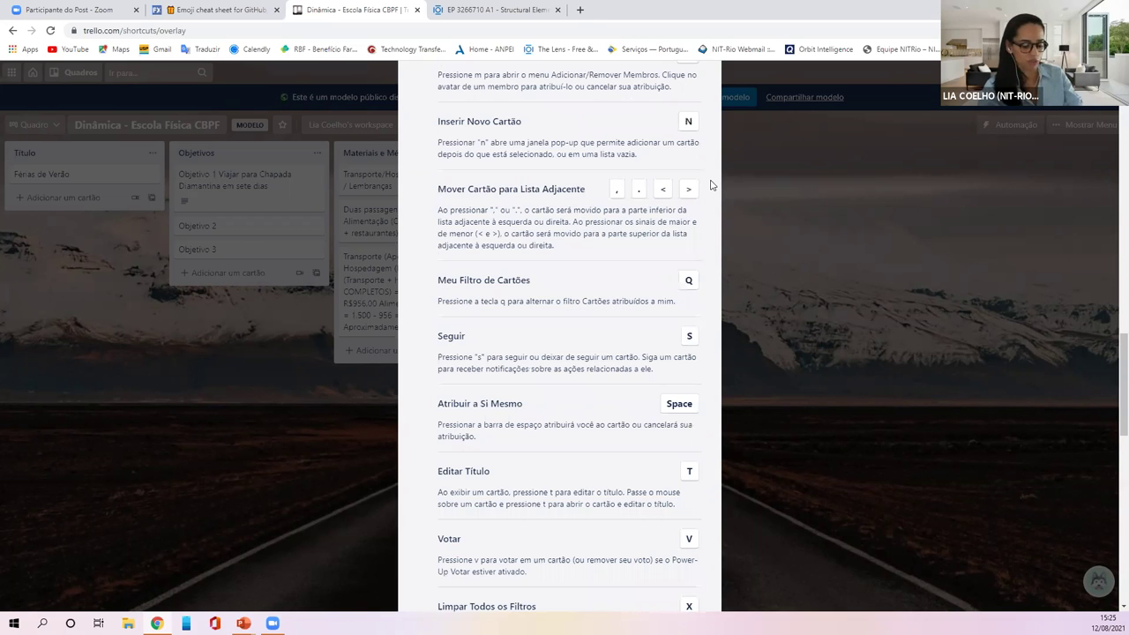
pyautogui.scroll(1, 711, 172)
pyautogui.scroll(2, 709, 118)
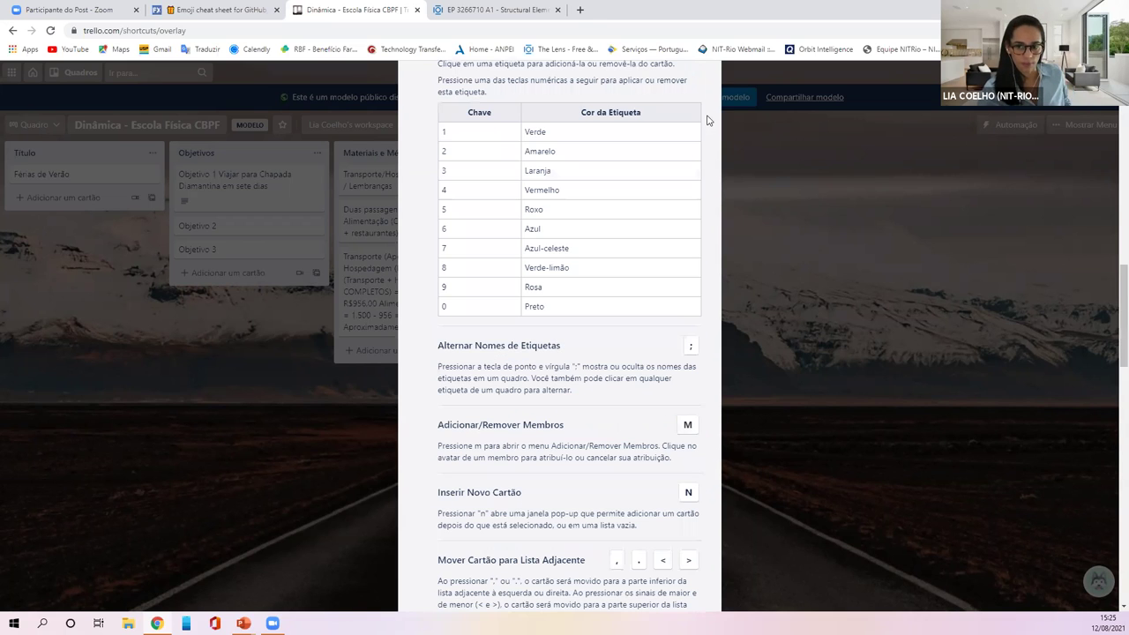
pyautogui.scroll(1, 710, 114)
pyautogui.scroll(5, 709, 108)
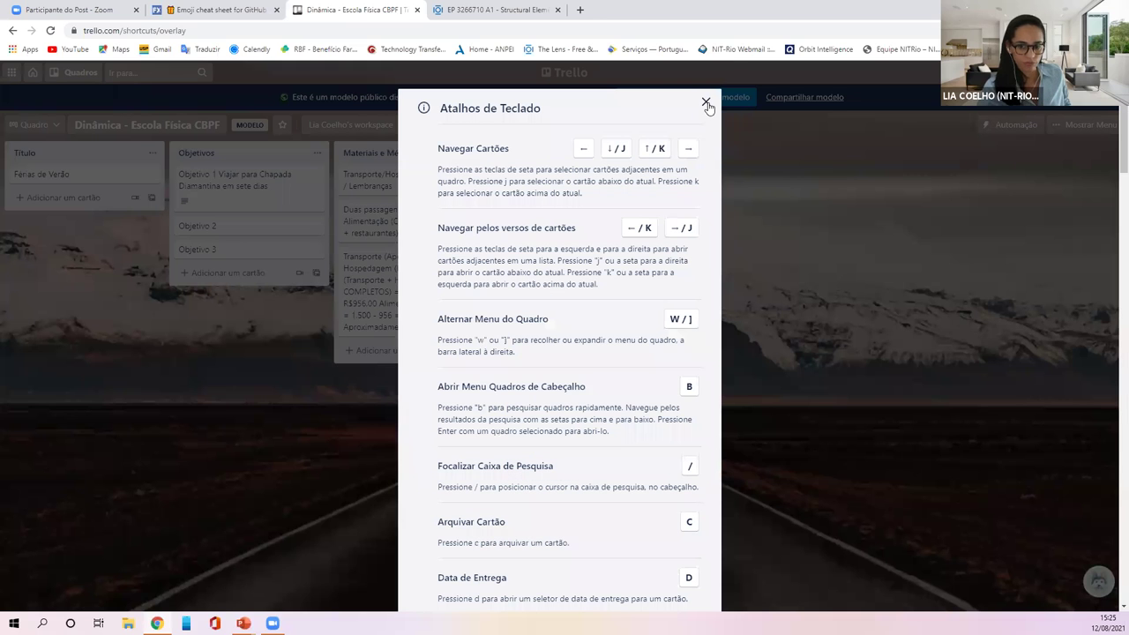
pyautogui.click(706, 103)
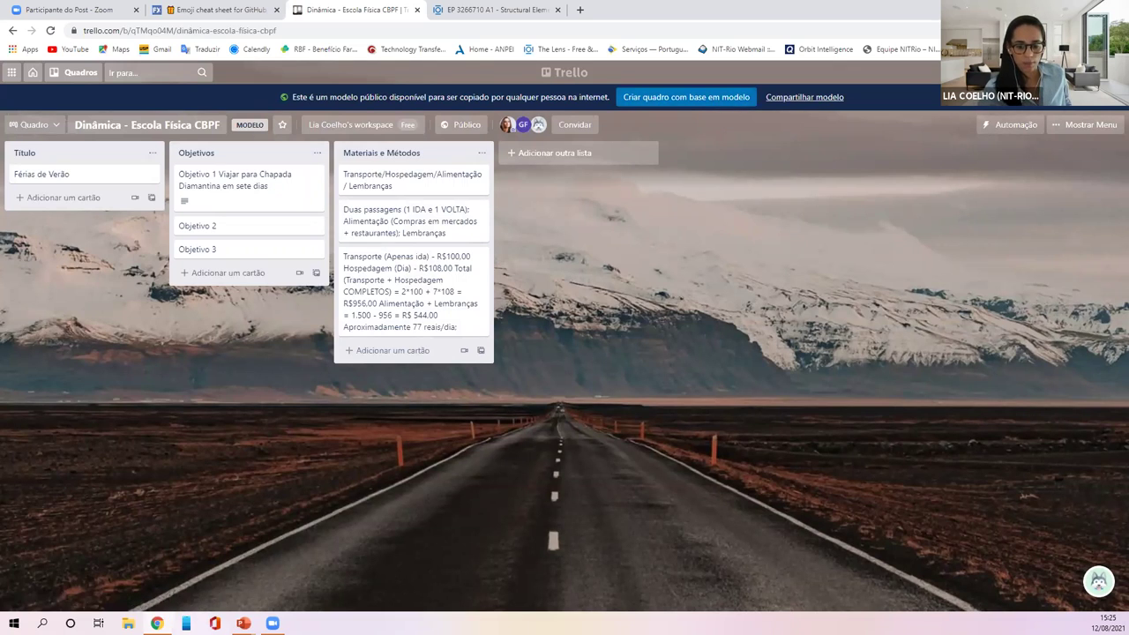
# Step: Show the open PowerPoint presentations to switch away from the Trello board
pyautogui.click(243, 622)
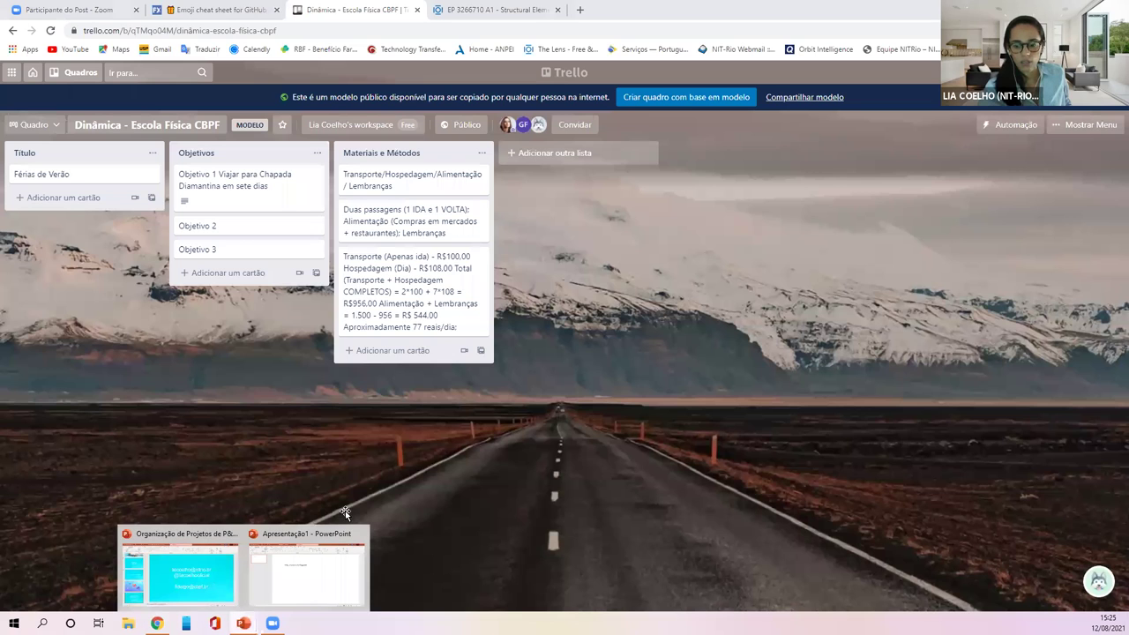